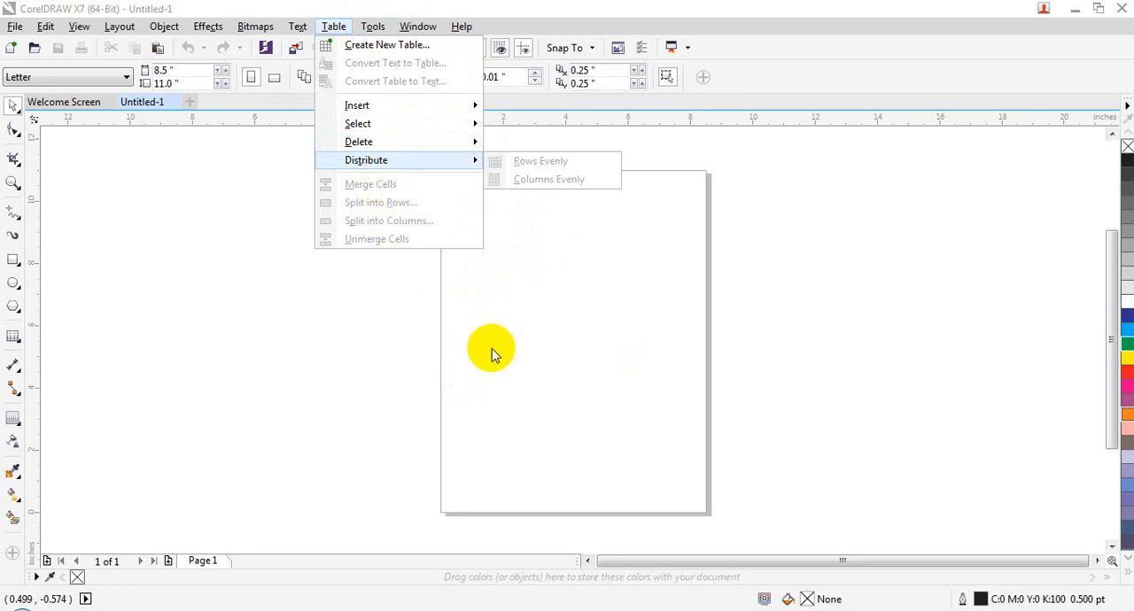
- Create a new table with 20 rows and 10 columns, 4.0 inches high and 3.0 inches wide
click(371, 52)
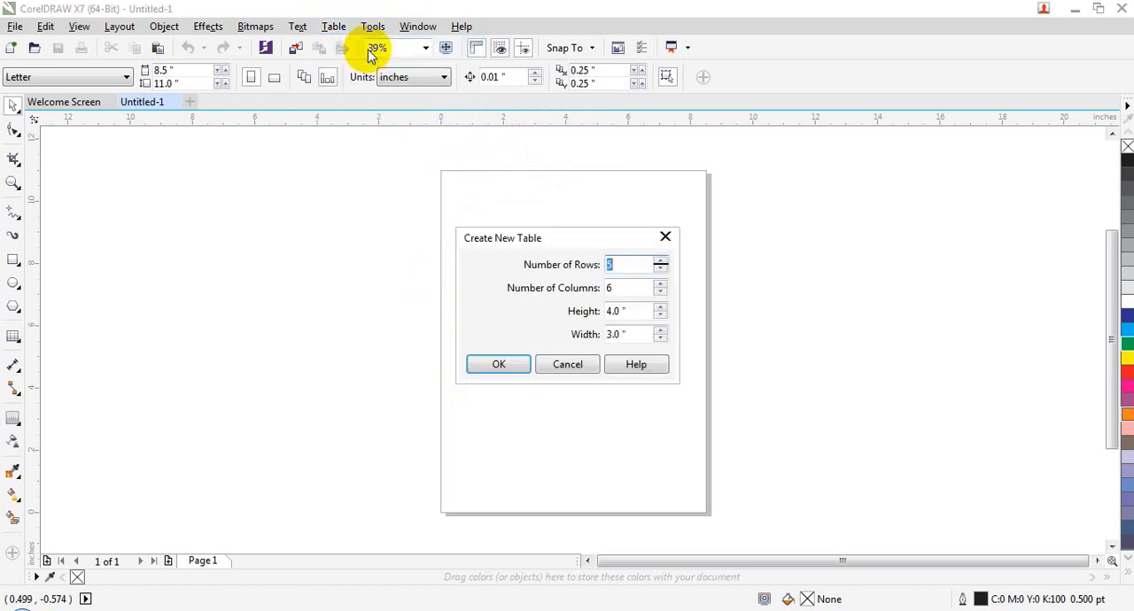
drag(585, 244, 610, 146)
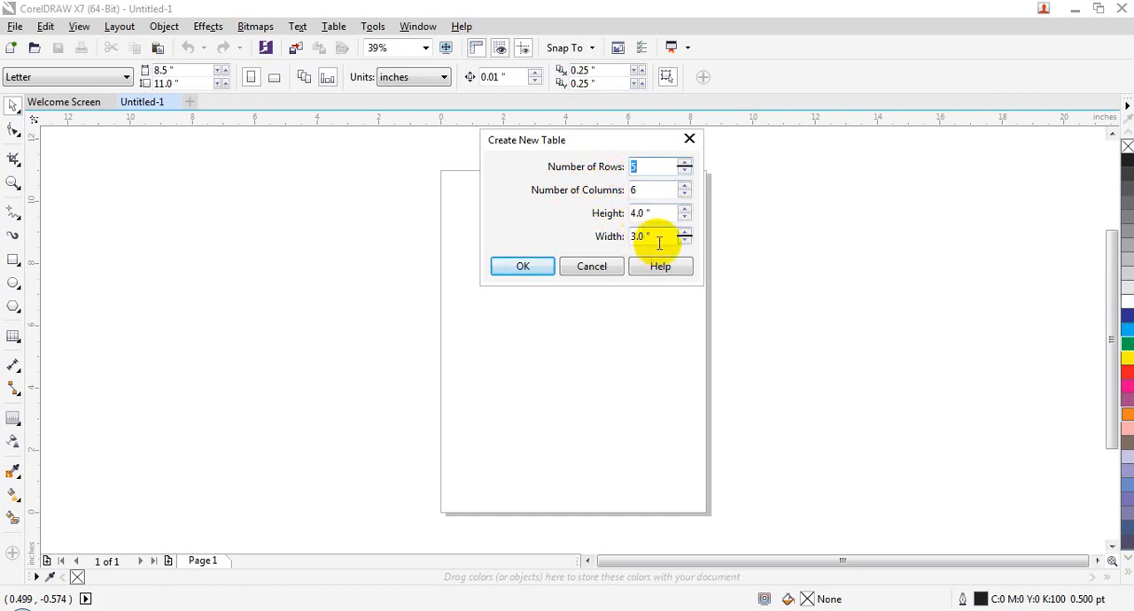
double_click(658, 169)
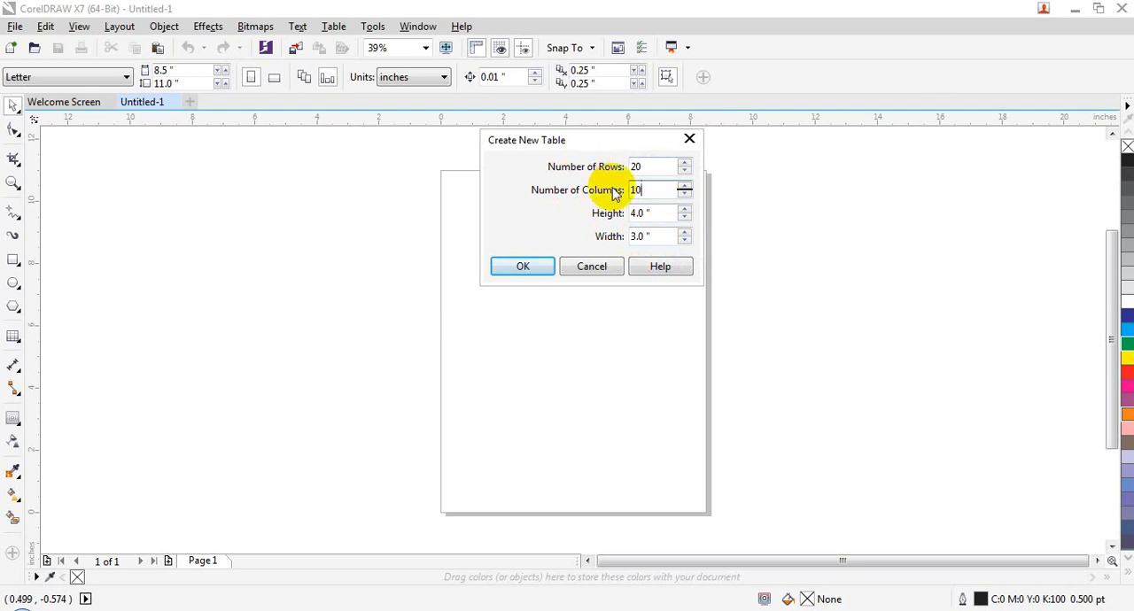
click(537, 268)
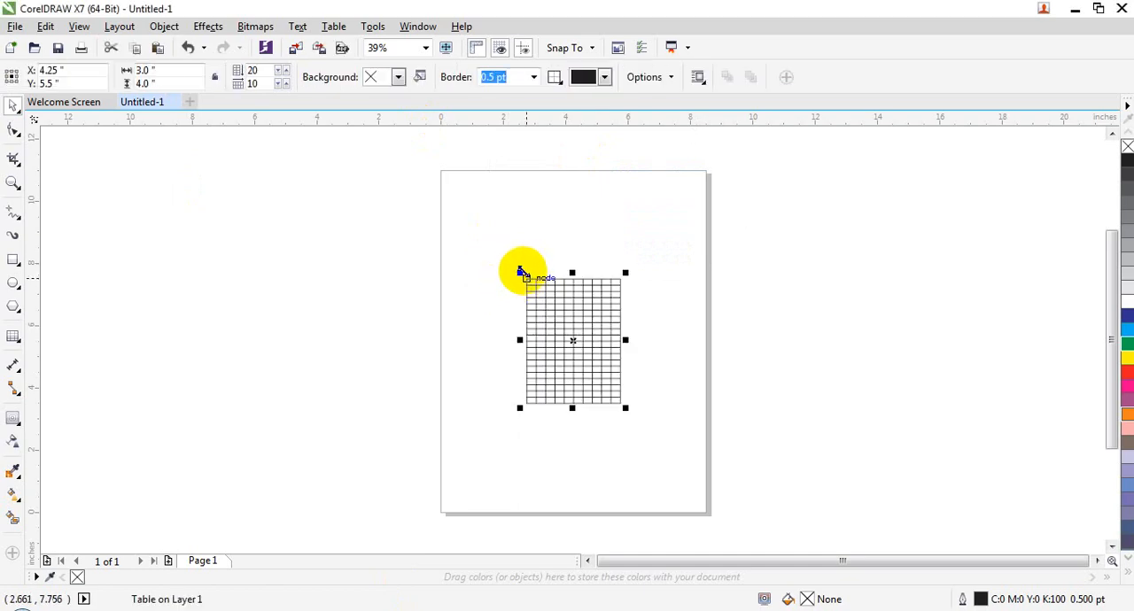
- Enlarge the table to about 7.07 by 9.42 inches and move it to roughly the middle of the page
drag(523, 270, 445, 173)
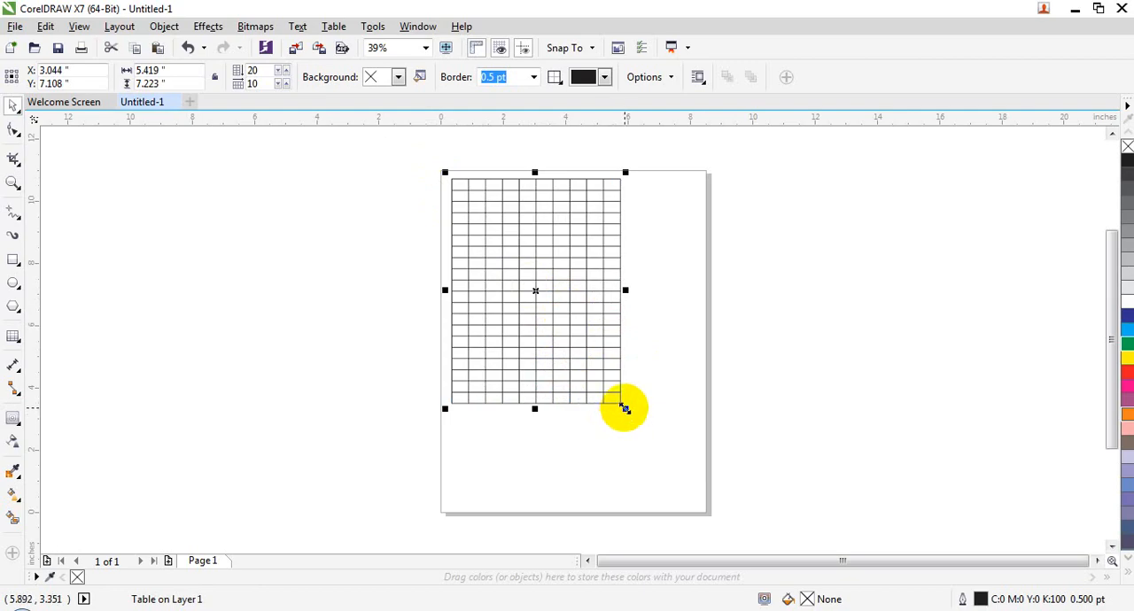
drag(625, 409, 691, 471)
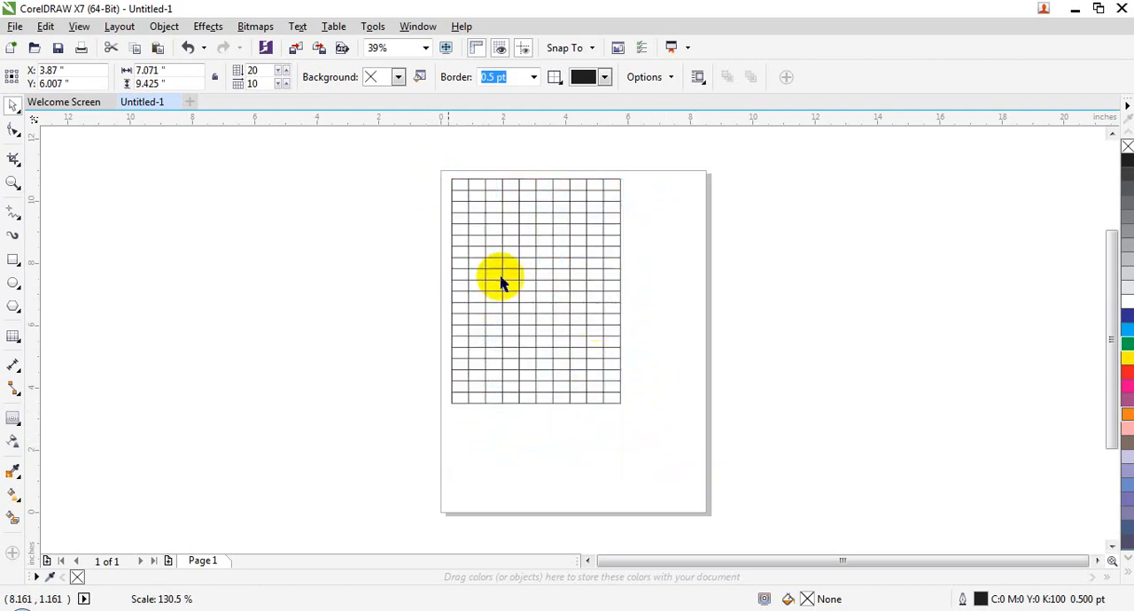
drag(538, 259, 561, 268)
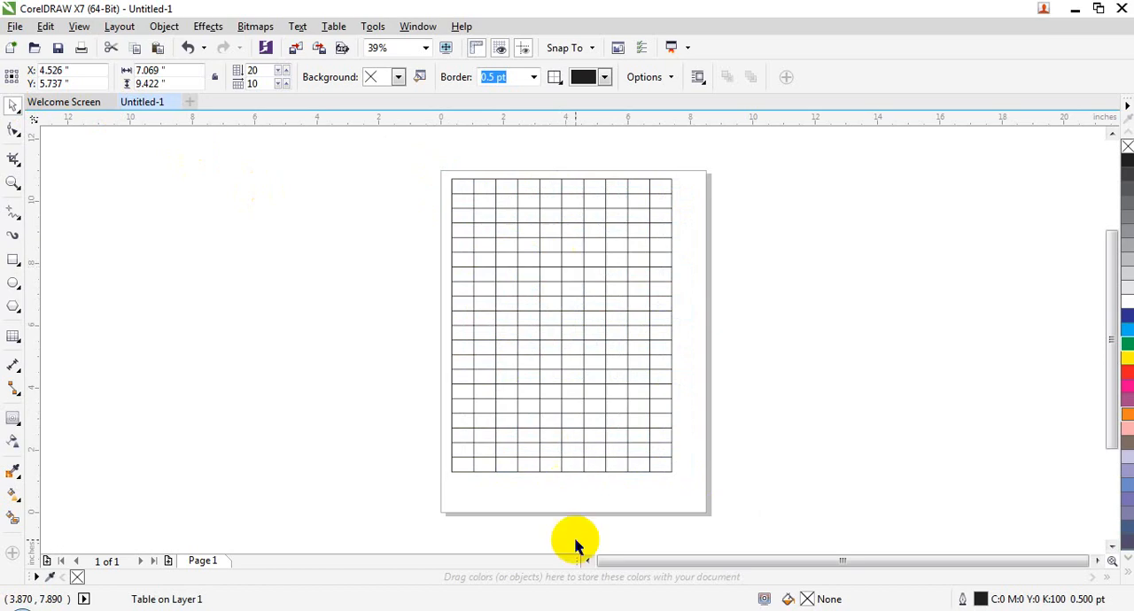
- Start a new blank Letter-size document alongside the one holding the table
click(341, 27)
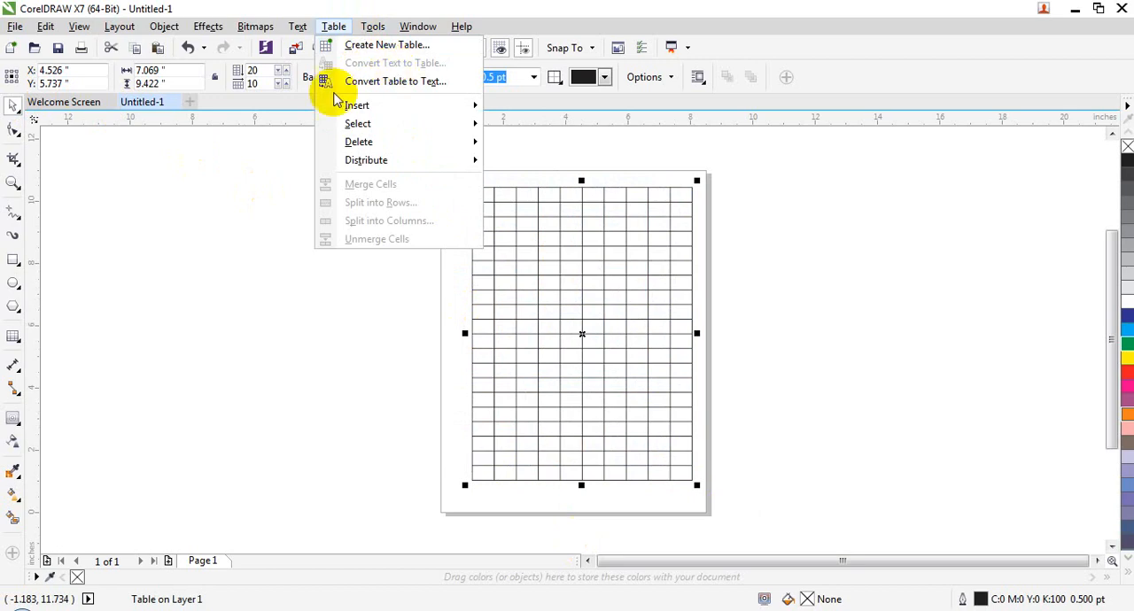
click(193, 227)
click(192, 101)
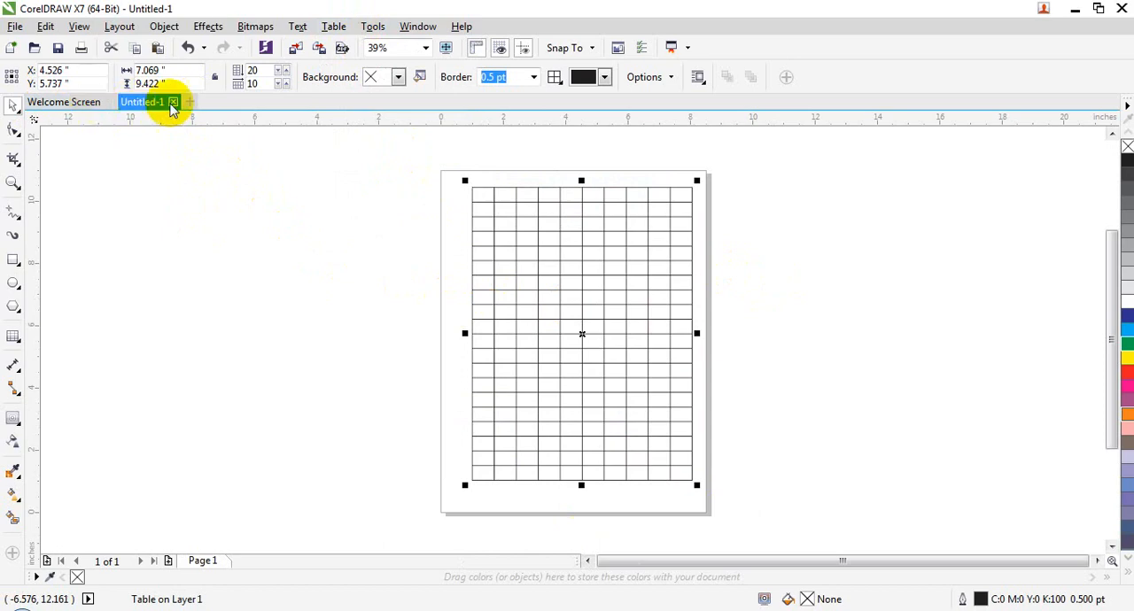
click(190, 103)
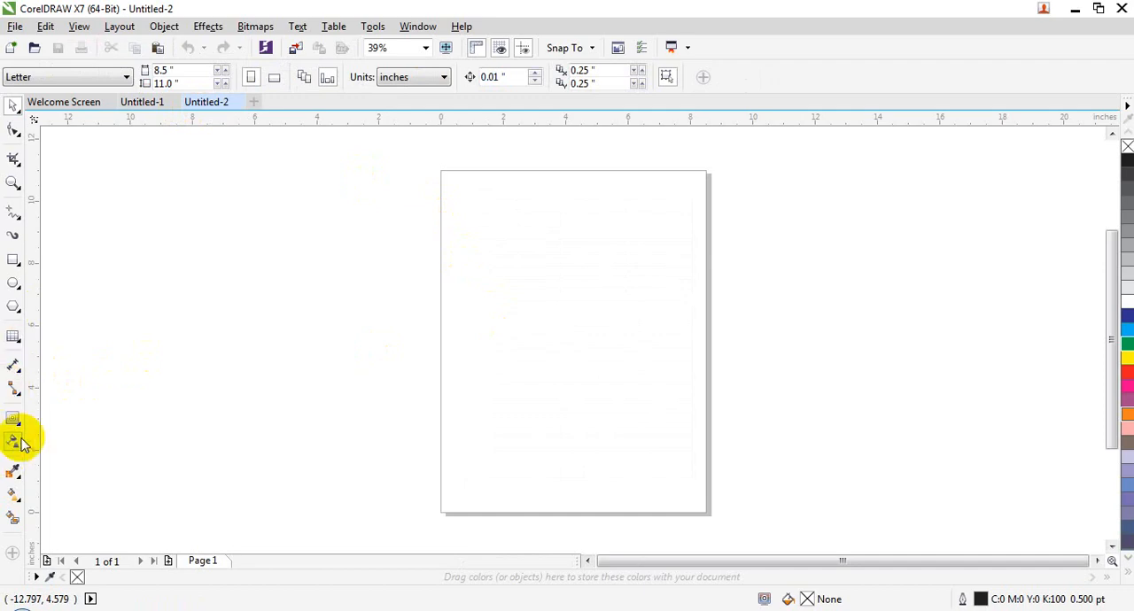
- Activate the Text tool and set the document's default text size to 24 pt
click(15, 340)
click(51, 336)
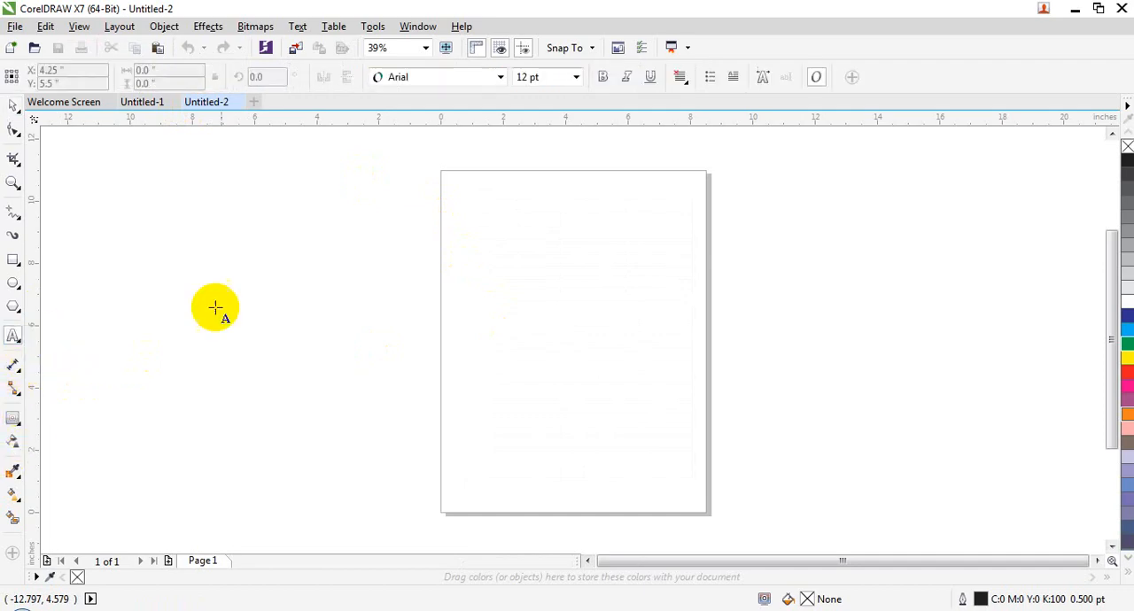
click(576, 77)
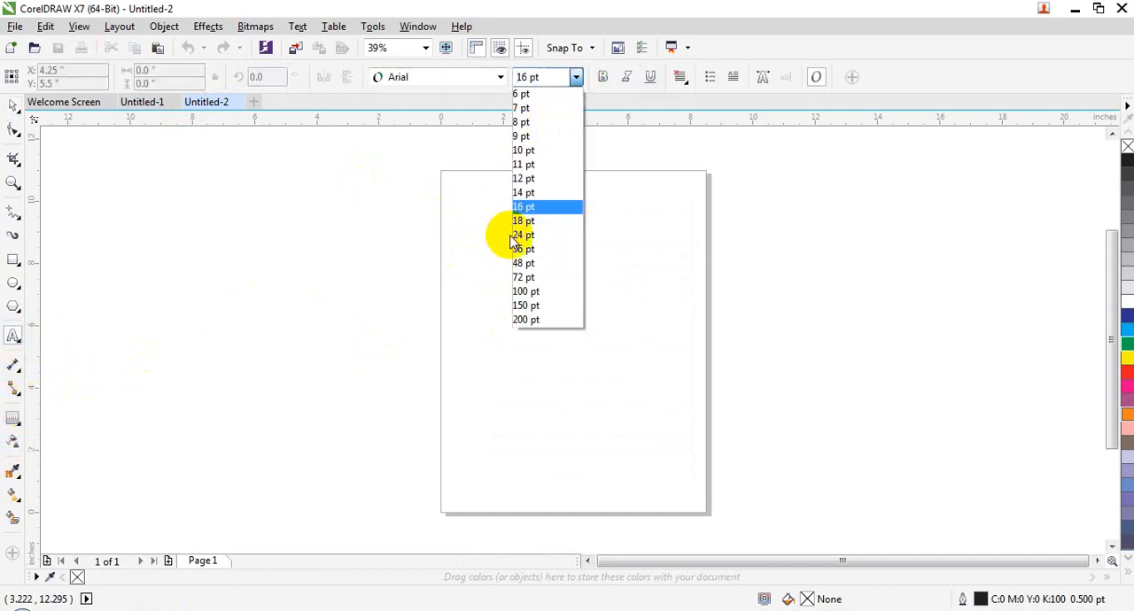
click(518, 235)
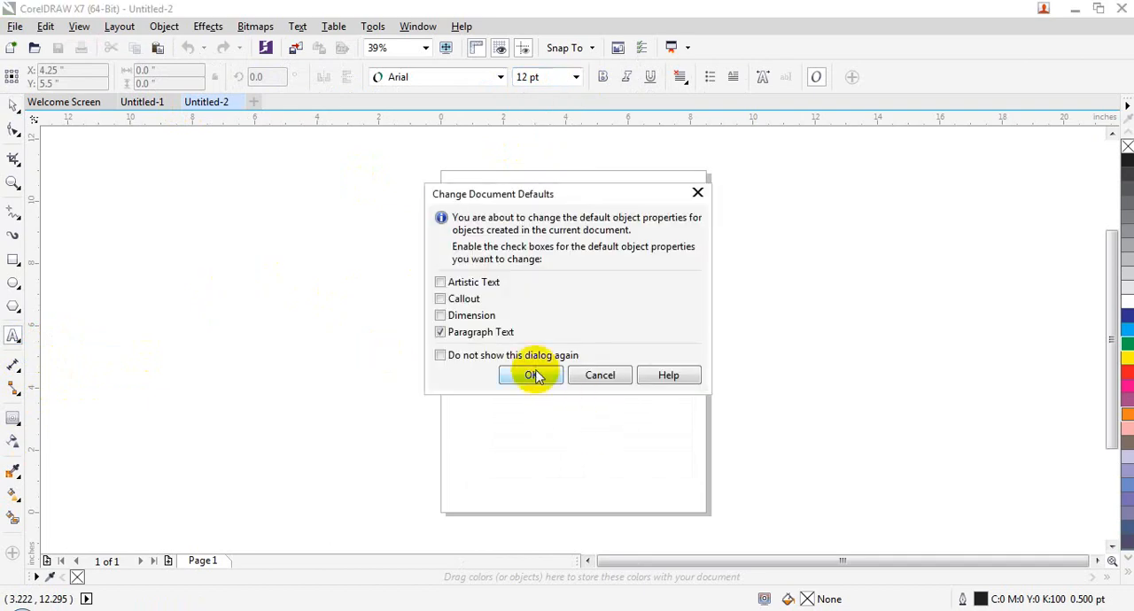
click(532, 375)
- Add 48 pt artistic text reading "Name,Job,Salary,Com,Total", starting beside the page and running onto it
click(277, 281)
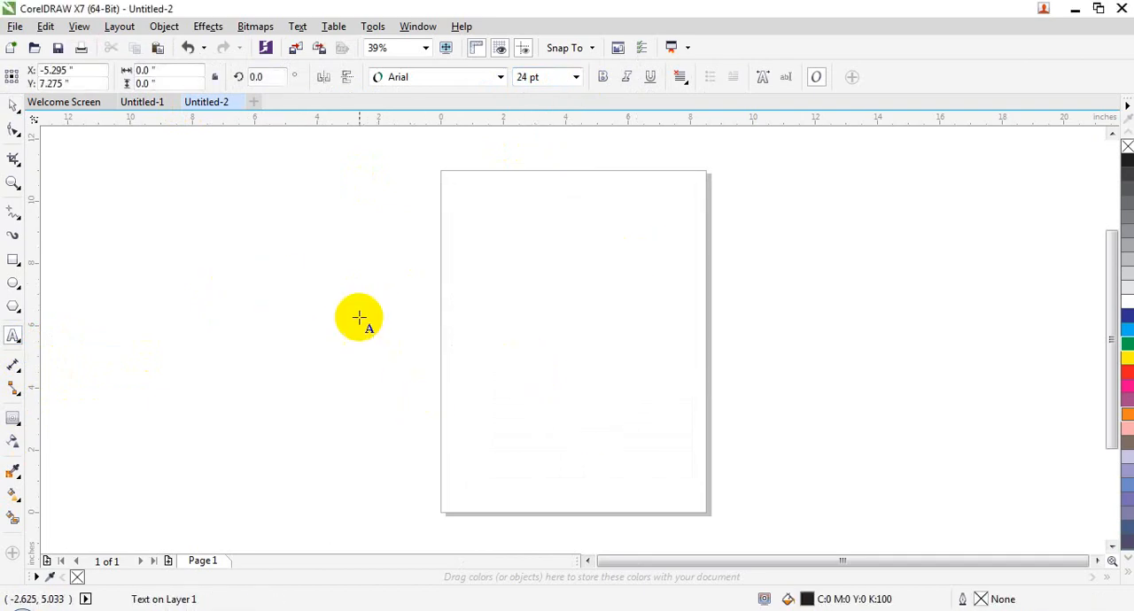
click(575, 77)
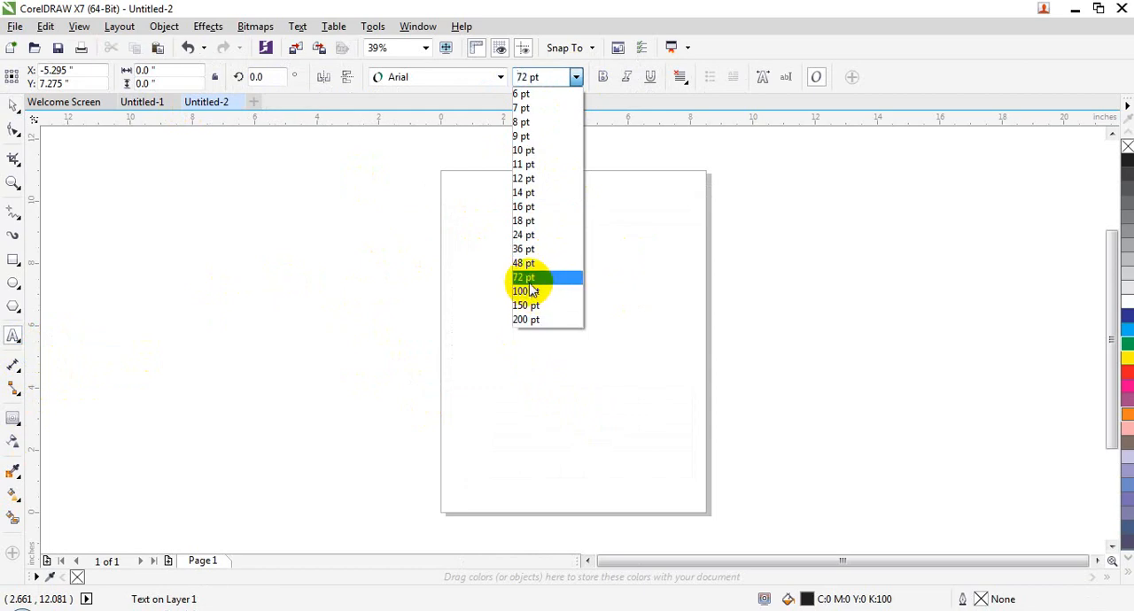
click(527, 263)
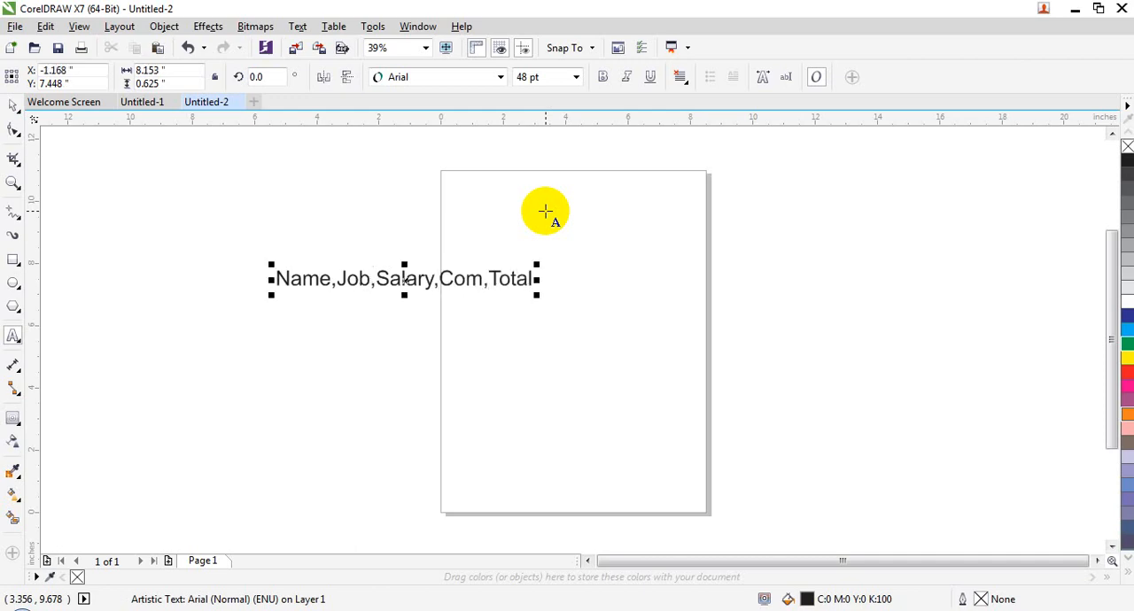
click(14, 104)
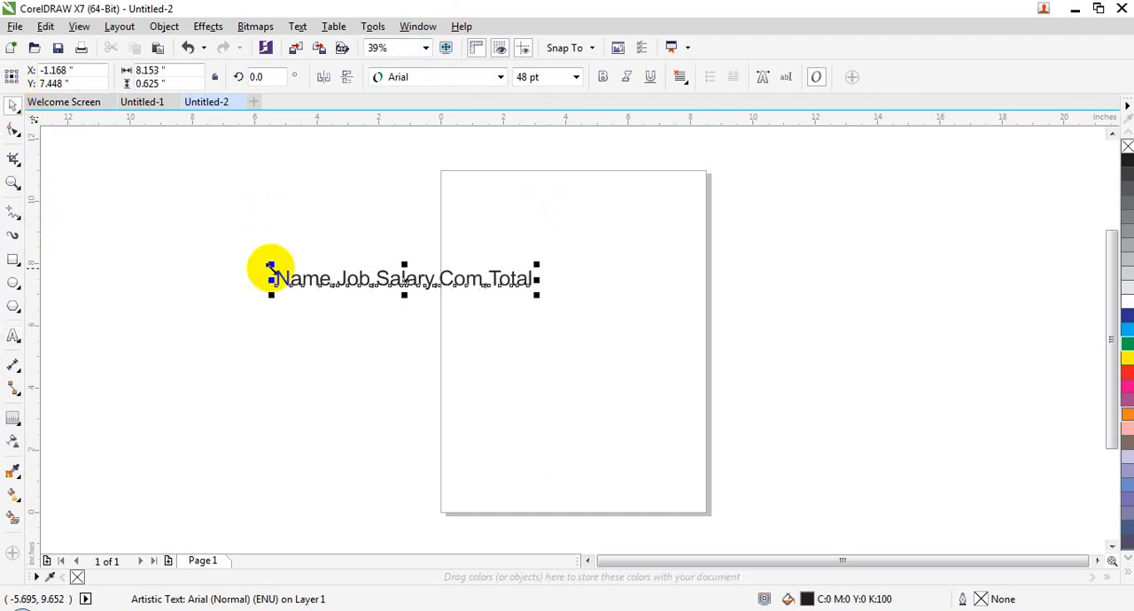
- Try converting the text to a table with commas as separator and widening it to about 13.7 inches, and undo both changes
click(334, 26)
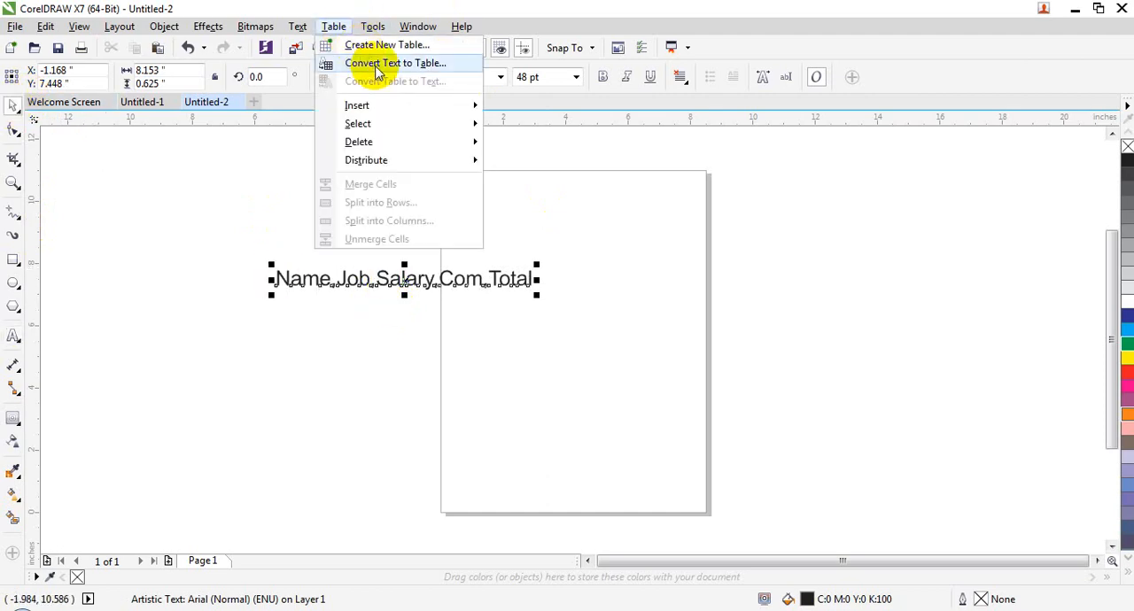
click(390, 63)
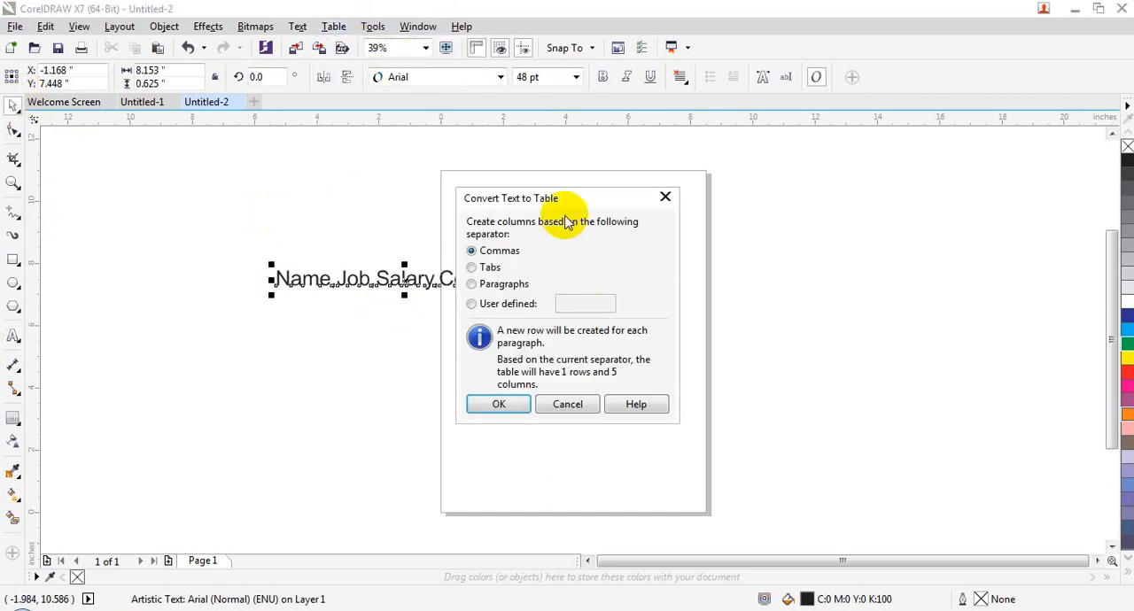
drag(558, 193, 671, 98)
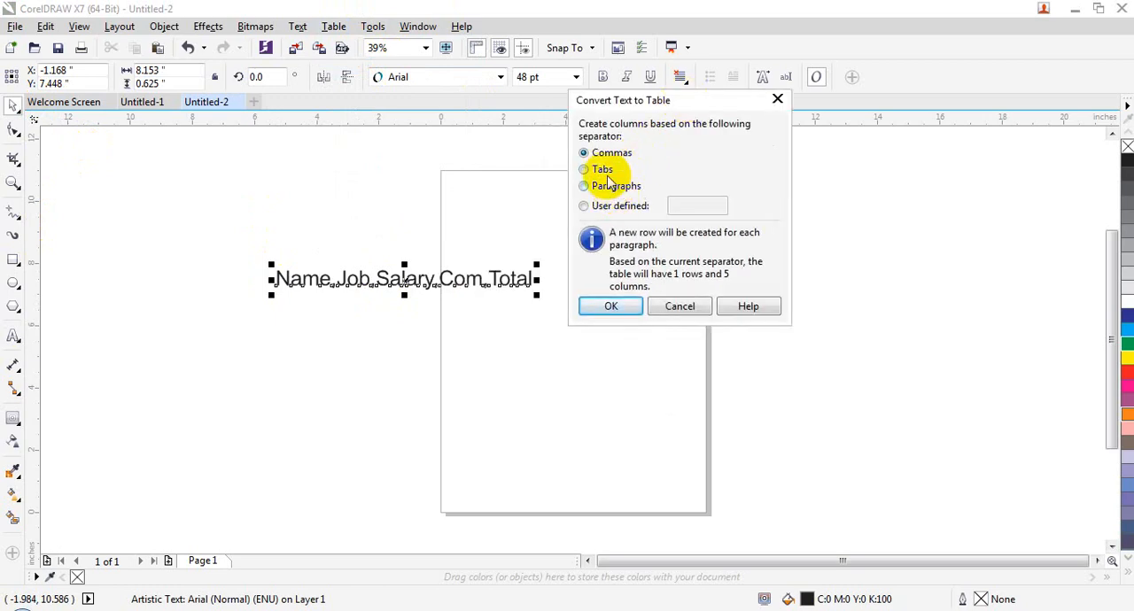
click(603, 305)
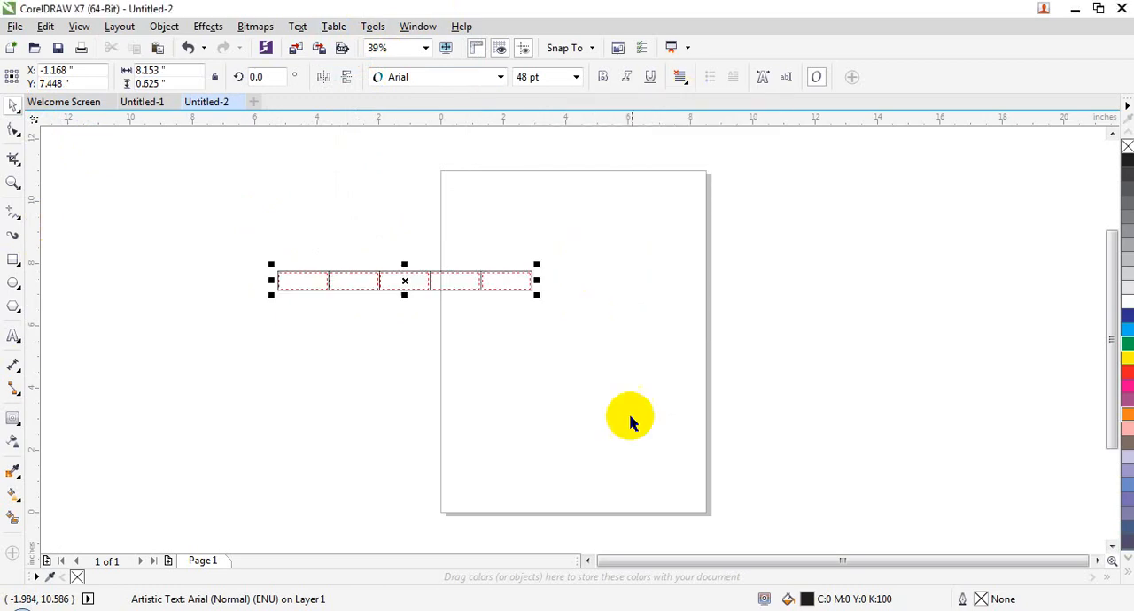
drag(536, 293, 706, 450)
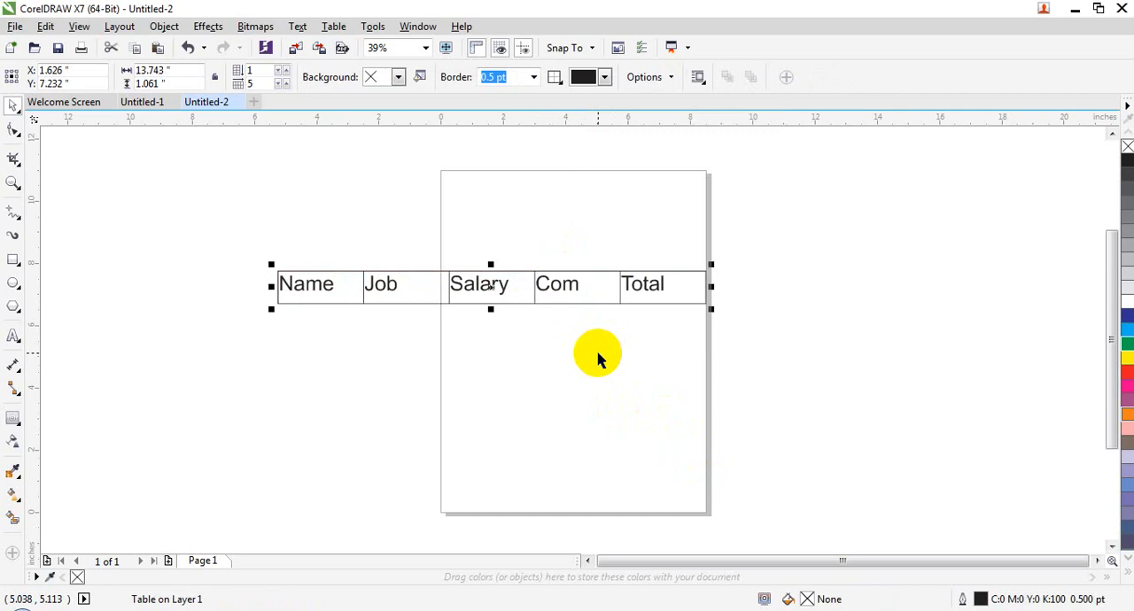
key(ctrl+z)
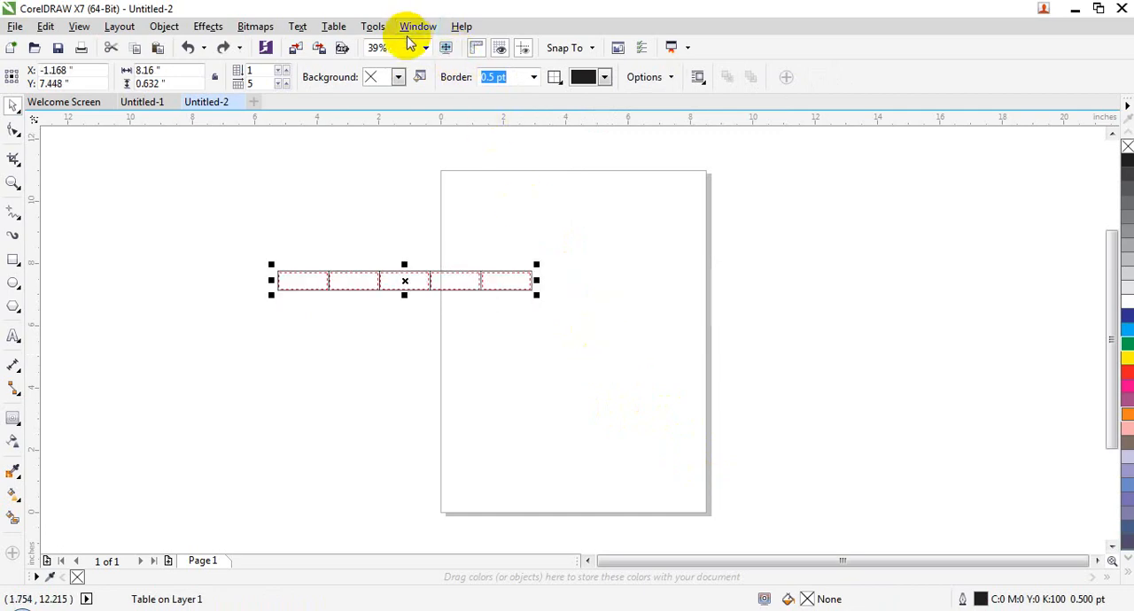
key(ctrl+z)
- Review the separator options for converting the text to a table, and leave without converting
click(334, 26)
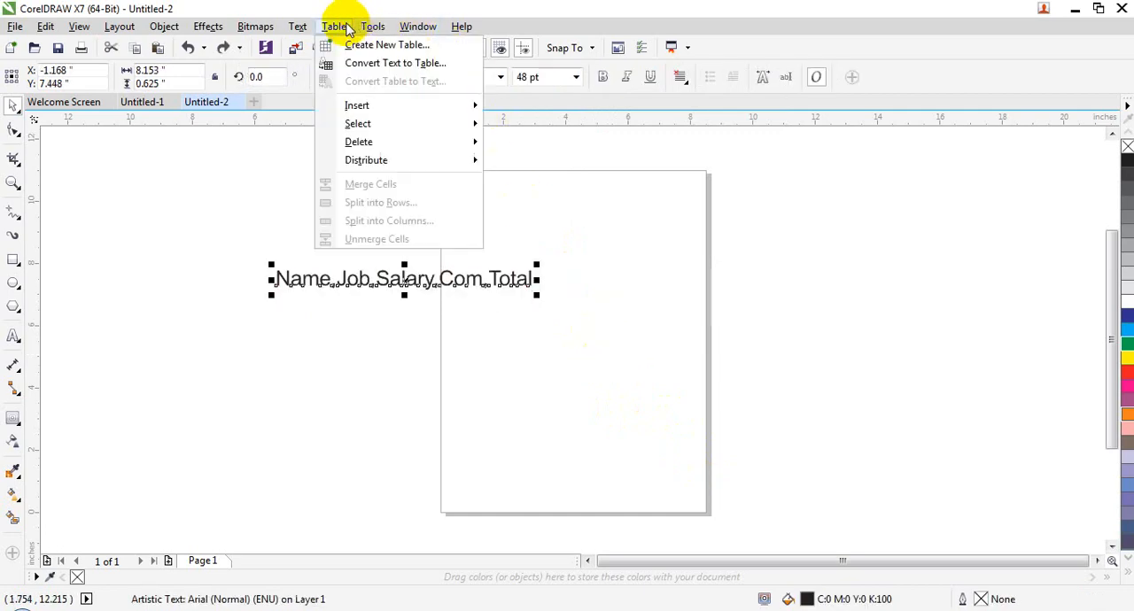
click(431, 64)
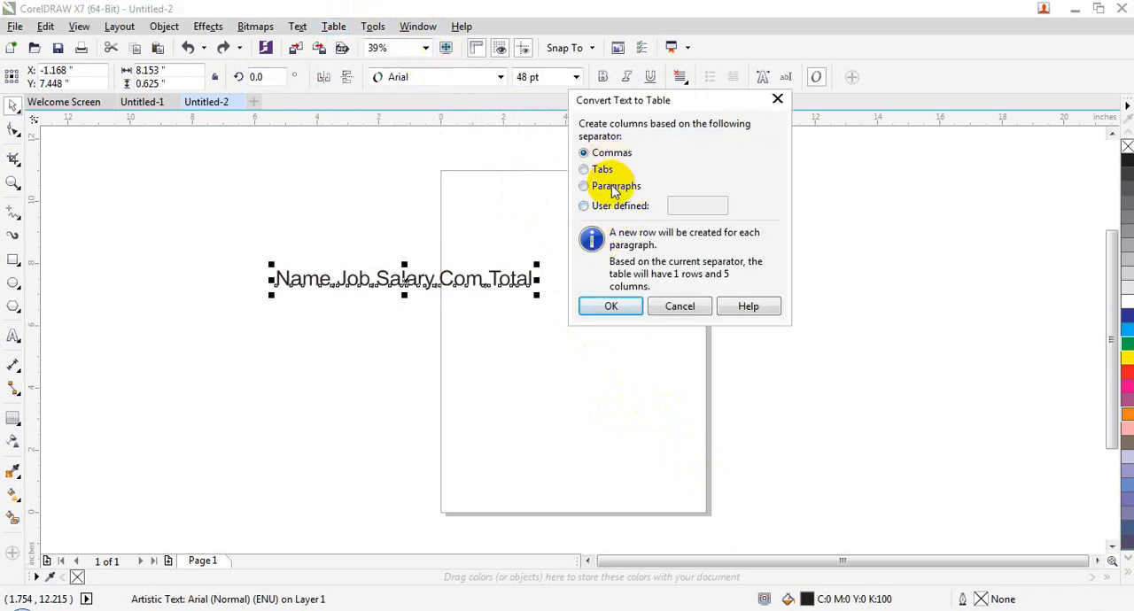
click(678, 306)
click(638, 289)
click(333, 26)
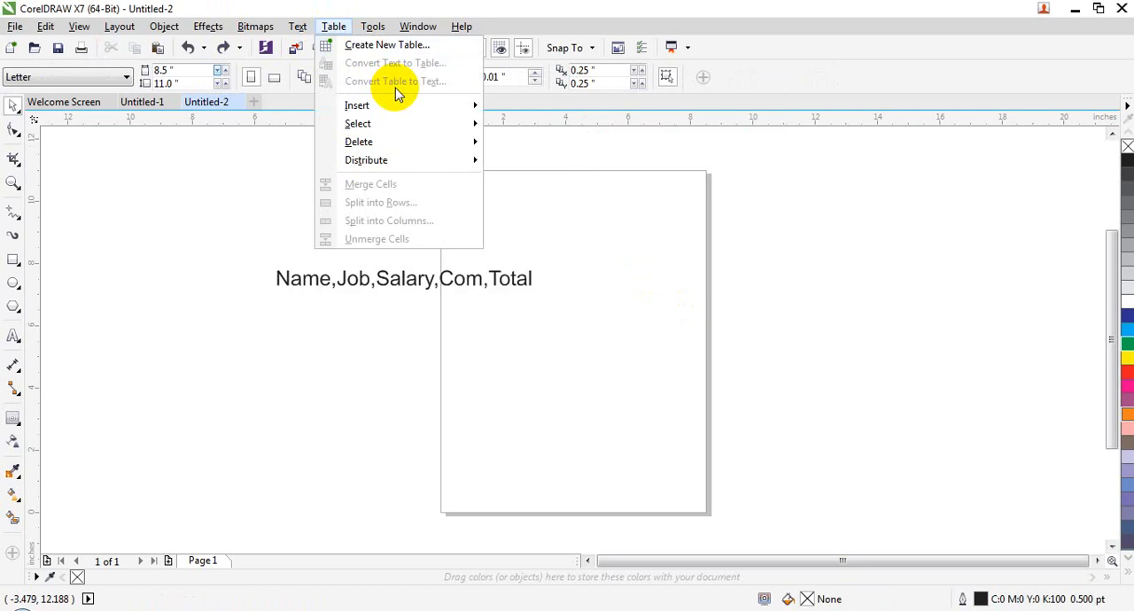
click(300, 441)
- Convert the comma-separated text to a table using commas as separator and enlarge it to about 16.3 by 1.26 inches
click(322, 281)
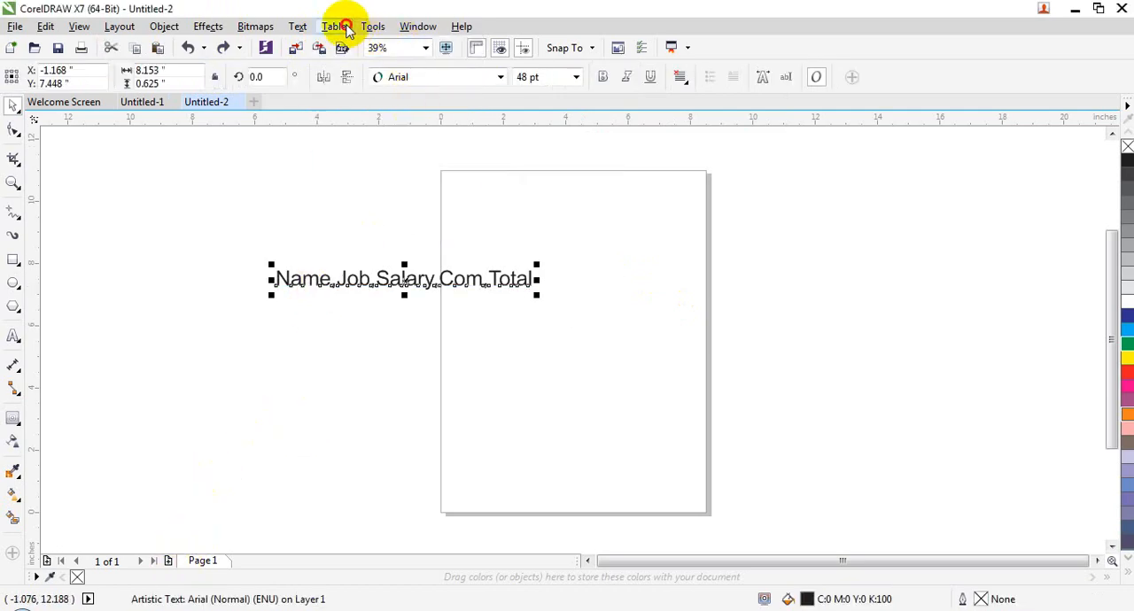
click(344, 29)
click(362, 30)
click(335, 26)
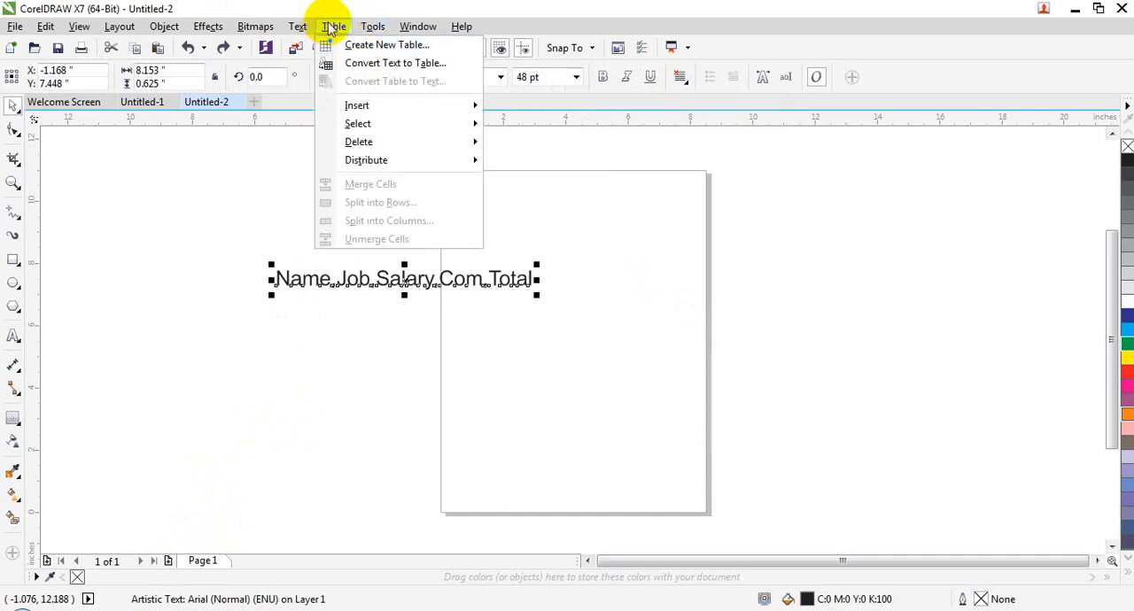
click(354, 62)
click(605, 306)
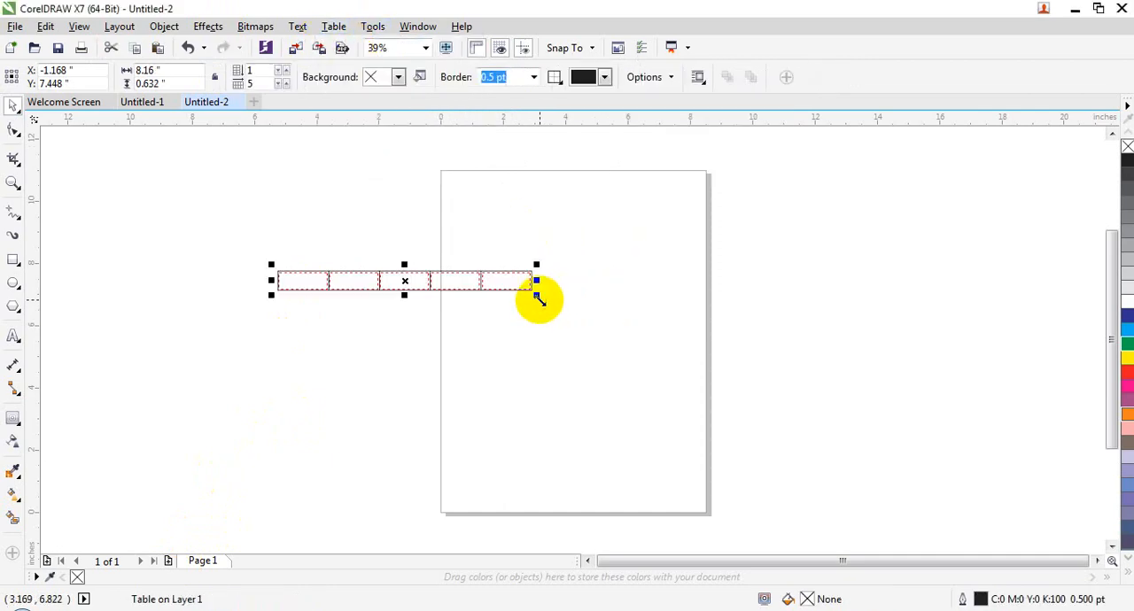
drag(536, 296, 788, 496)
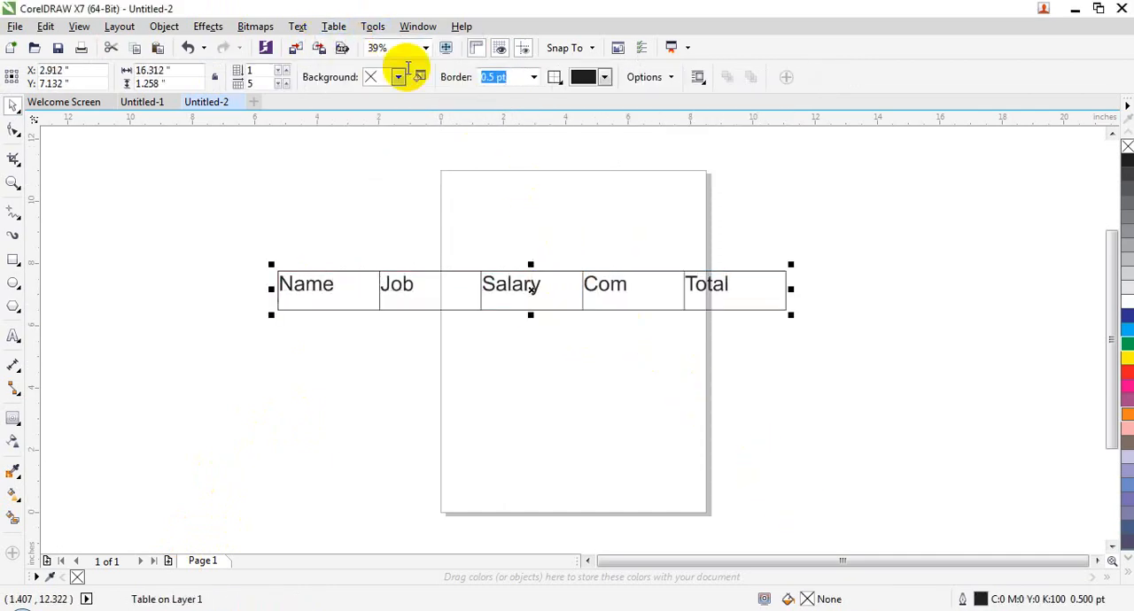
- Try converting the table back to text with the cell text separated by commas, and undo the conversion
click(339, 27)
click(367, 79)
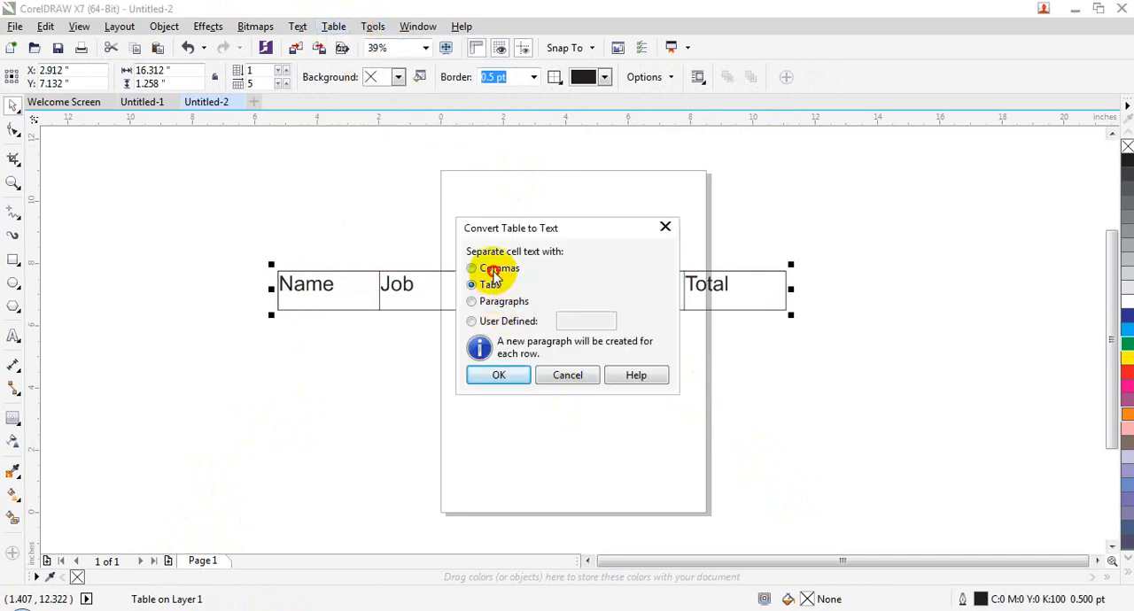
click(494, 276)
click(506, 375)
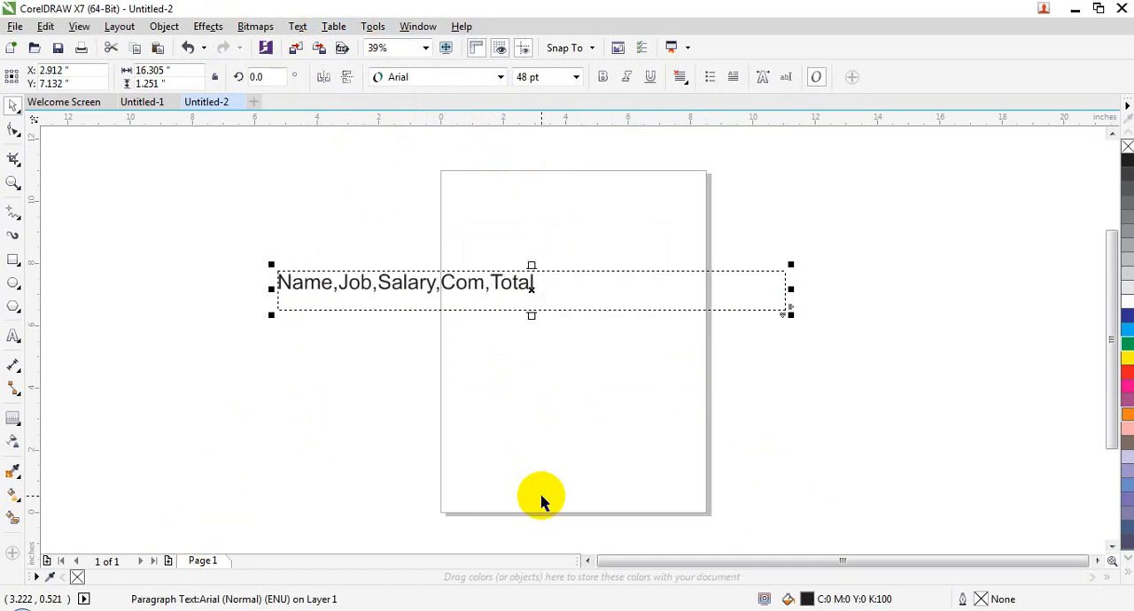
key(ctrl+z)
click(333, 28)
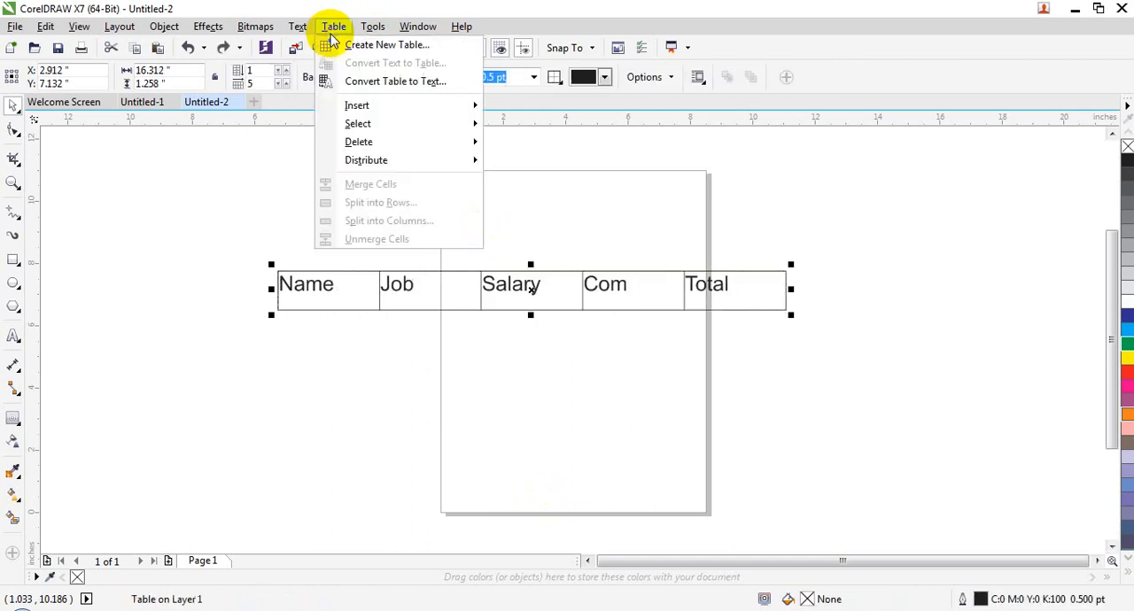
click(379, 114)
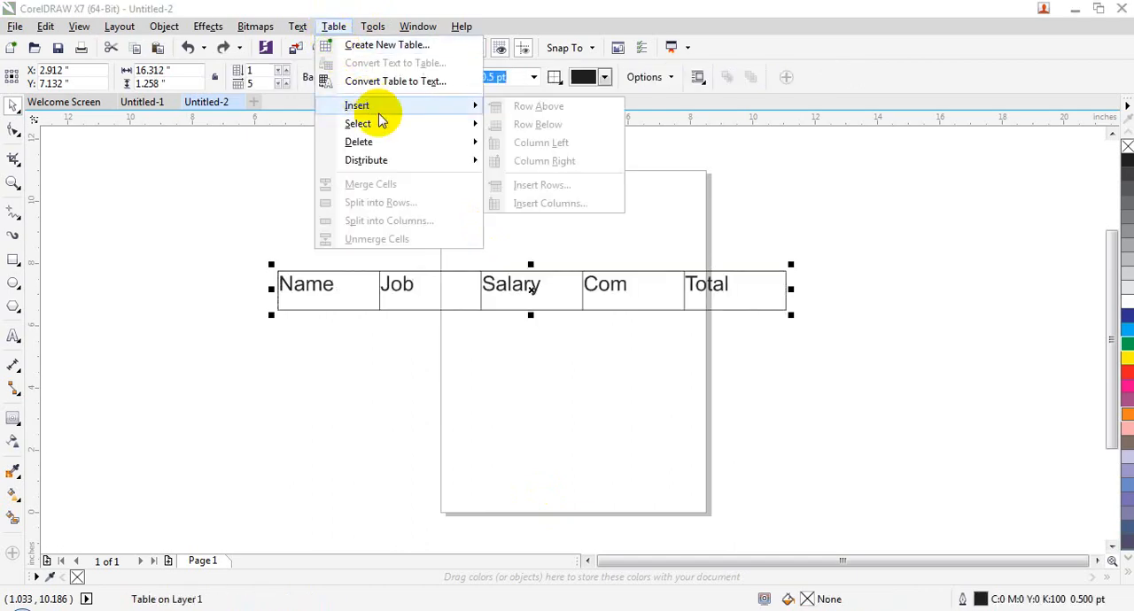
click(367, 423)
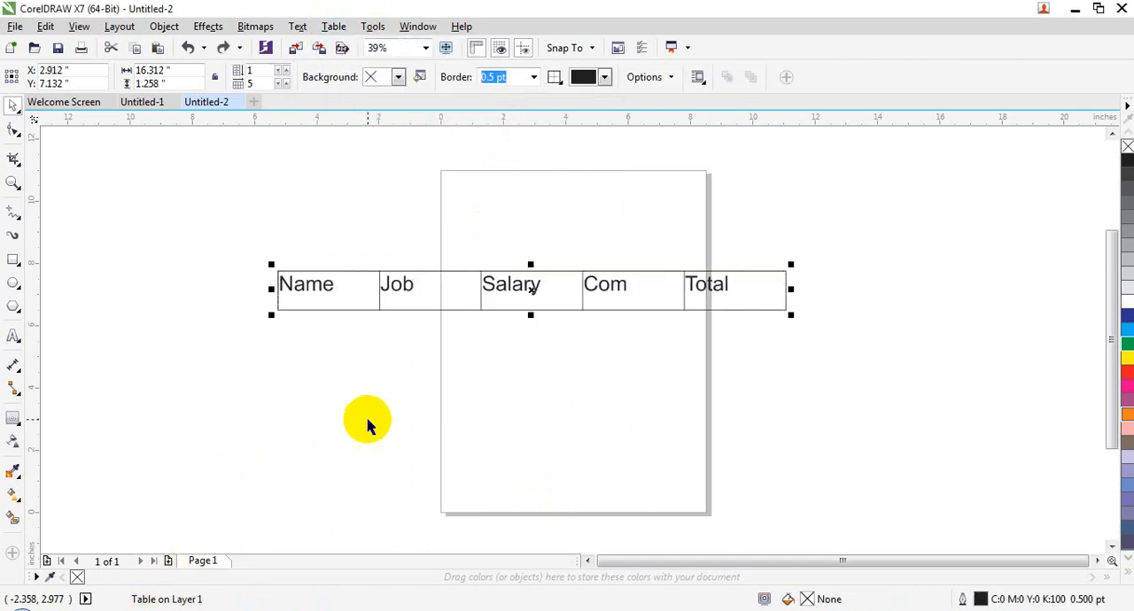
click(137, 102)
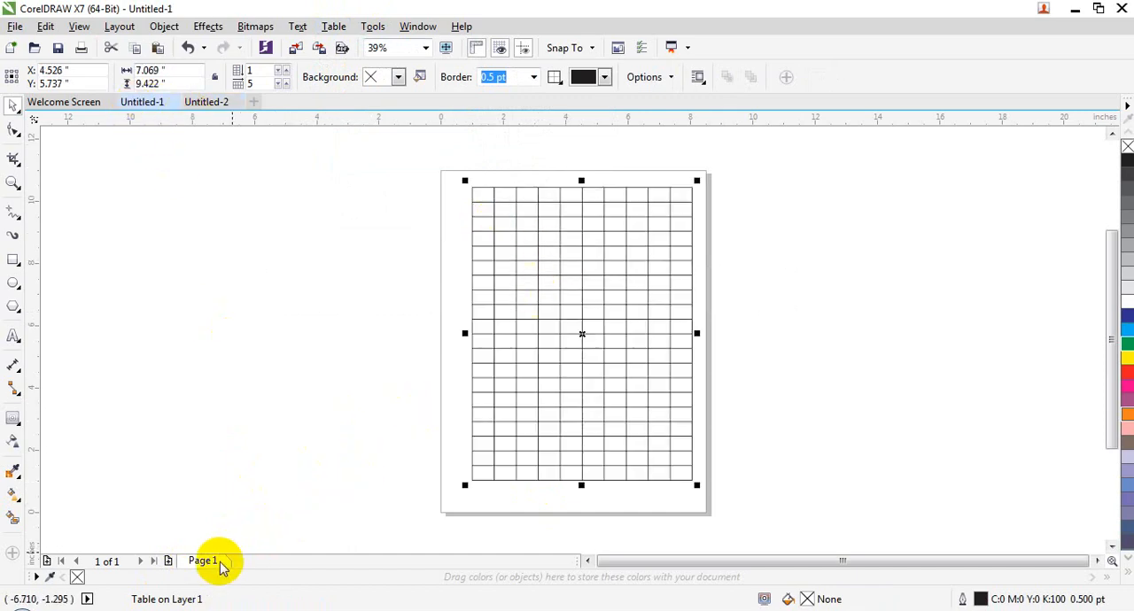
click(213, 102)
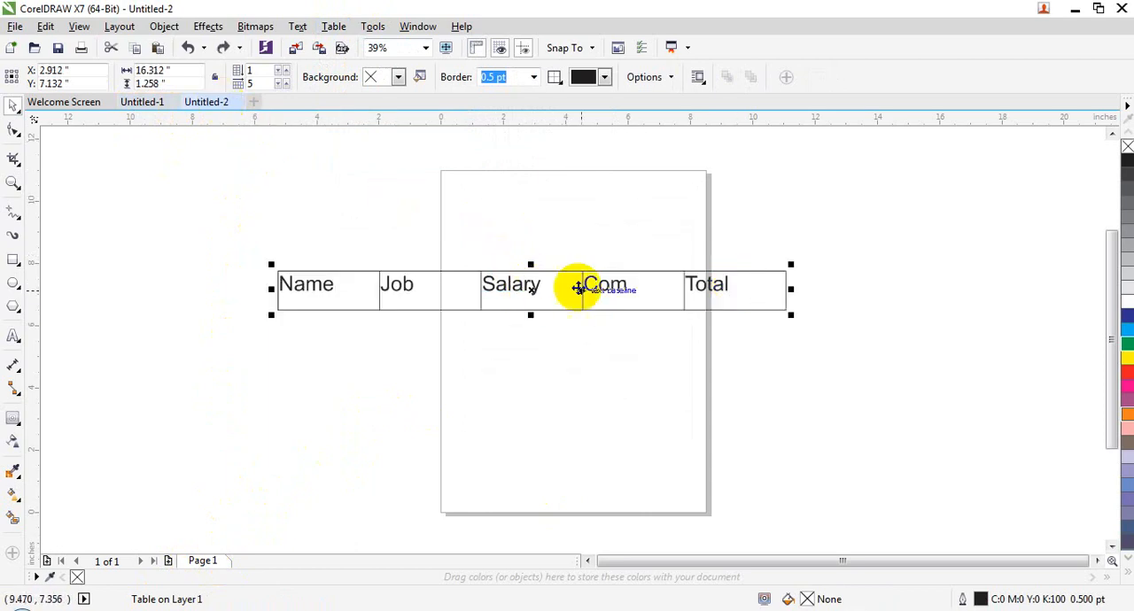
click(367, 322)
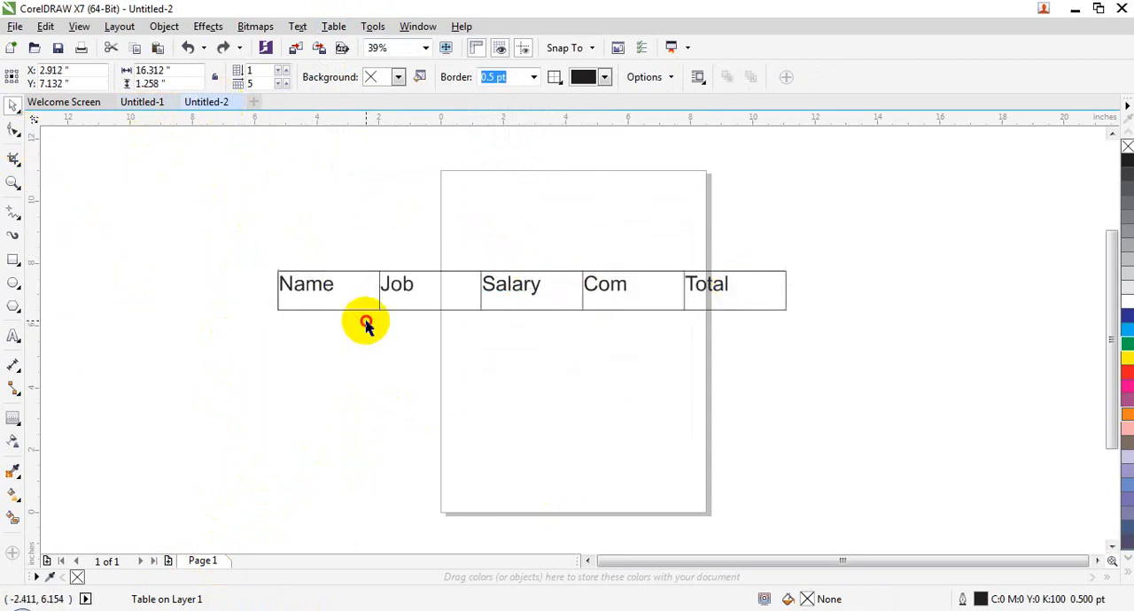
- Select the table's row of headings from Name to Total and insert a row above it
click(405, 301)
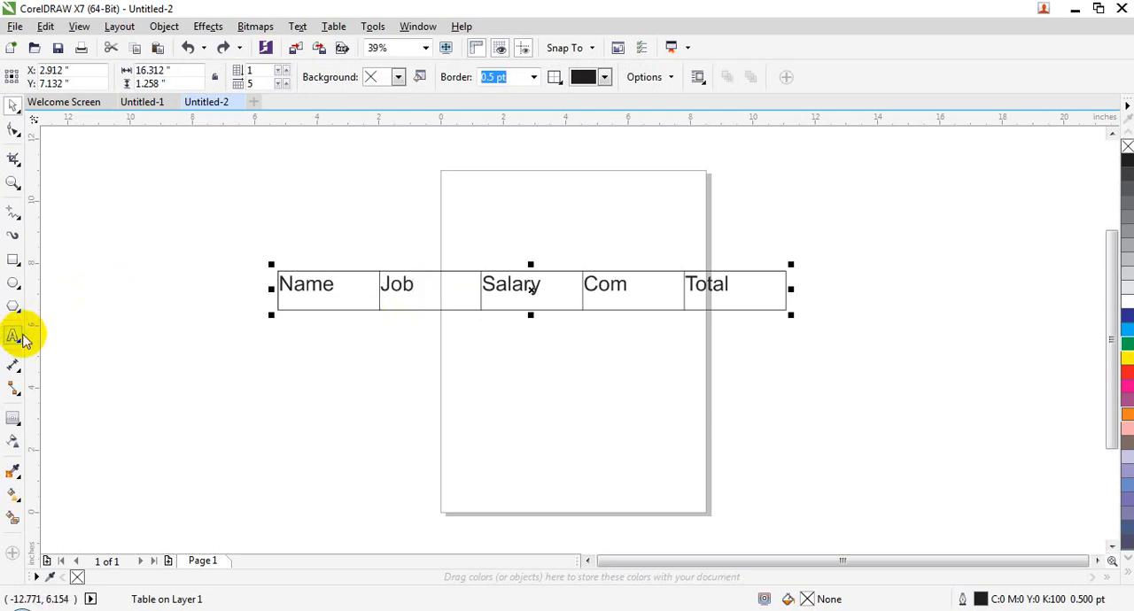
double_click(733, 284)
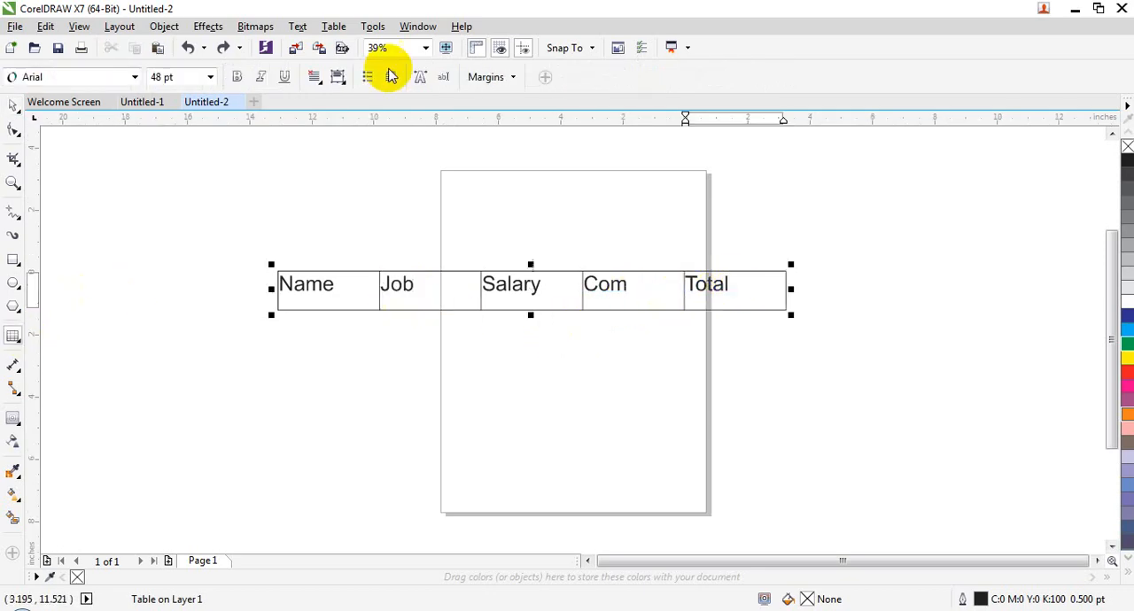
click(333, 25)
mouse_move(381, 104)
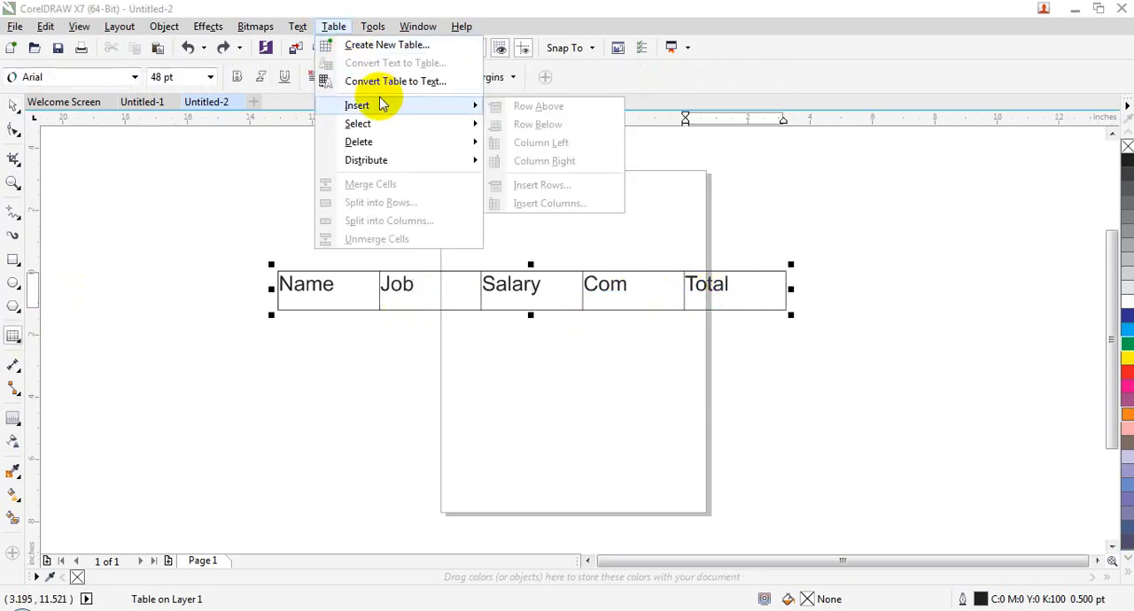
mouse_move(426, 133)
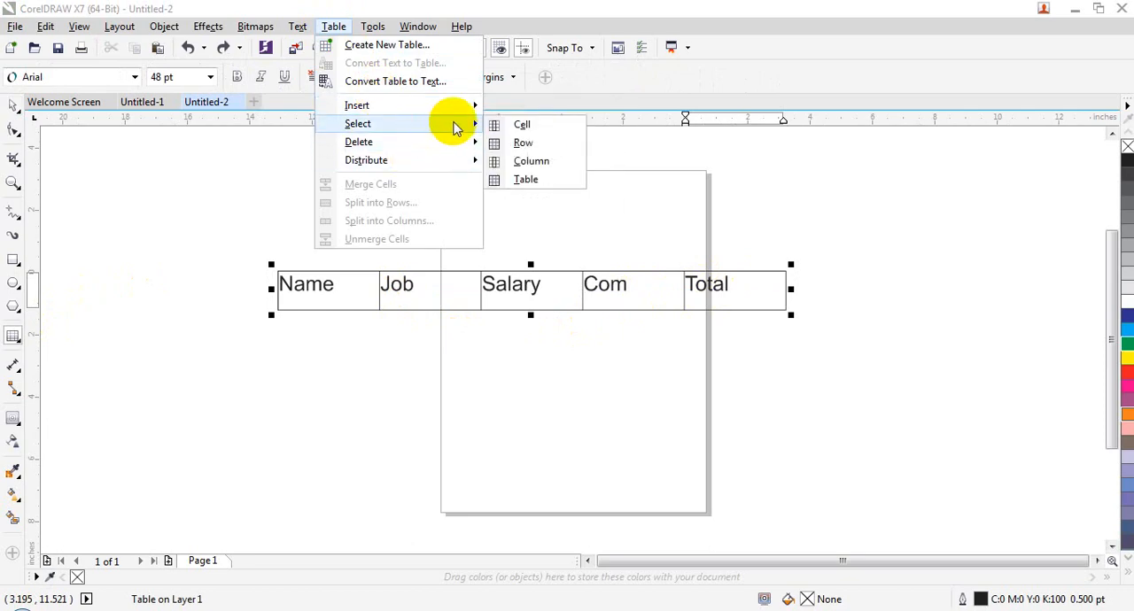
mouse_move(449, 111)
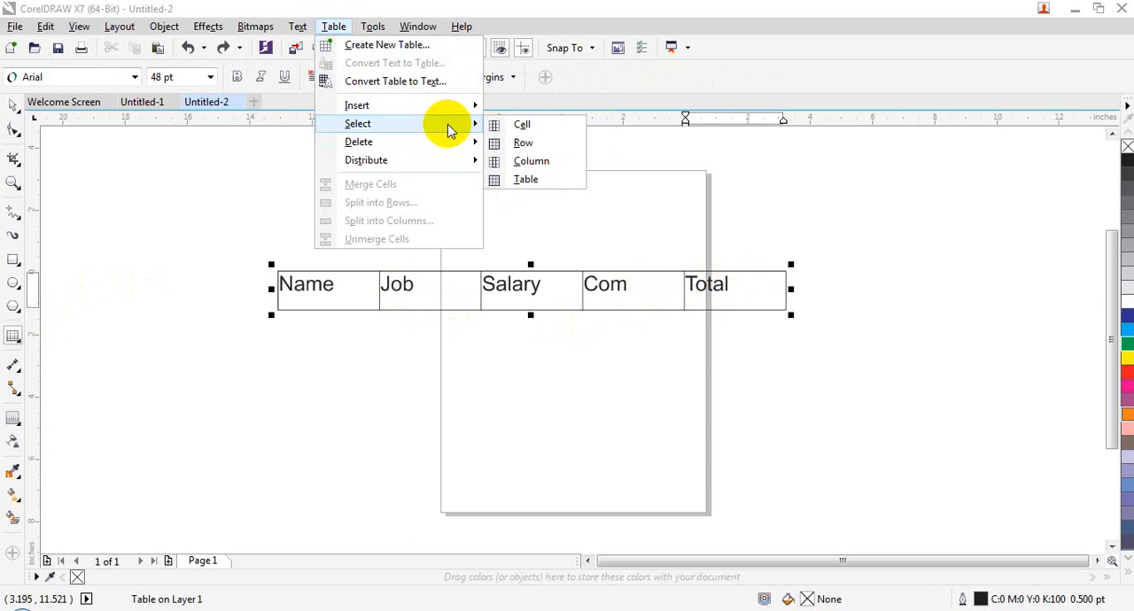
click(497, 142)
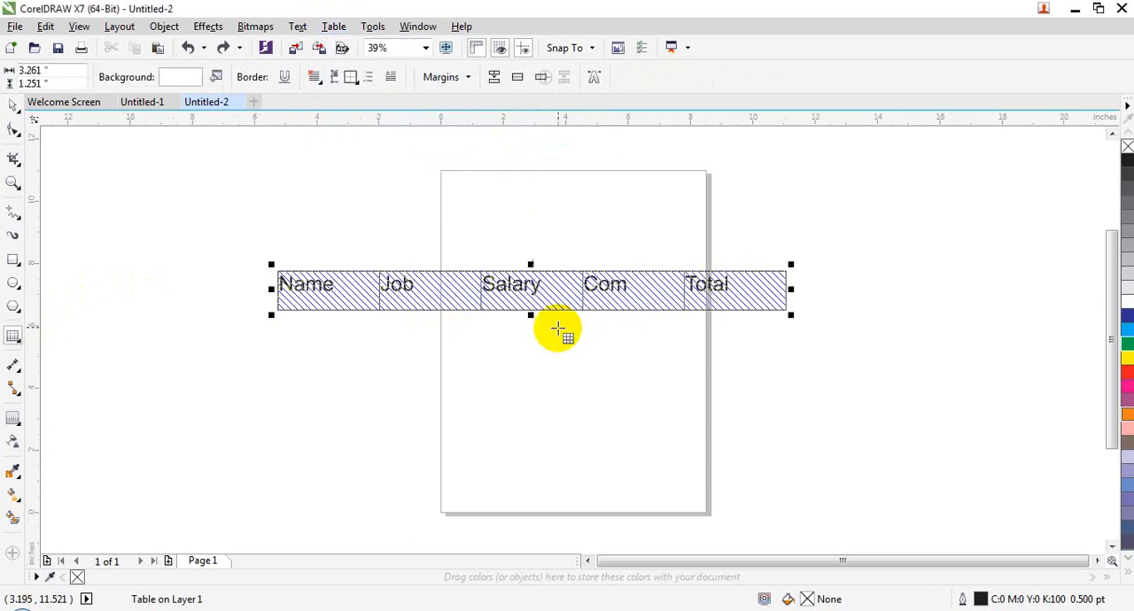
click(349, 30)
click(304, 8)
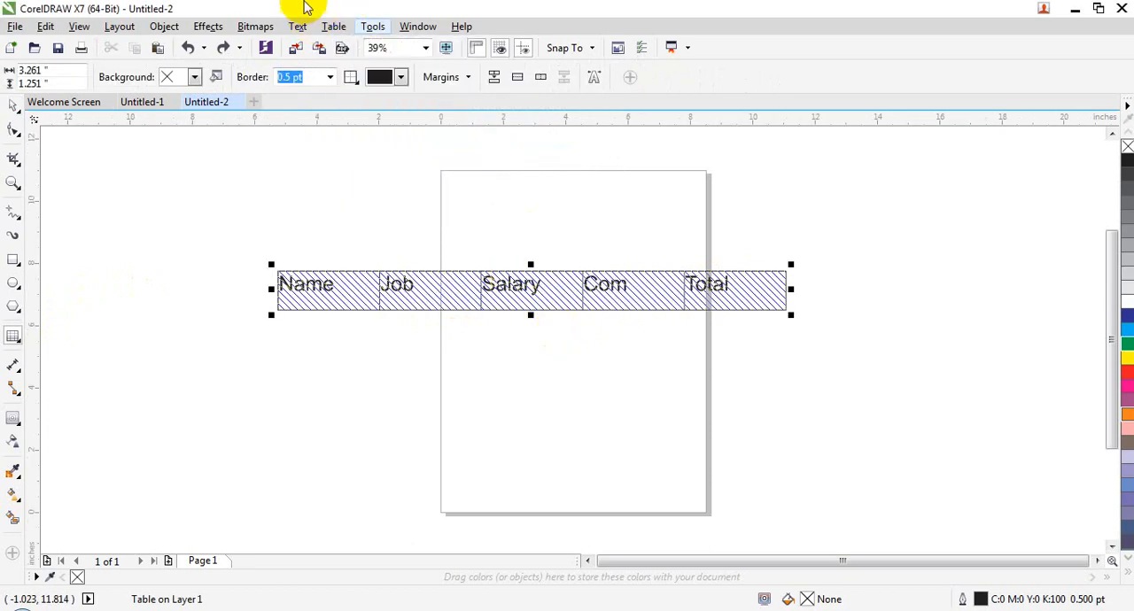
click(344, 30)
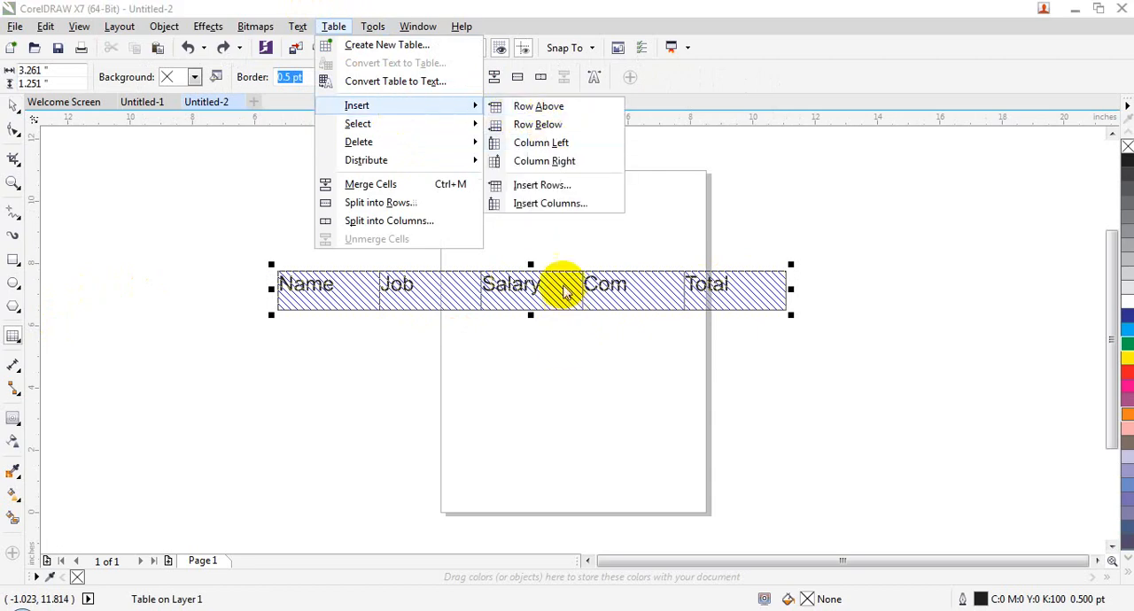
click(502, 115)
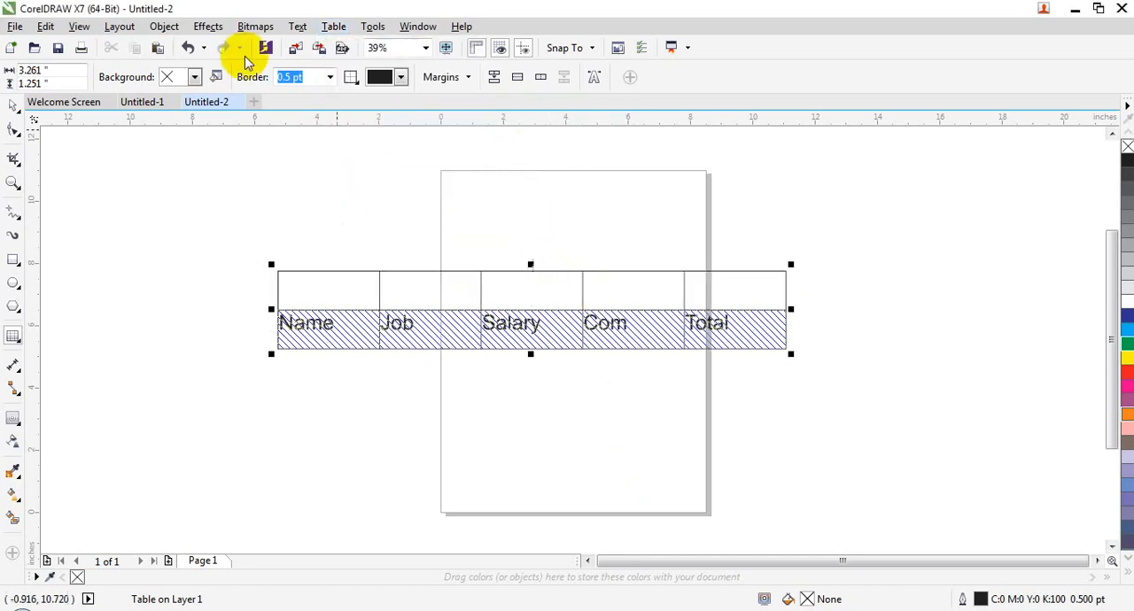
- Insert a row below the selected heading row
click(329, 26)
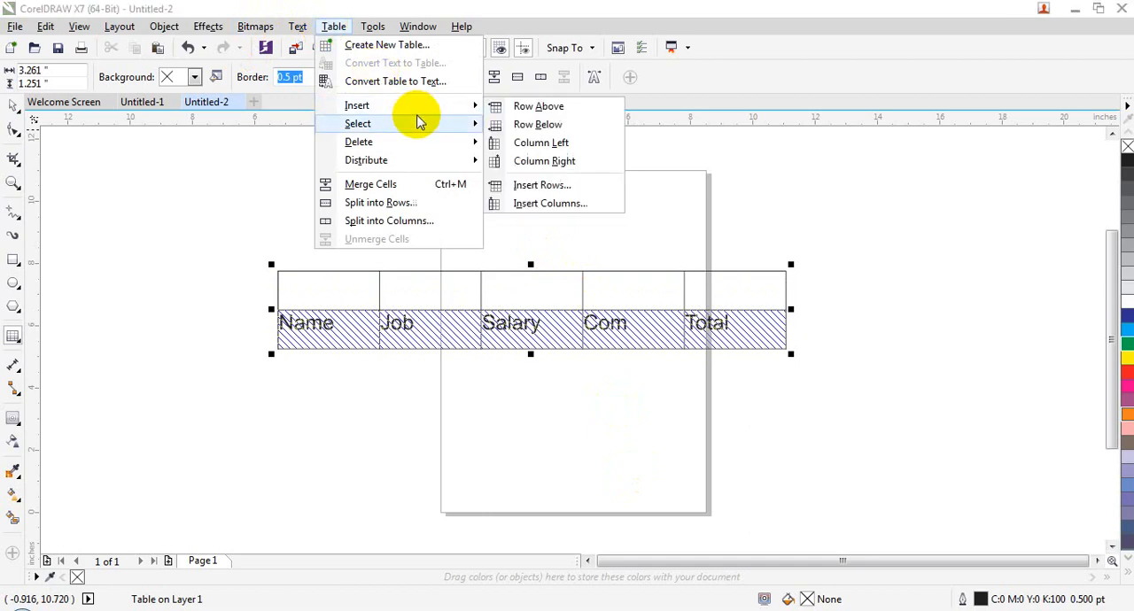
click(551, 124)
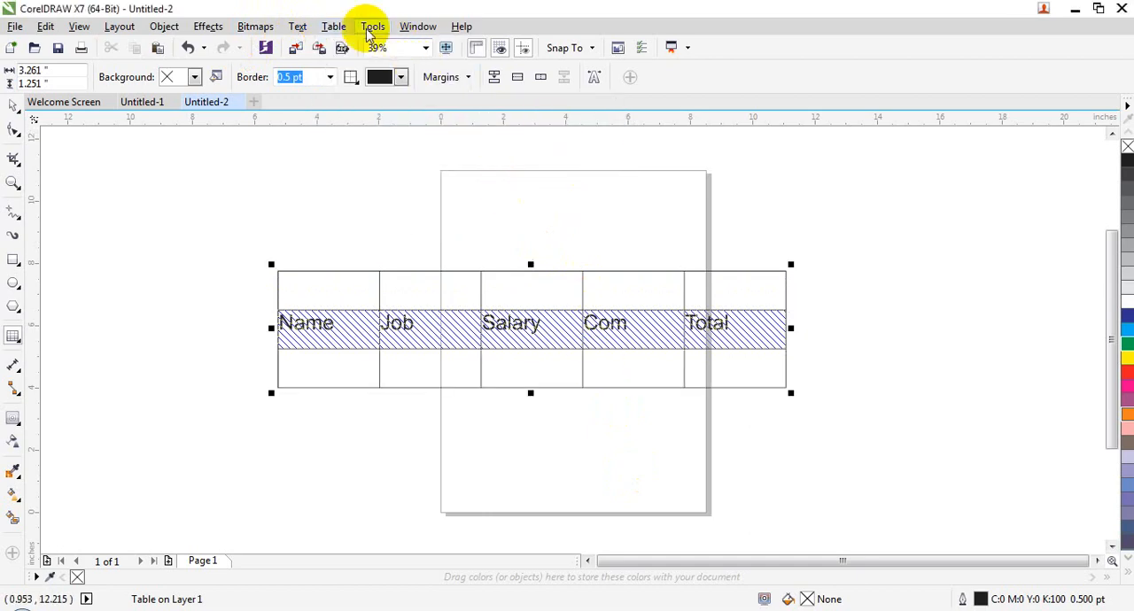
click(331, 26)
mouse_move(396, 107)
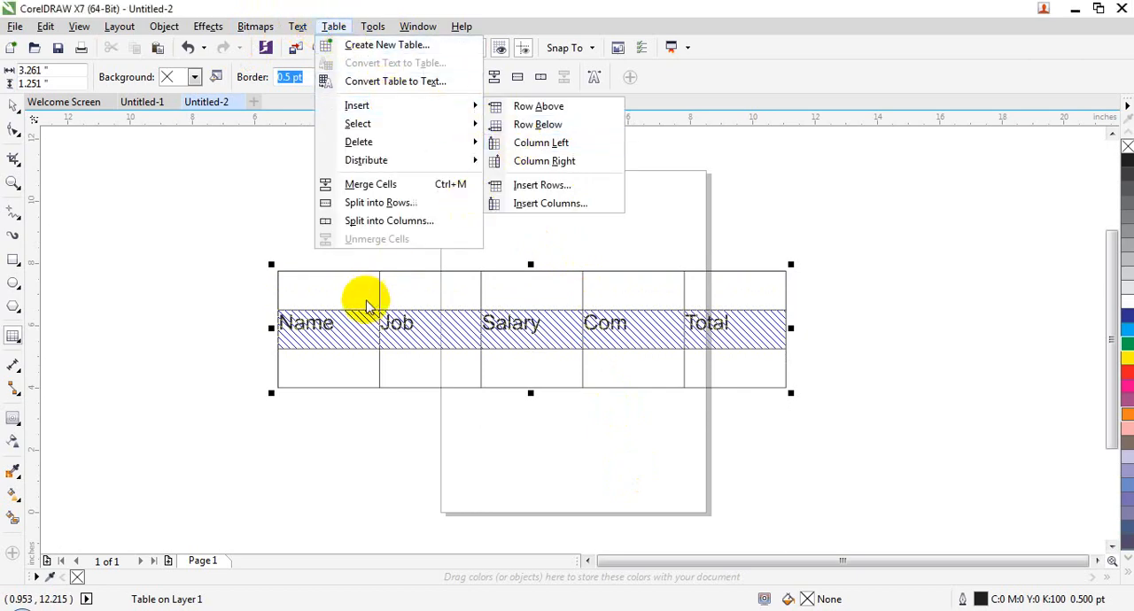
click(349, 322)
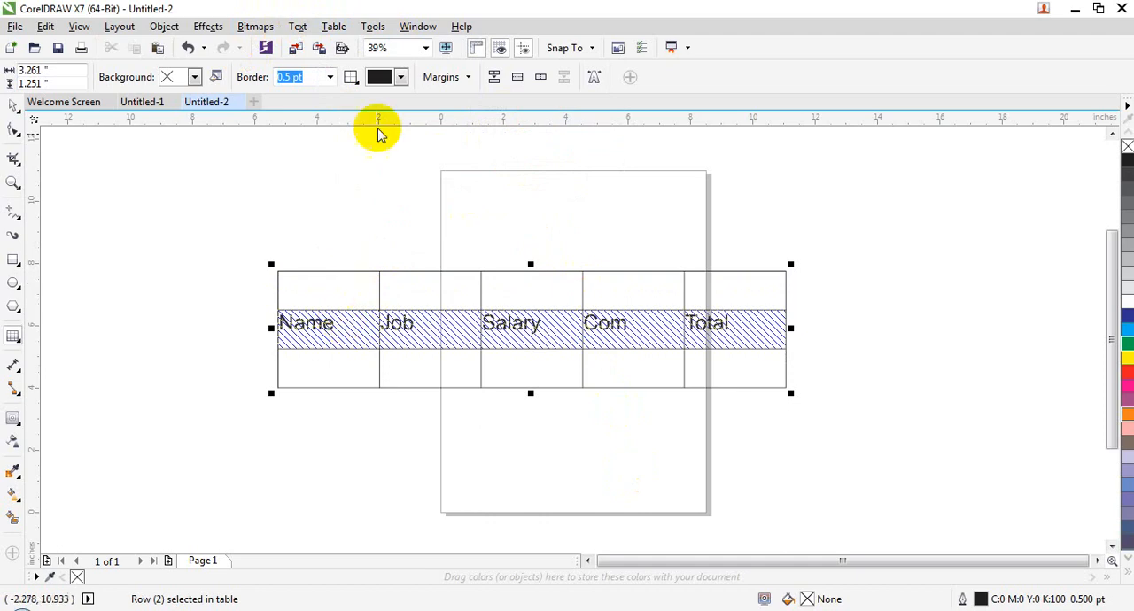
click(330, 27)
mouse_move(449, 126)
click(529, 161)
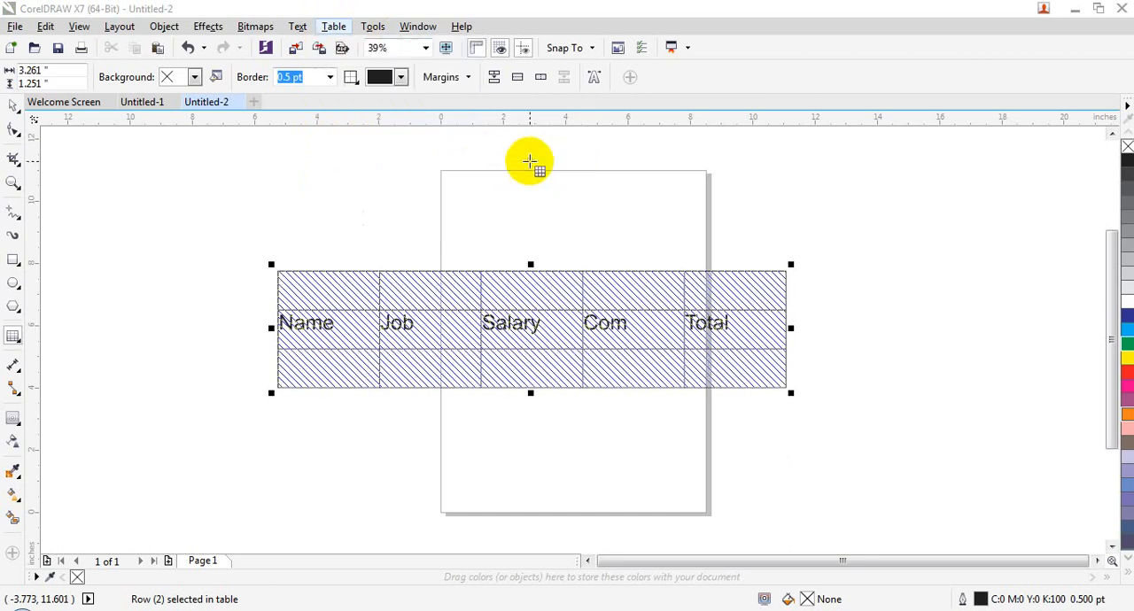
- Select only the column containing Name and insert a column on its left side
click(333, 323)
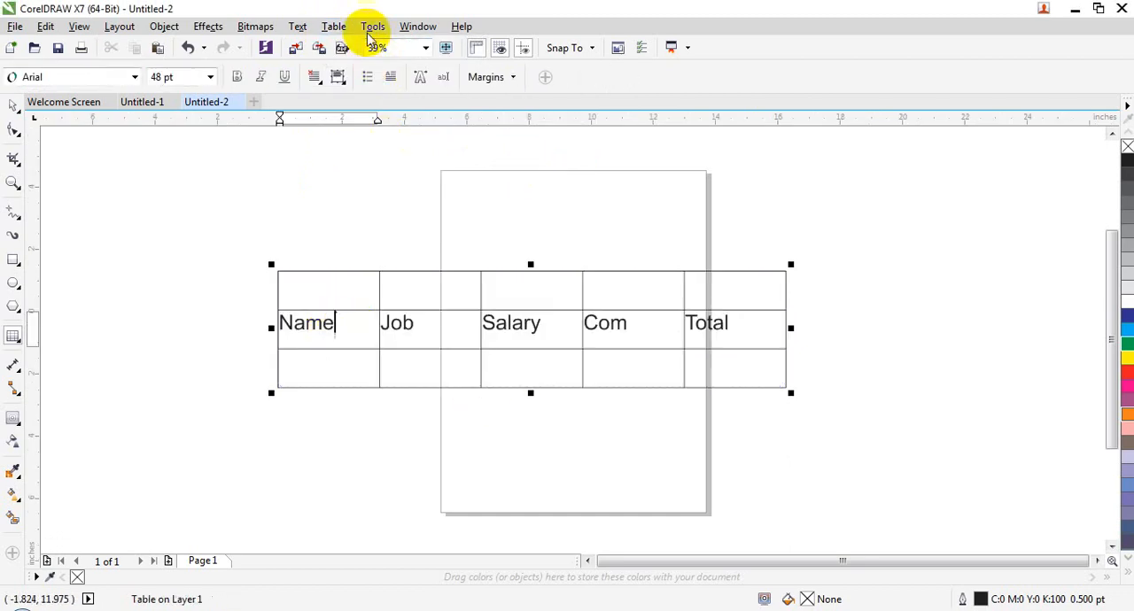
click(334, 27)
mouse_move(411, 124)
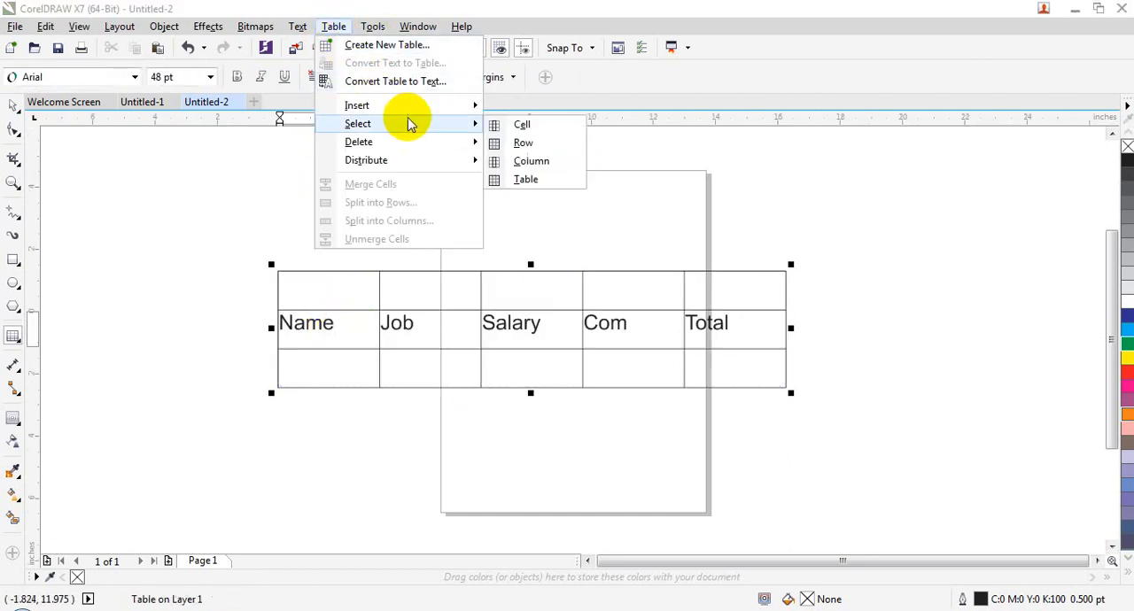
click(523, 161)
click(344, 30)
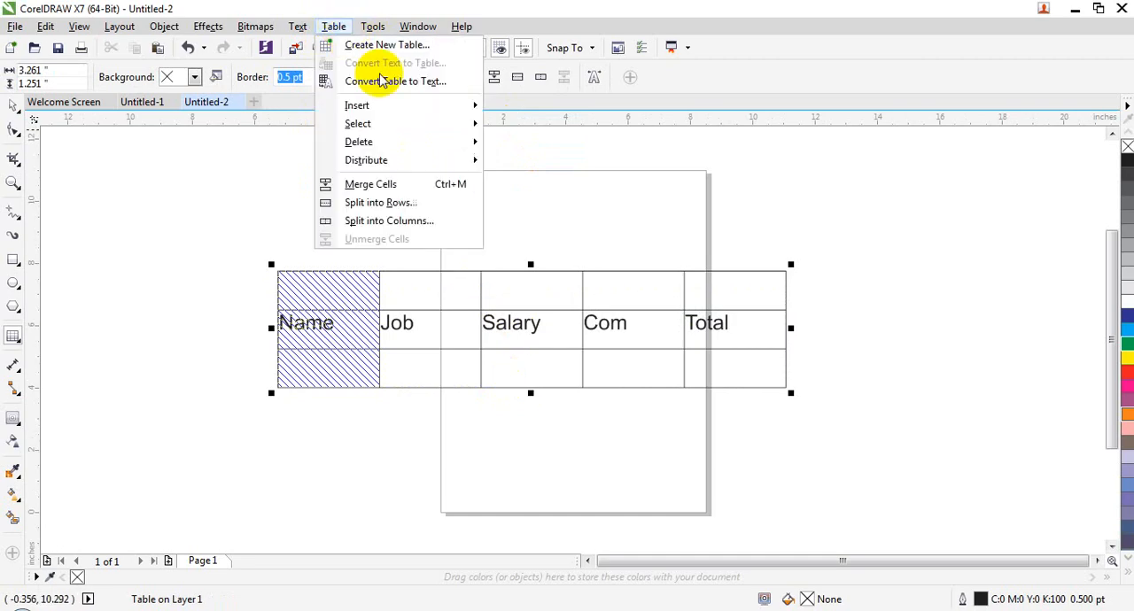
mouse_move(405, 108)
click(558, 143)
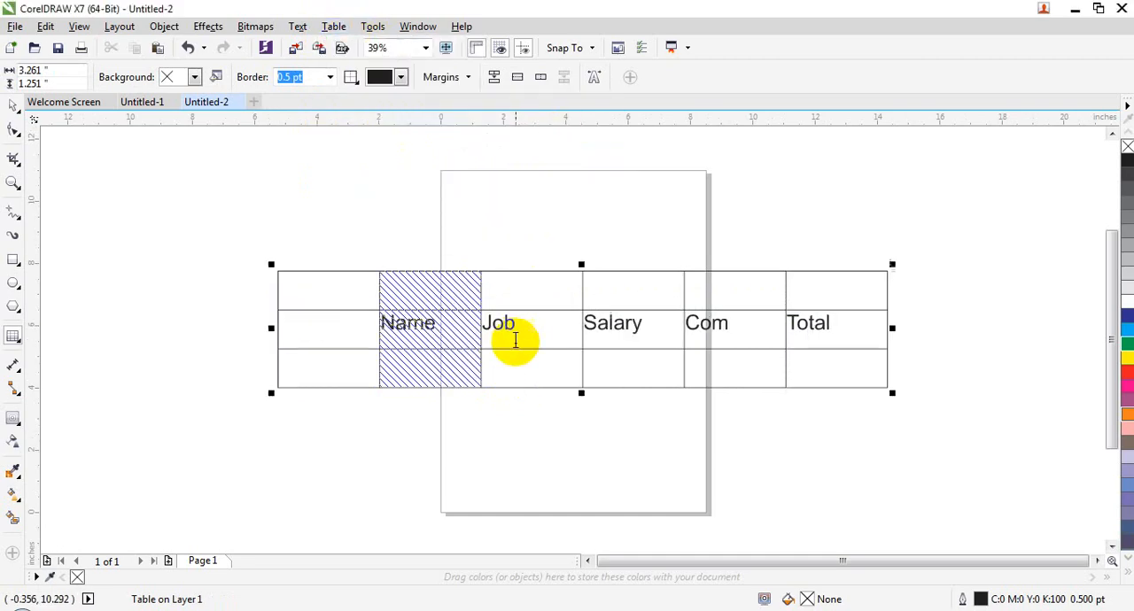
- Insert a column on the right side of the selected Name column
click(334, 25)
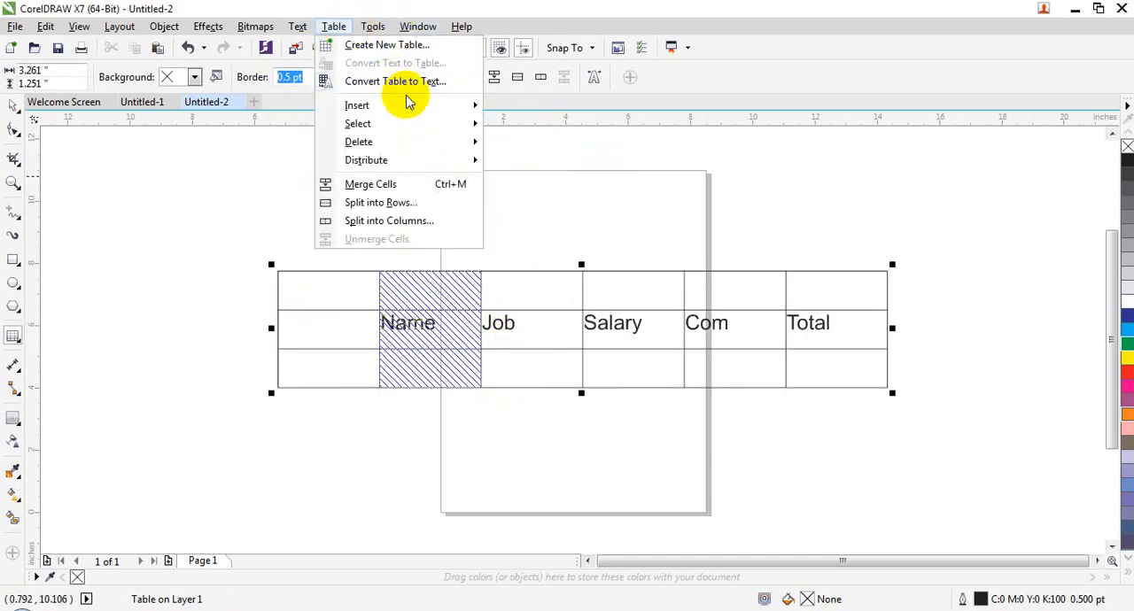
mouse_move(412, 107)
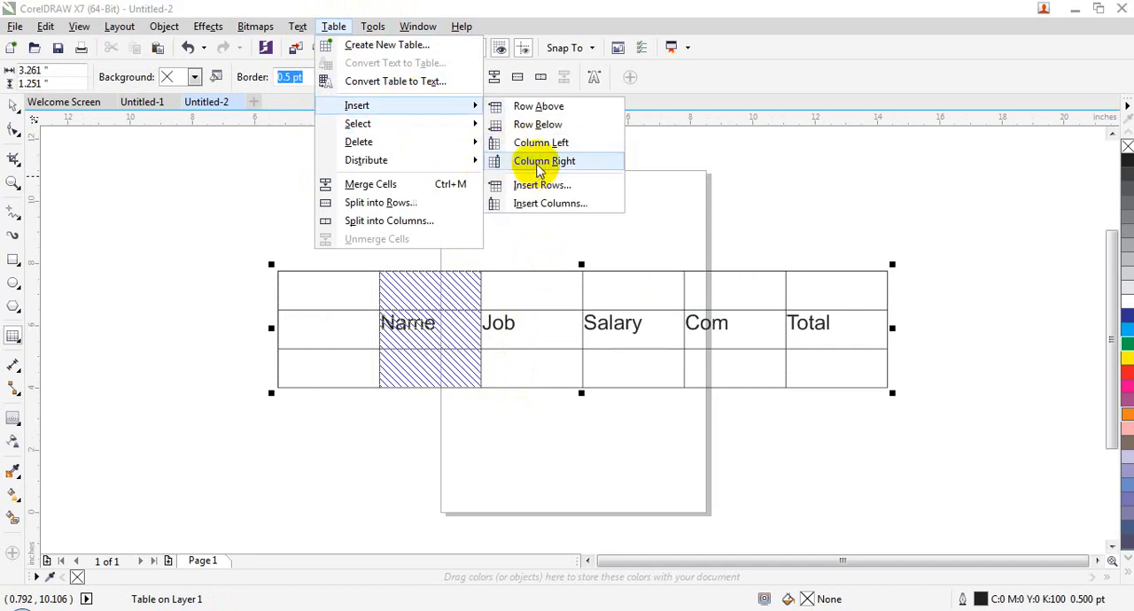
click(540, 164)
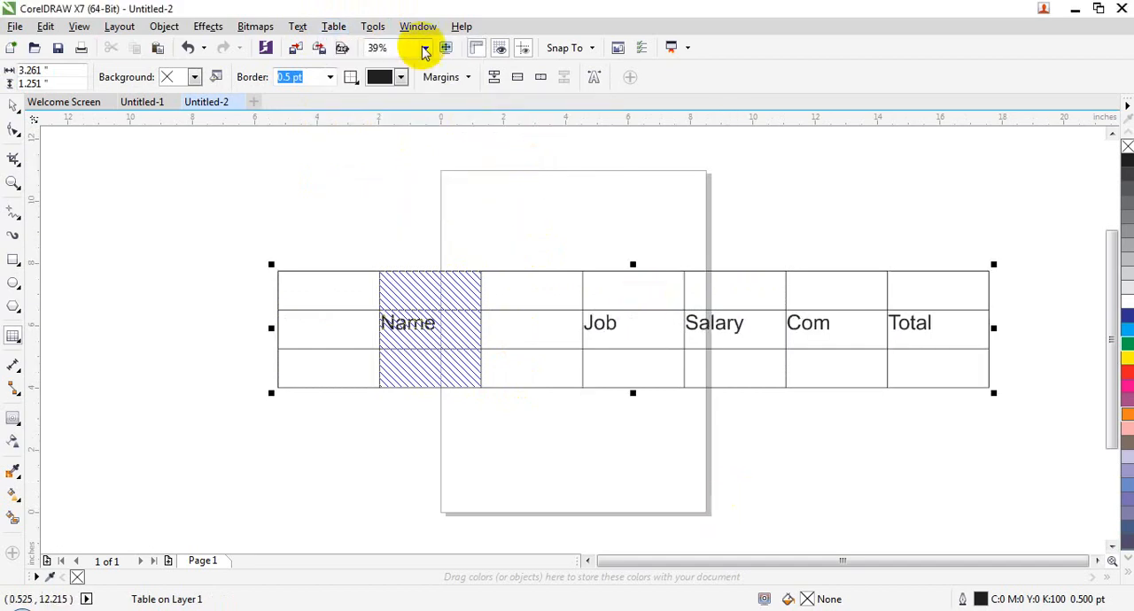
click(337, 26)
mouse_move(447, 107)
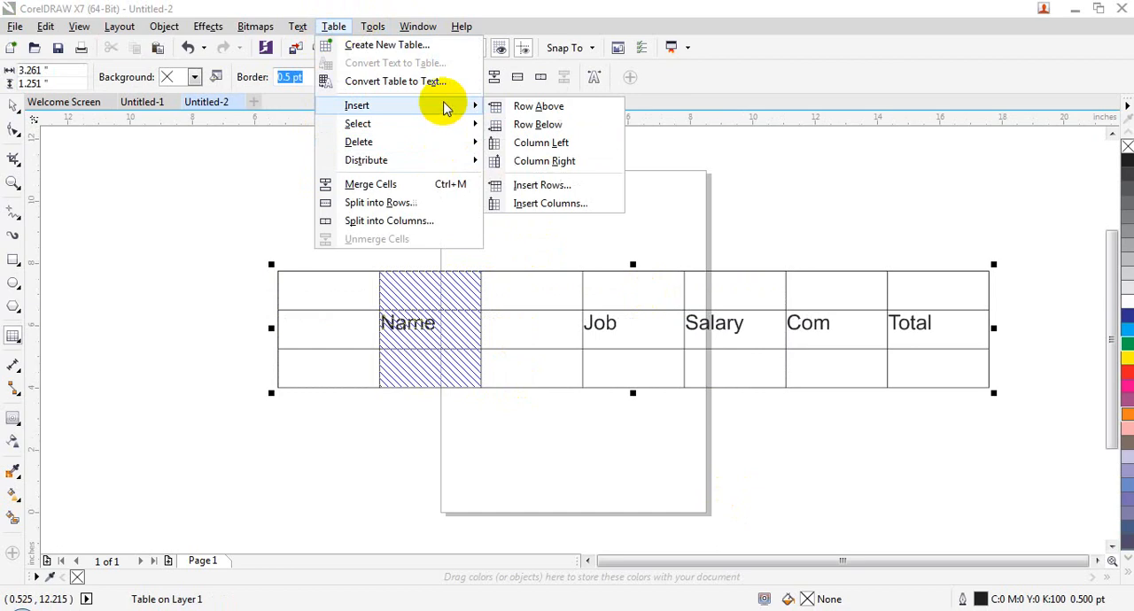
click(531, 188)
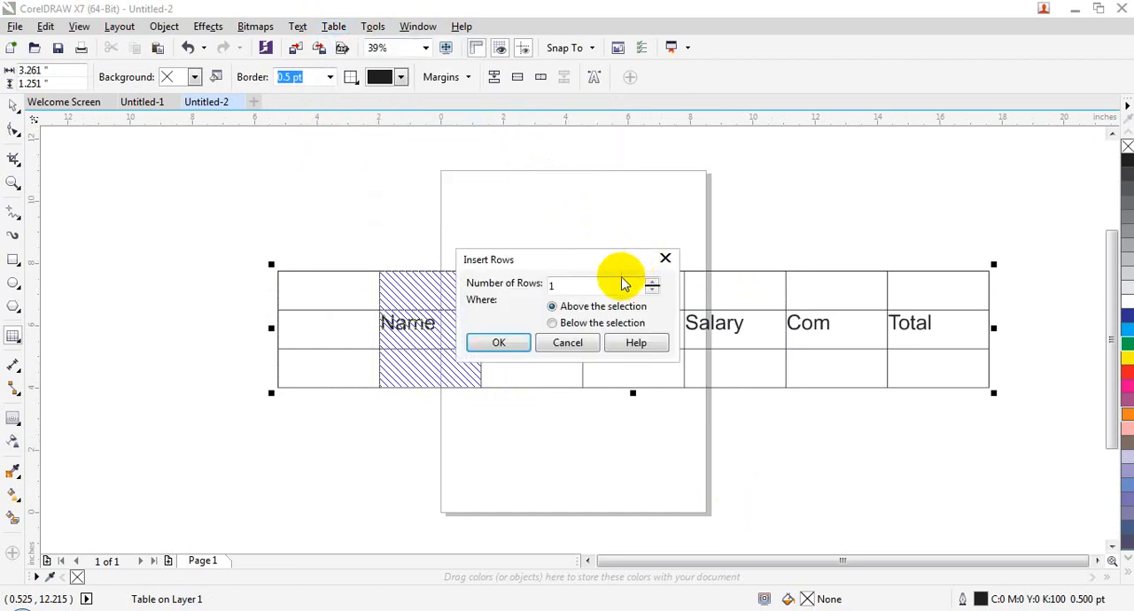
drag(600, 258, 600, 107)
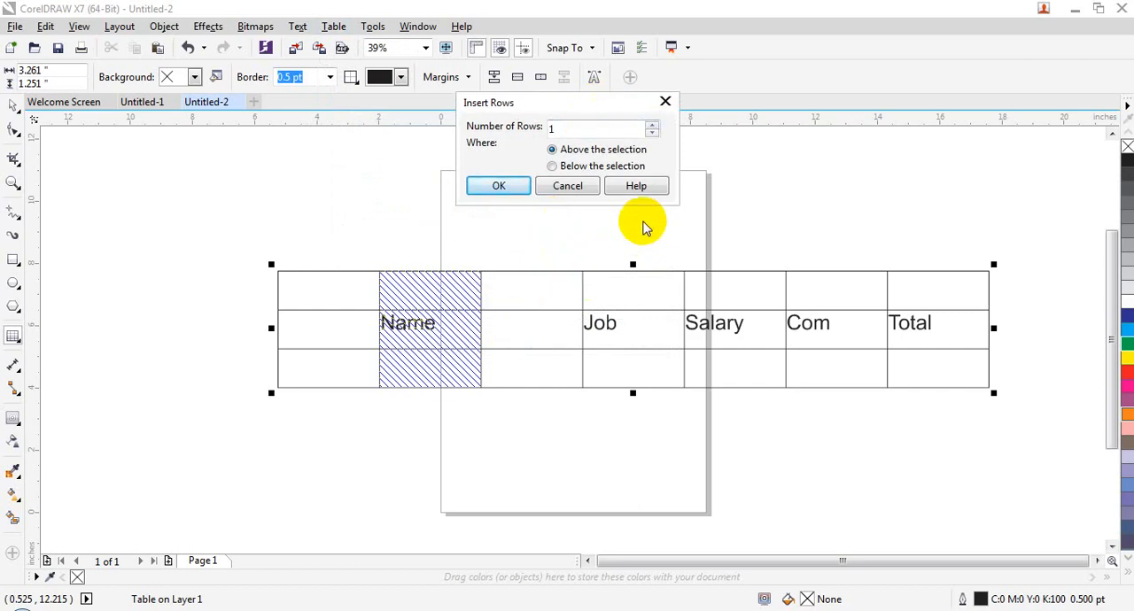
click(588, 185)
- Select the heading row, try inserting 10 rows below the selection, and undo the insertion
click(507, 333)
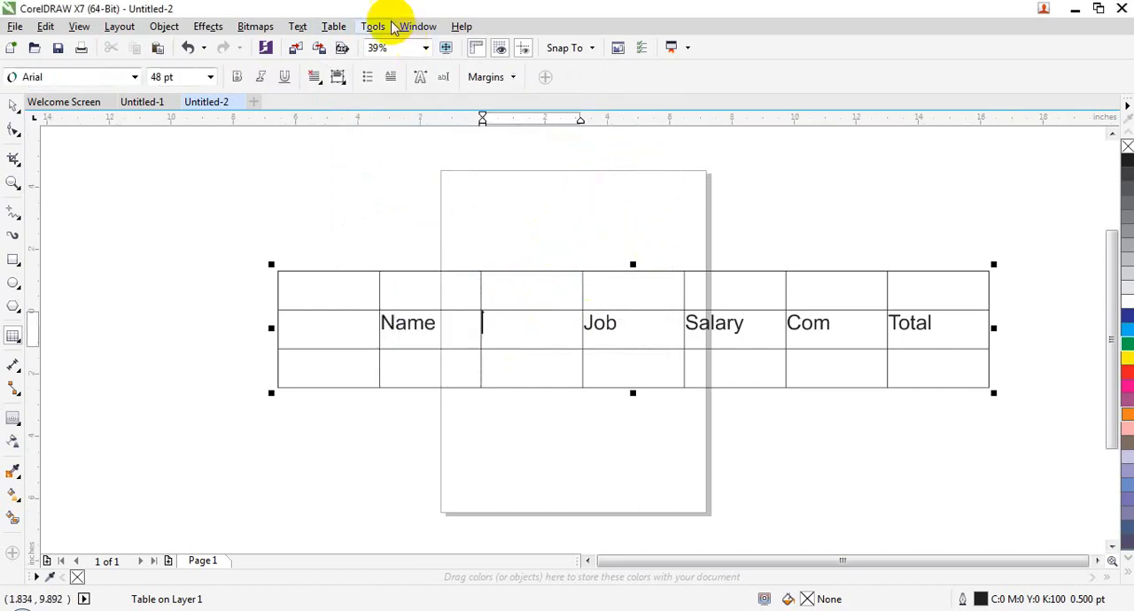
click(334, 27)
mouse_move(400, 124)
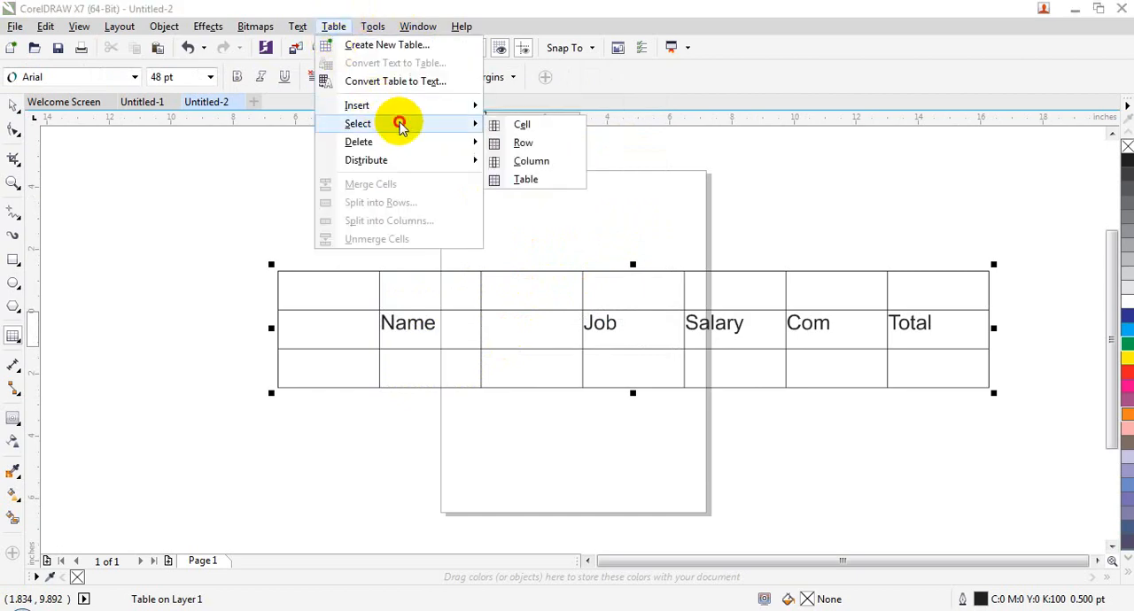
click(499, 143)
click(334, 26)
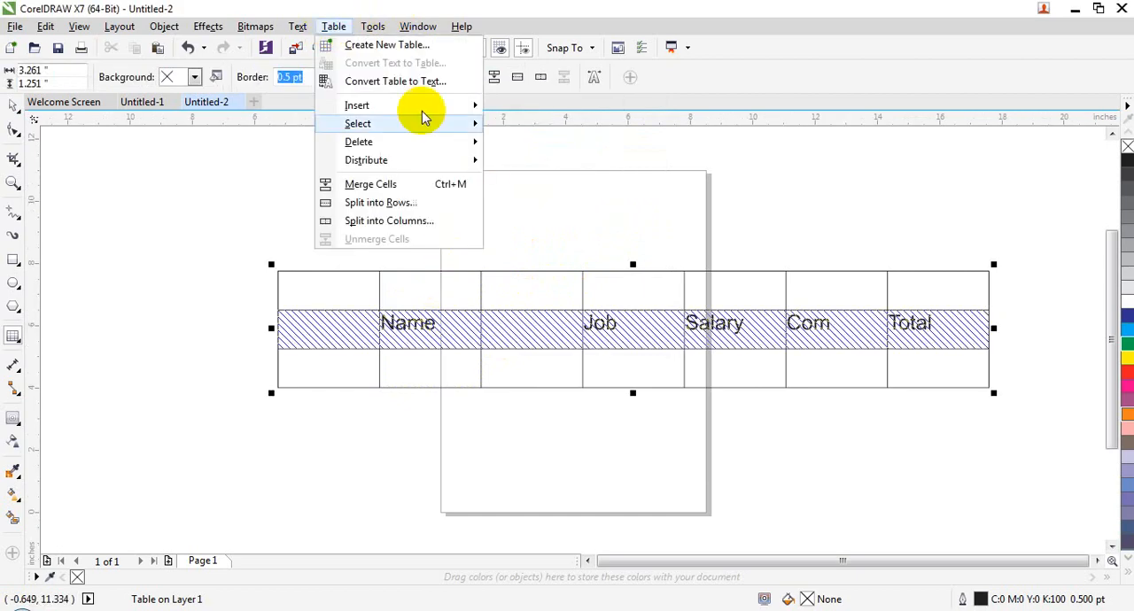
mouse_move(456, 125)
mouse_move(456, 105)
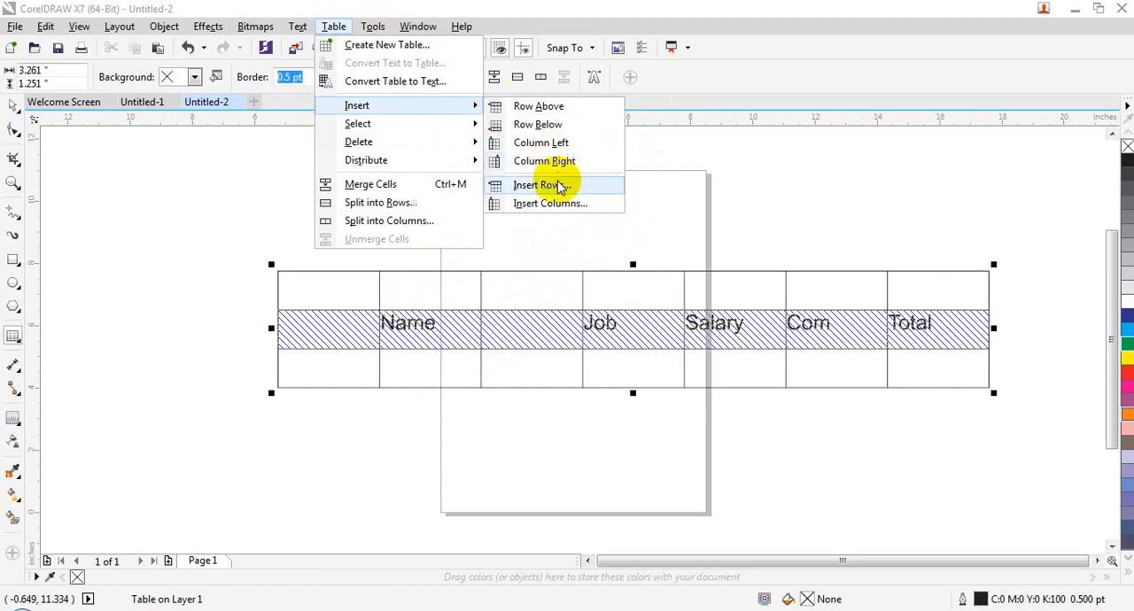
click(523, 182)
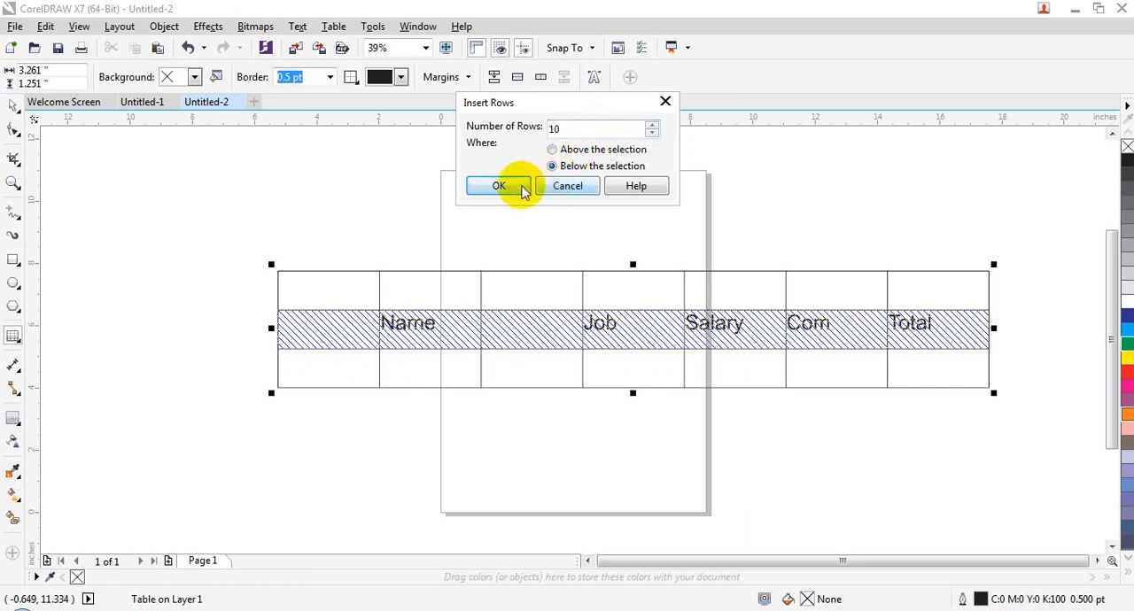
click(517, 187)
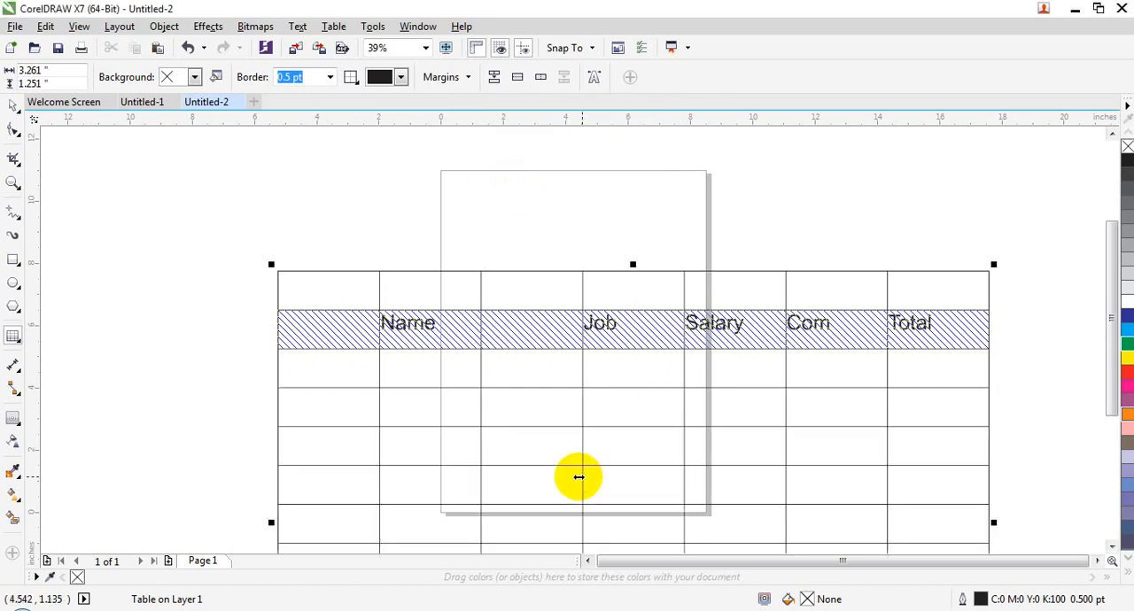
key(ctrl+z)
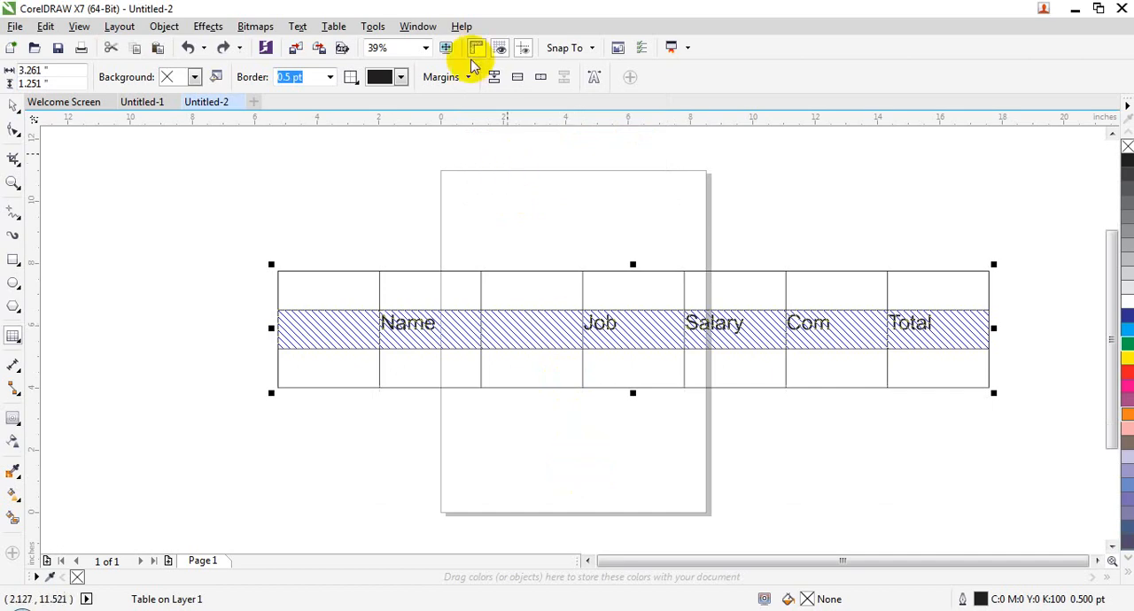
click(333, 26)
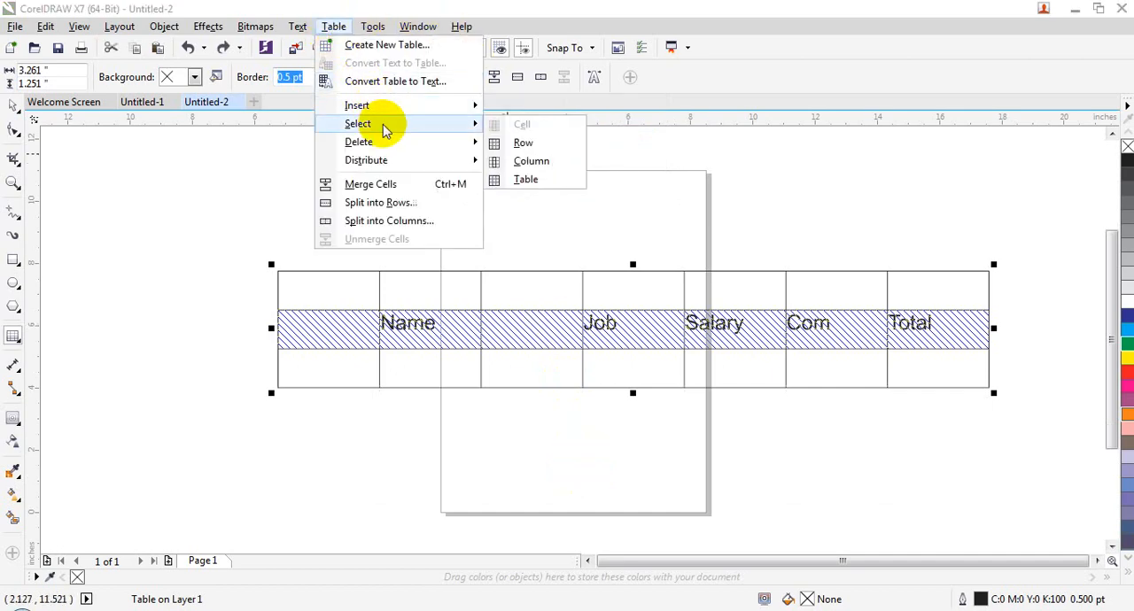
mouse_move(461, 113)
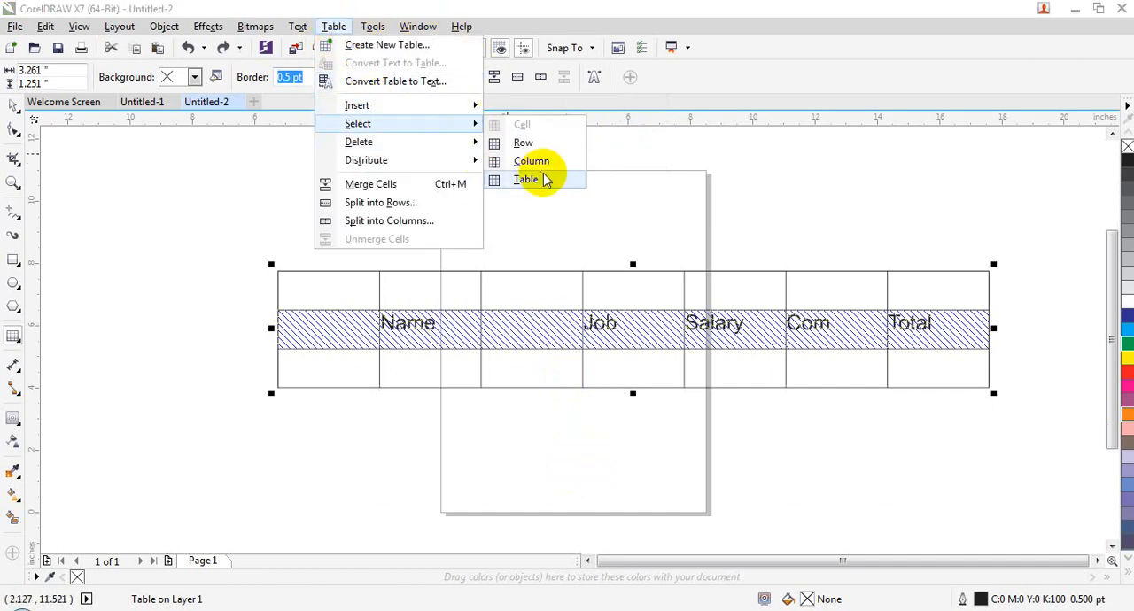
click(369, 325)
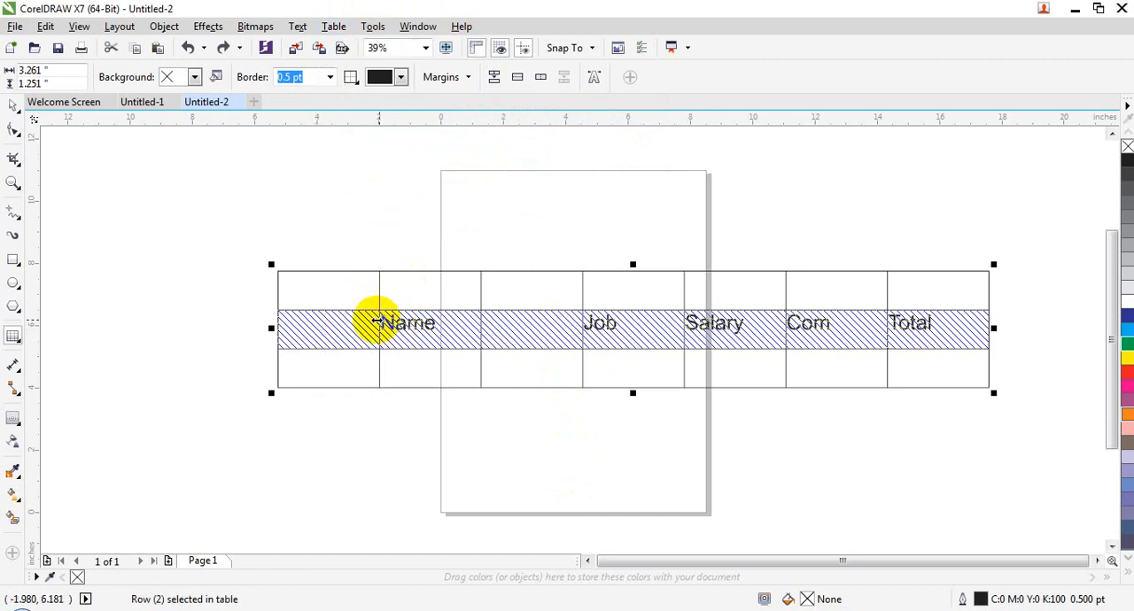
click(364, 357)
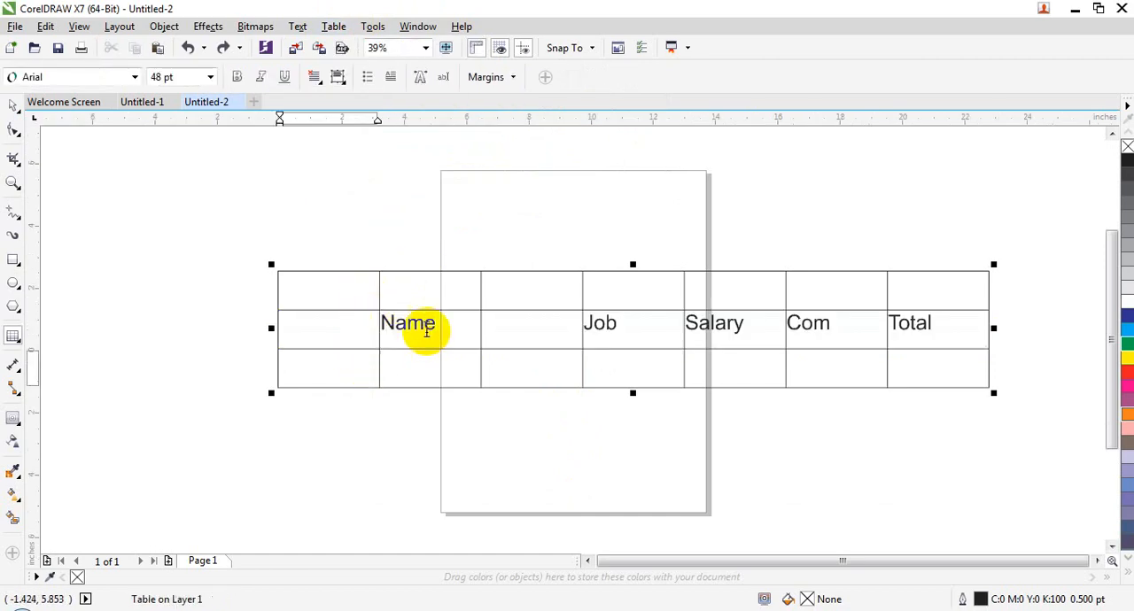
click(475, 328)
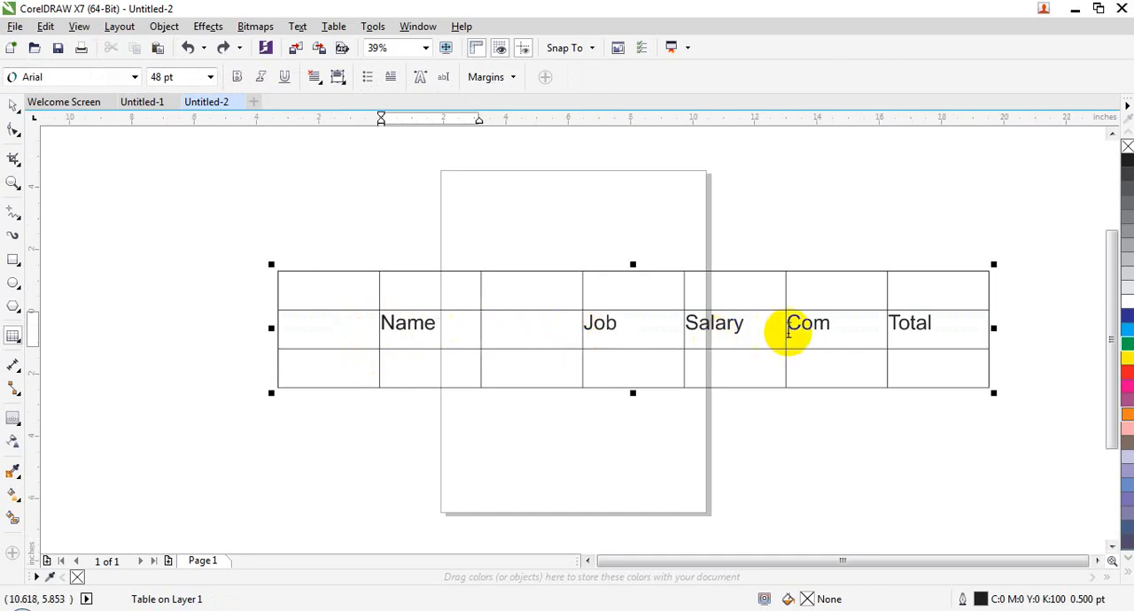
- Try inserting 2 columns to the left of the Com column, and undo the insertion
click(806, 333)
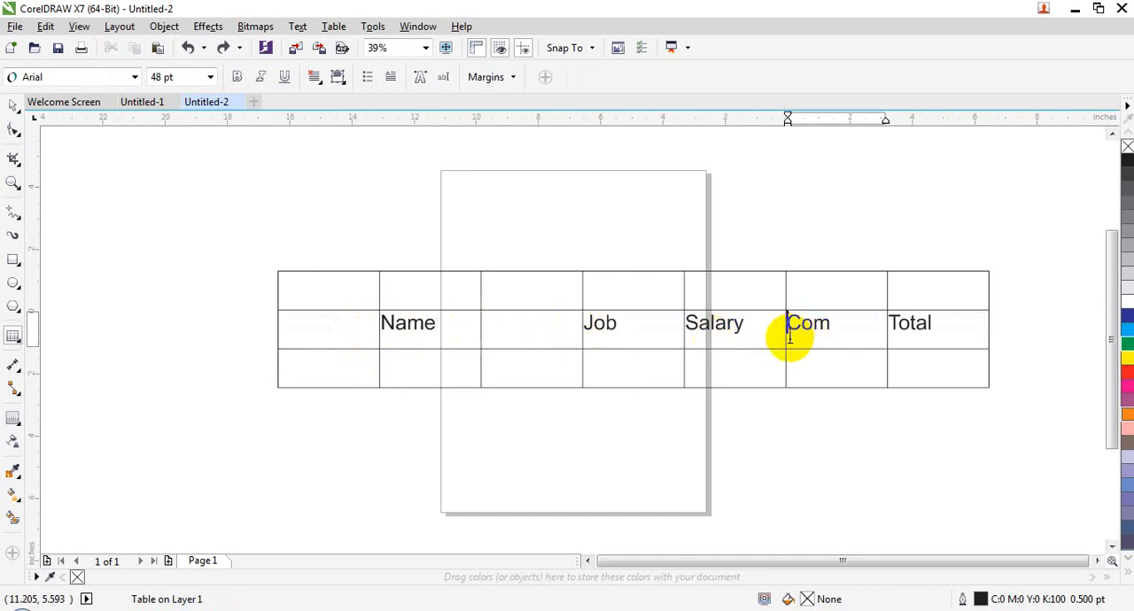
click(335, 27)
mouse_move(384, 118)
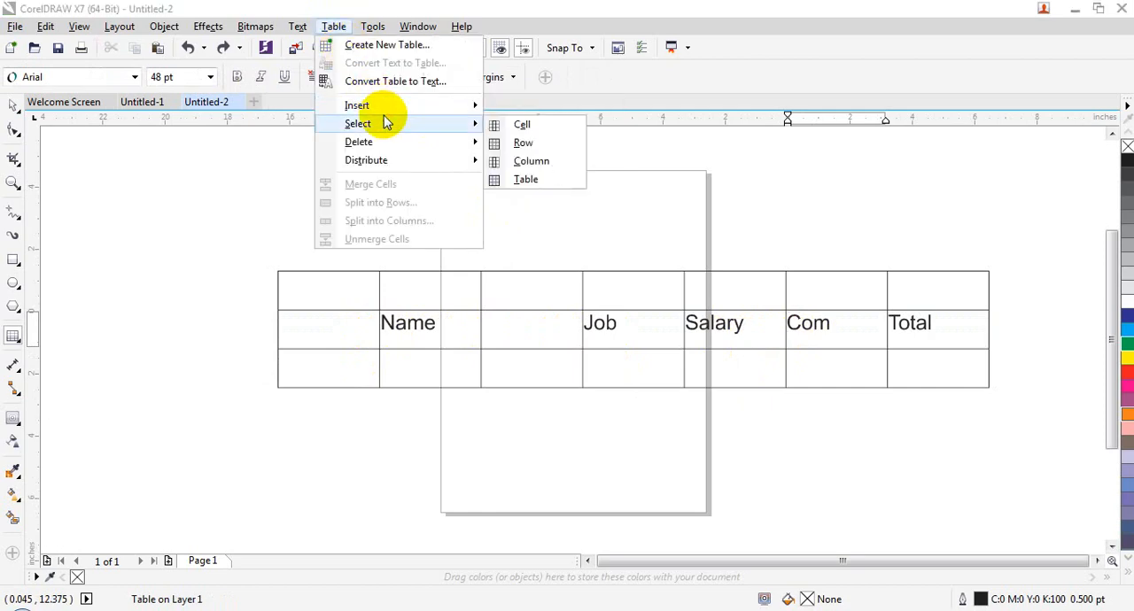
click(532, 163)
click(333, 27)
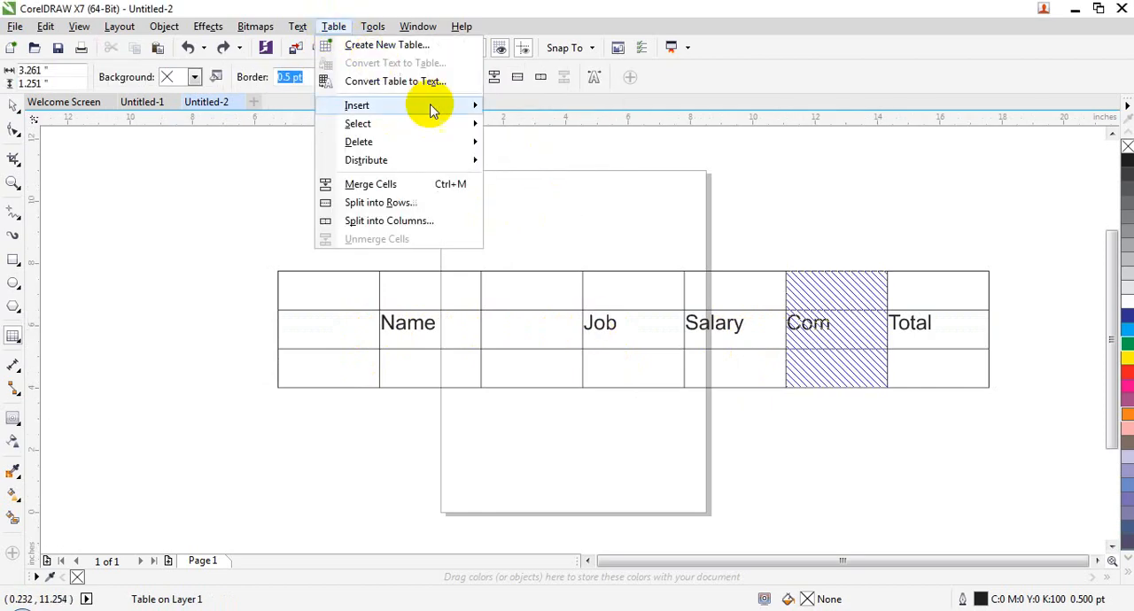
mouse_move(431, 106)
click(554, 205)
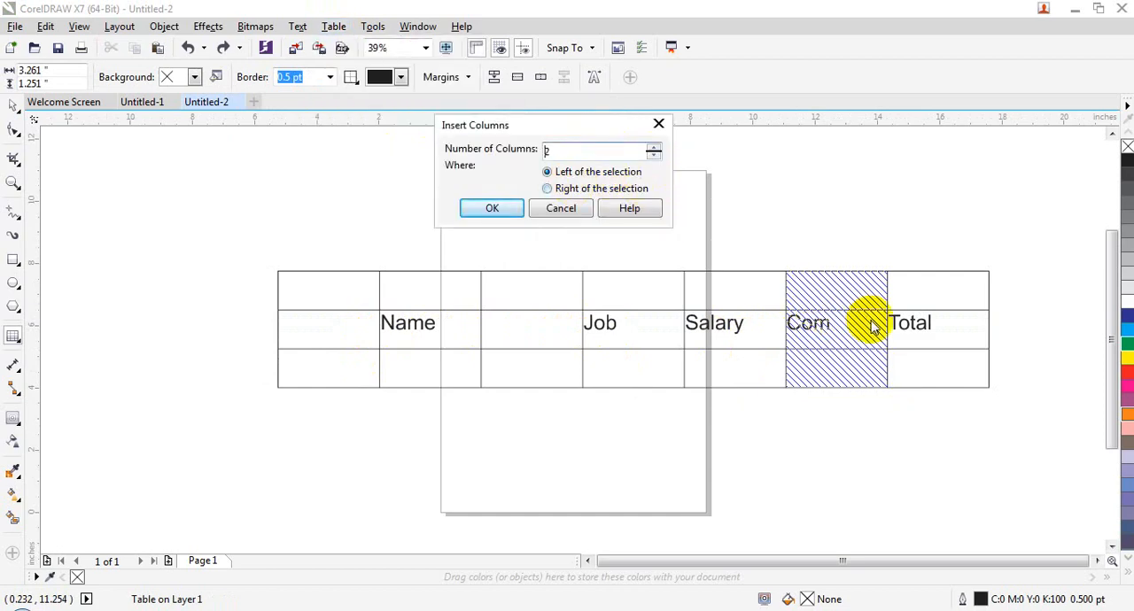
click(489, 208)
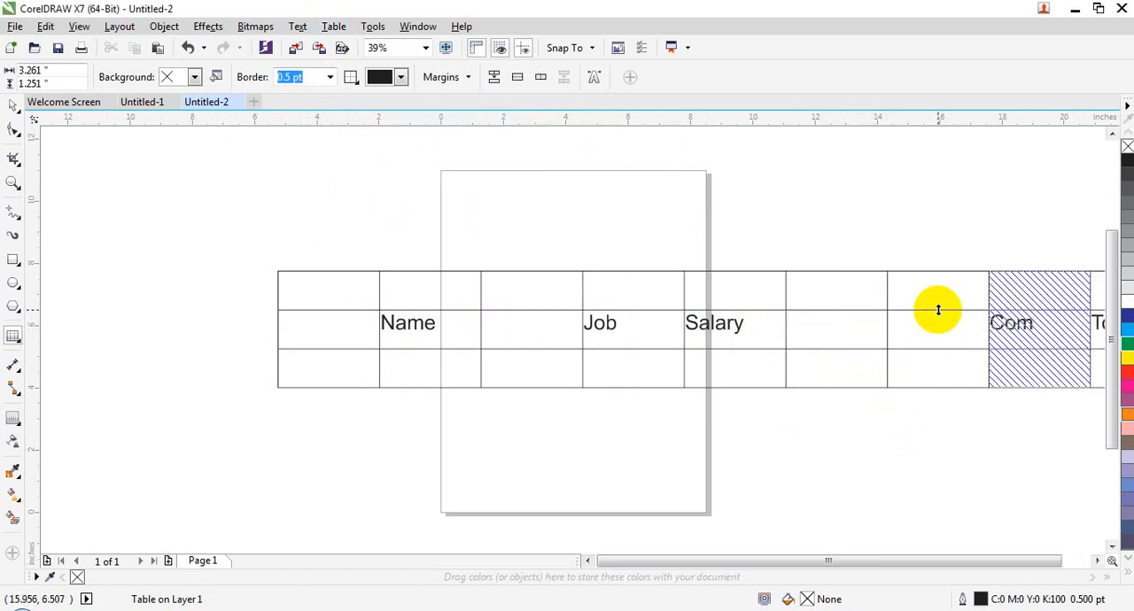
key(ctrl+z)
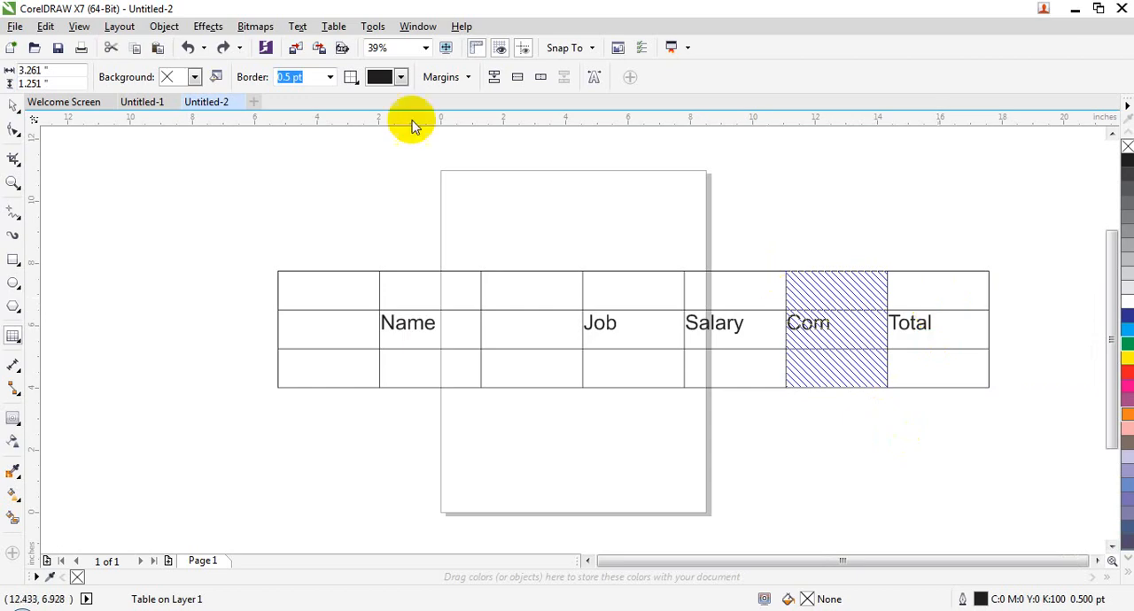
click(333, 26)
mouse_move(409, 124)
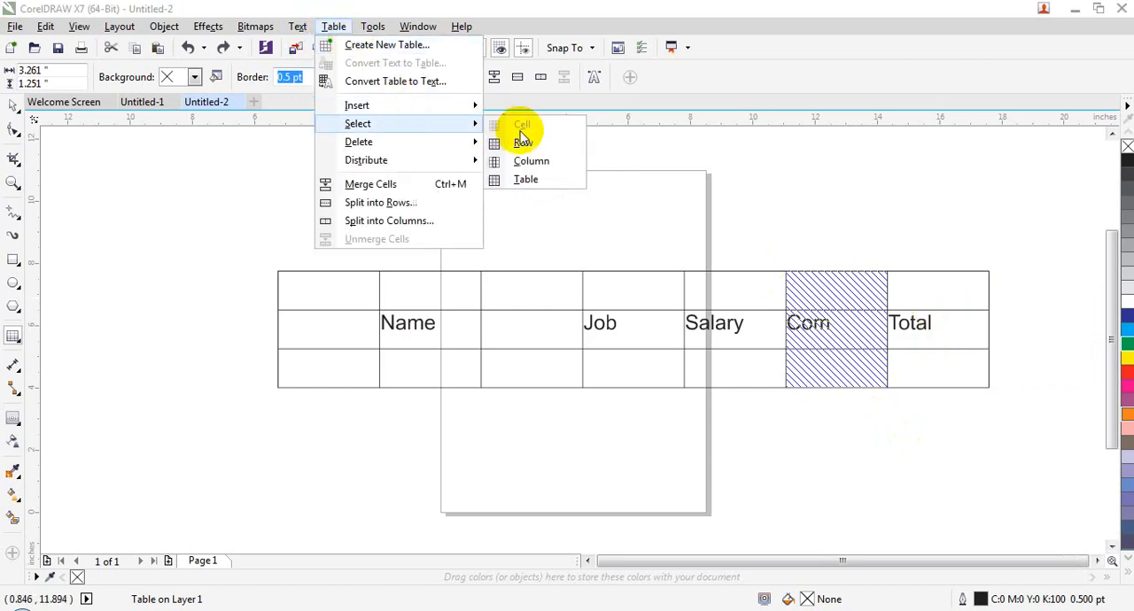
click(531, 160)
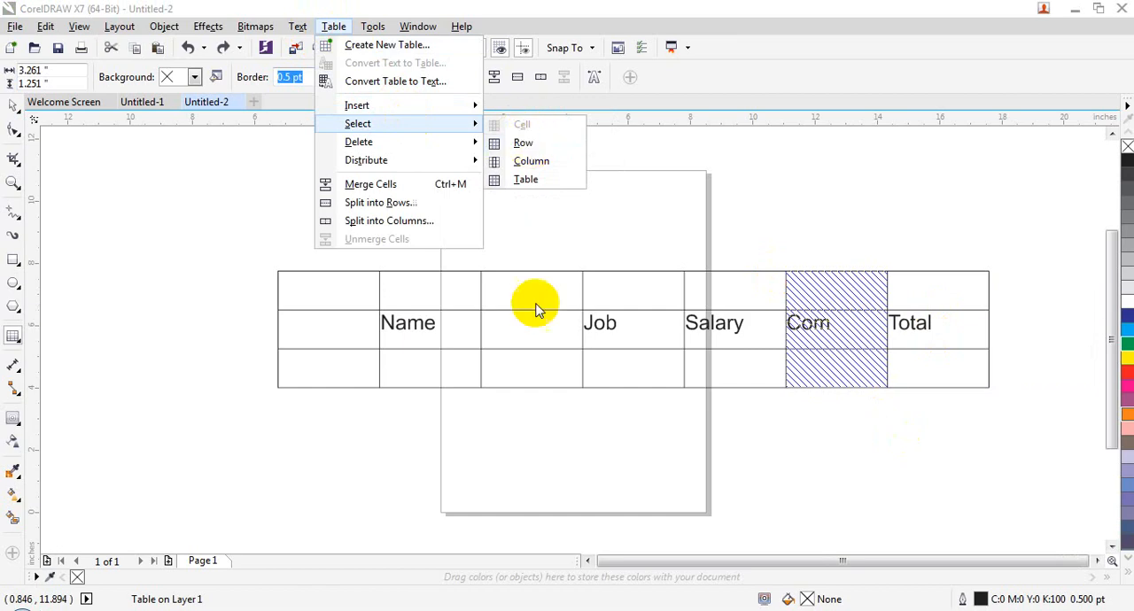
drag(372, 301, 924, 373)
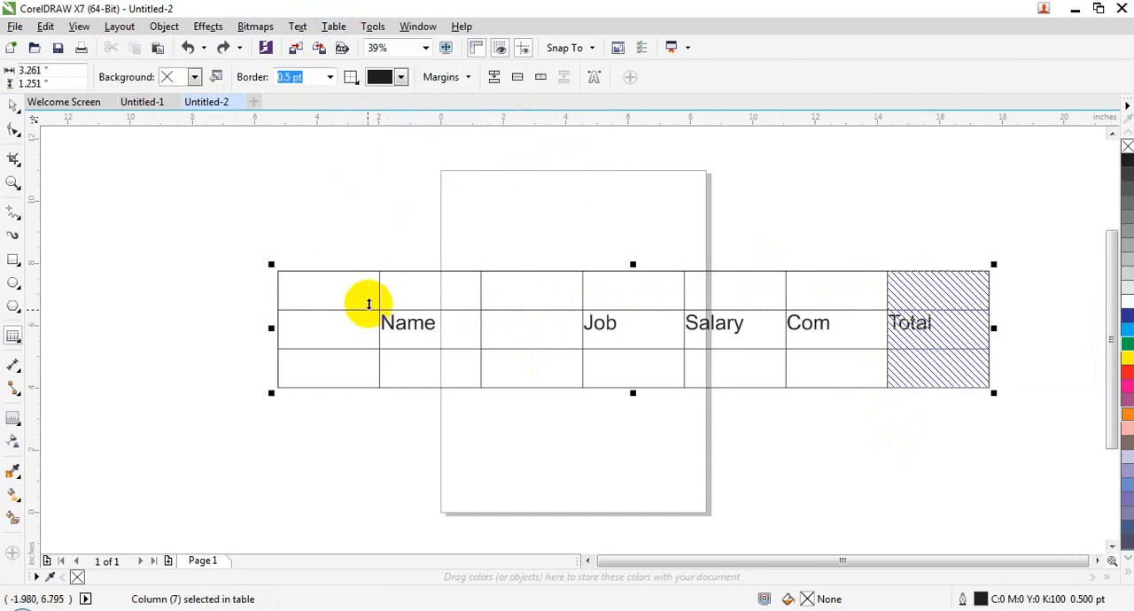
- Select only the empty cell directly before Name and change its border colour to light blue
click(366, 321)
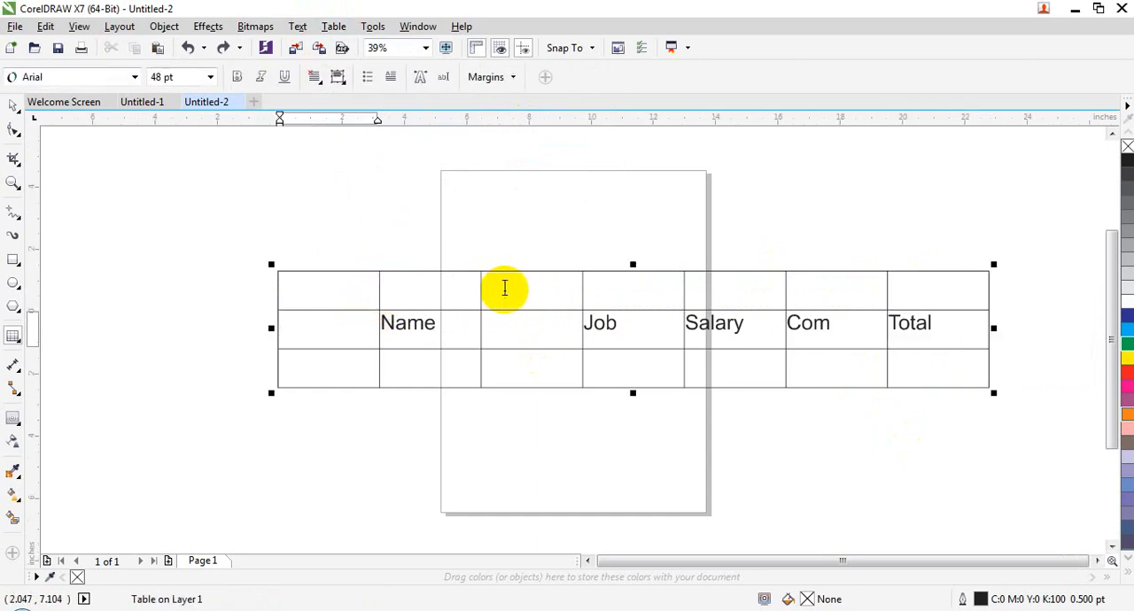
click(331, 26)
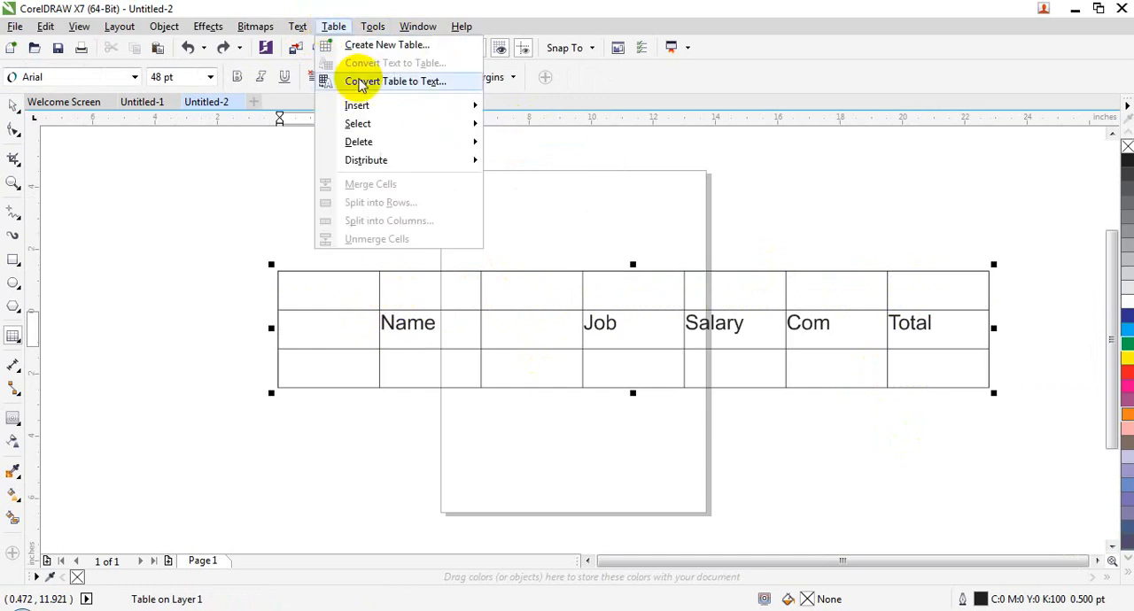
mouse_move(410, 129)
click(522, 125)
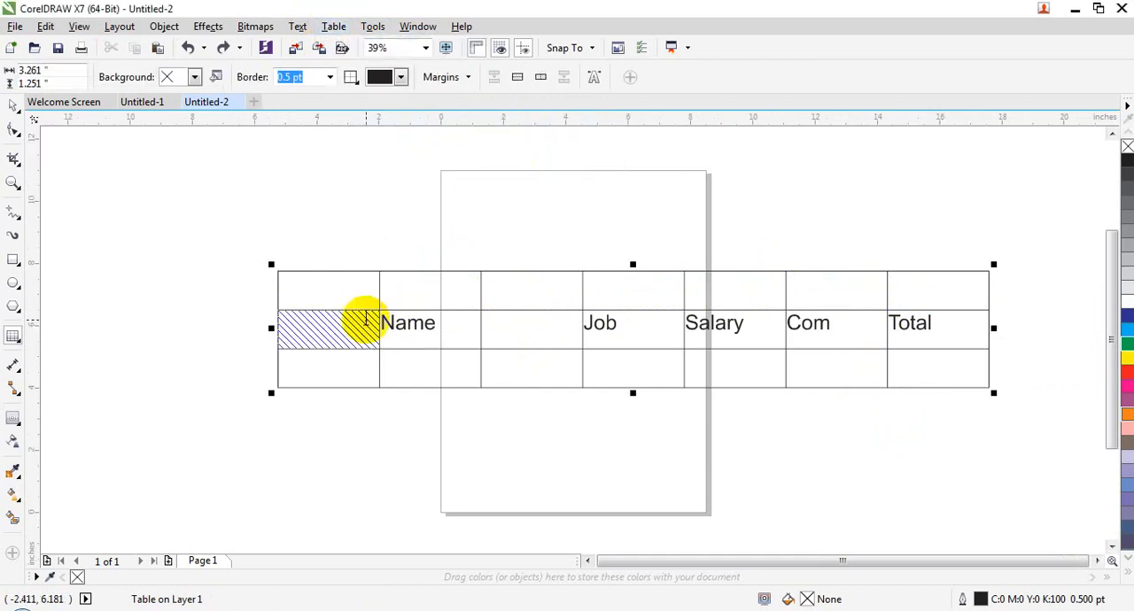
click(401, 77)
click(385, 132)
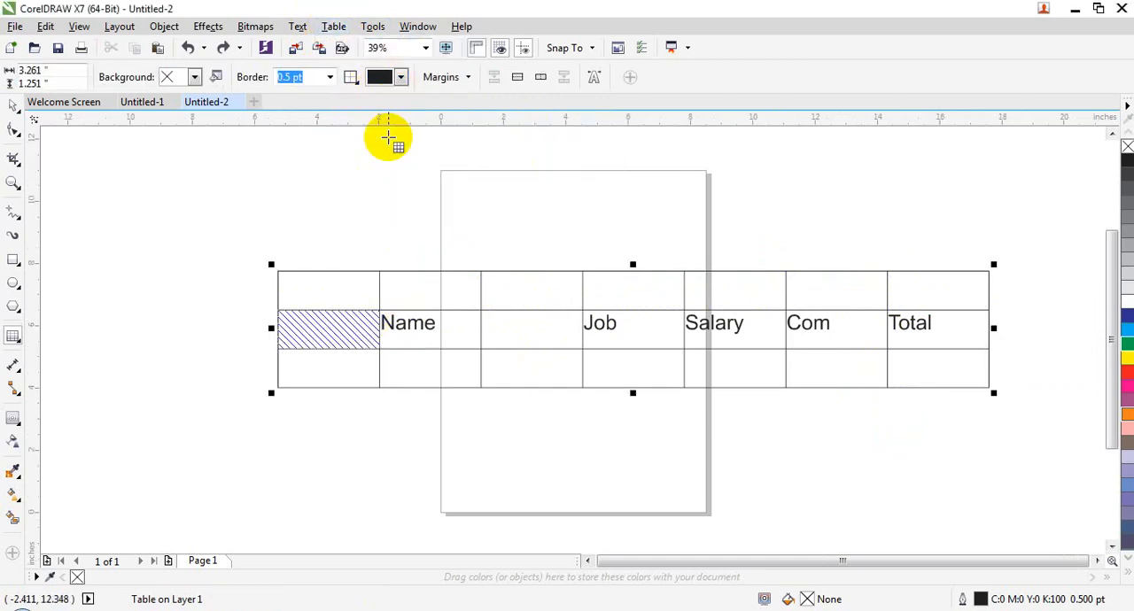
click(347, 320)
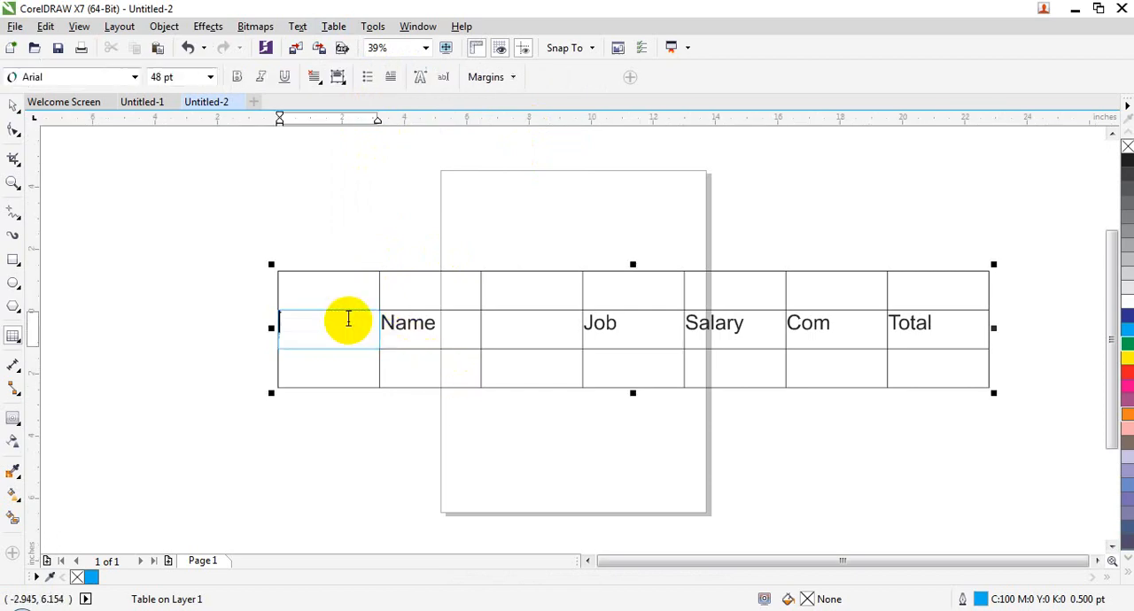
- Select the empty row above the heading row and delete it
click(334, 26)
mouse_move(392, 124)
mouse_move(450, 142)
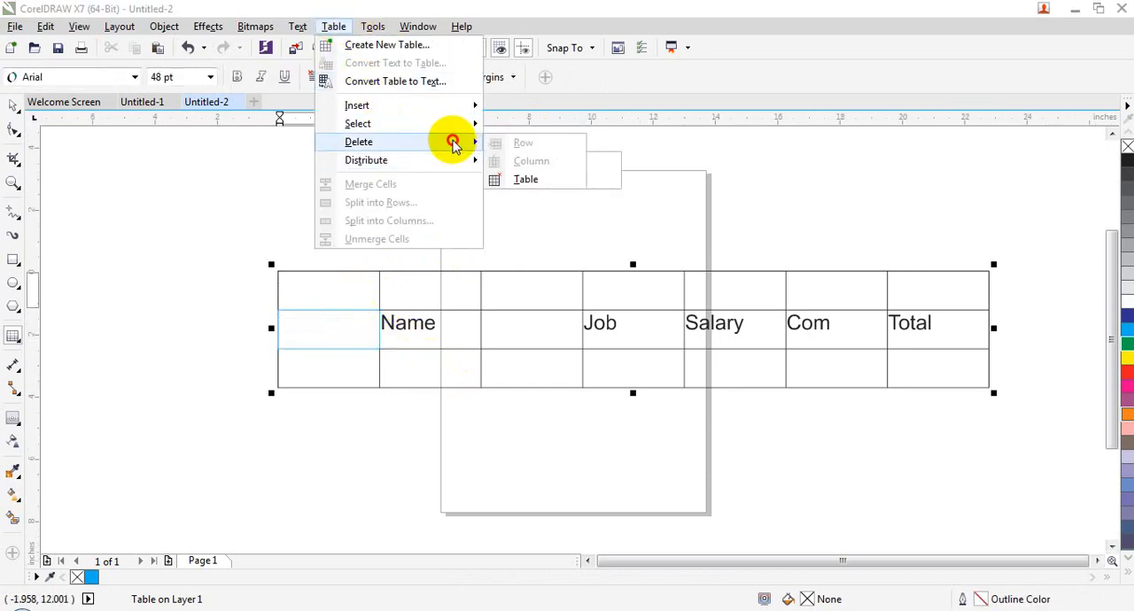
click(499, 321)
click(332, 279)
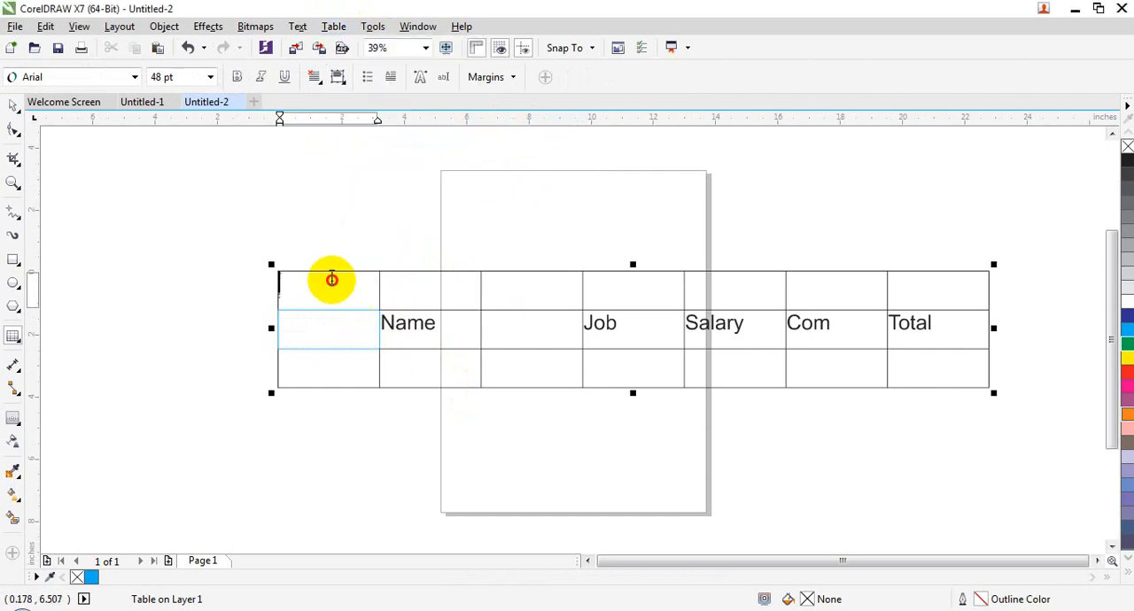
click(334, 26)
mouse_move(425, 132)
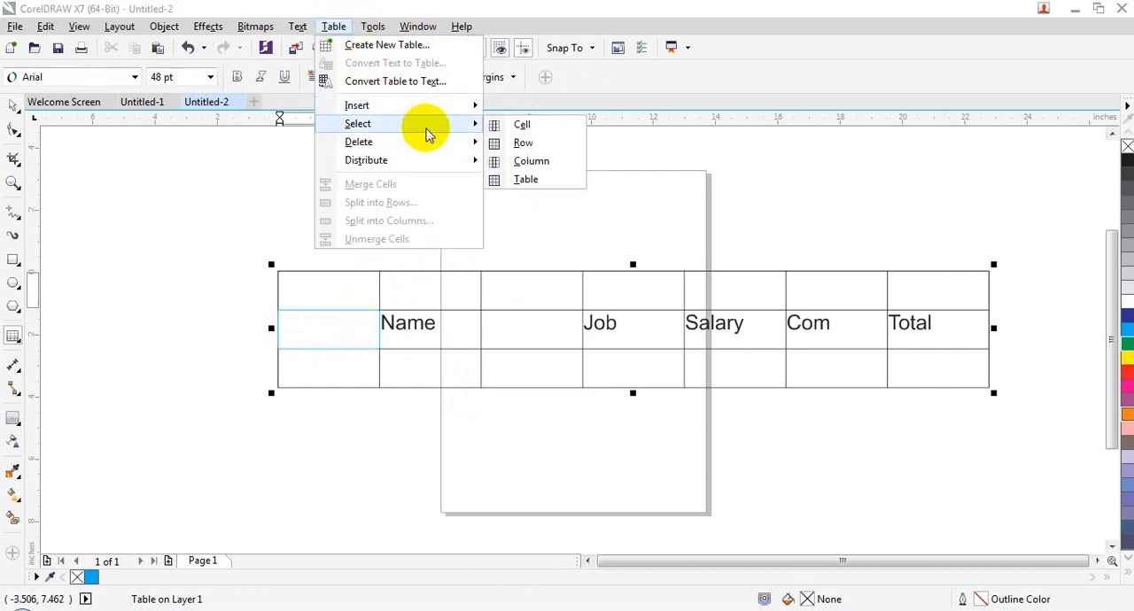
click(499, 142)
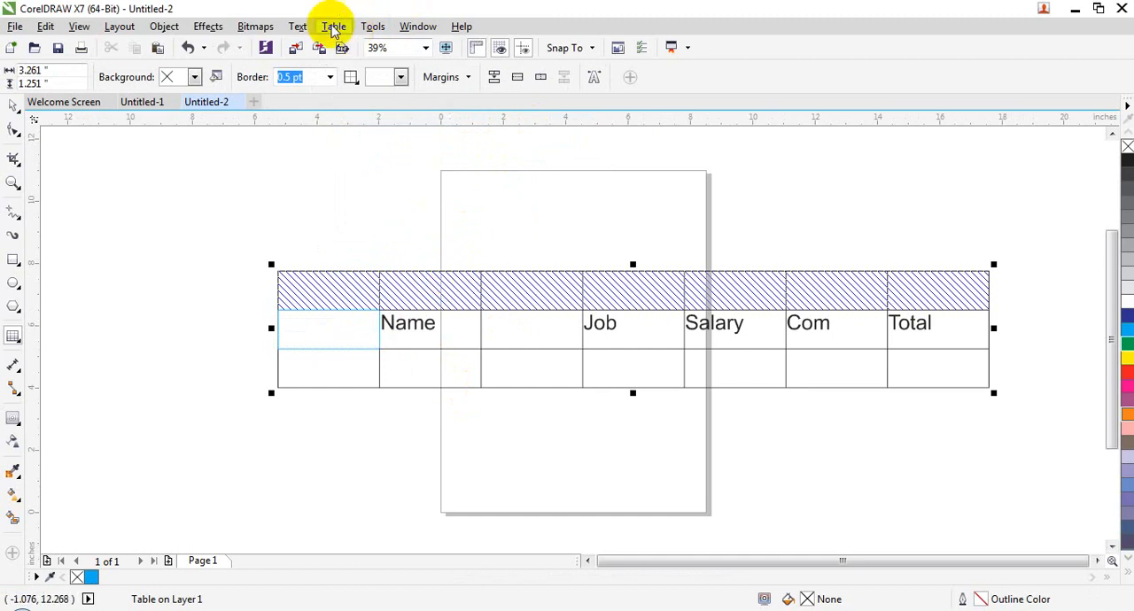
click(334, 25)
click(418, 144)
click(508, 146)
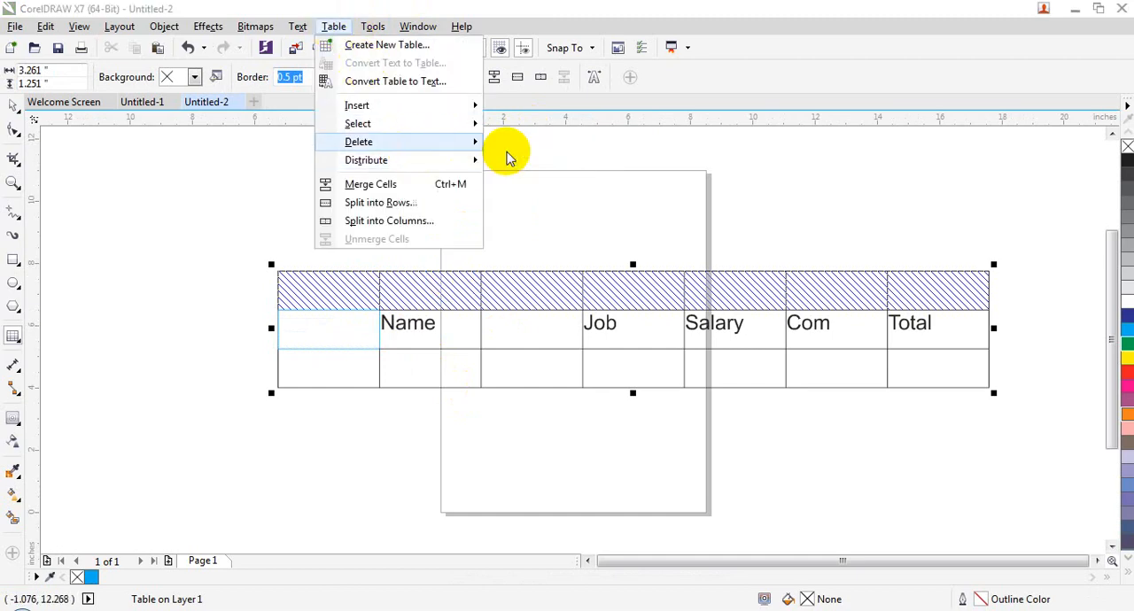
- Select the empty first column before Name and delete it
click(373, 292)
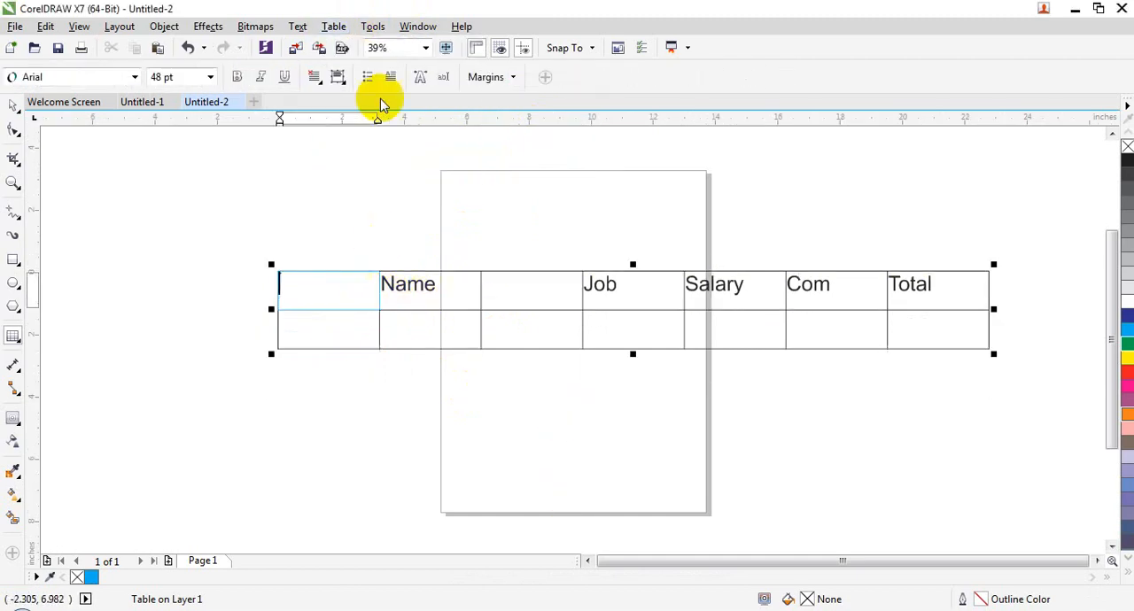
click(334, 26)
click(403, 123)
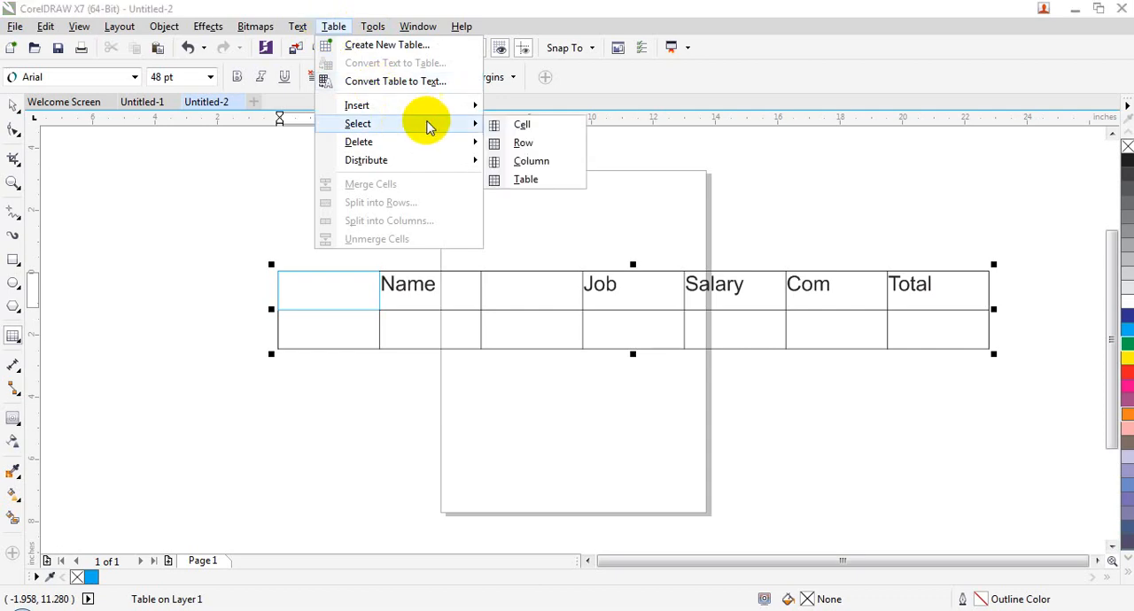
click(540, 159)
click(334, 26)
mouse_move(399, 144)
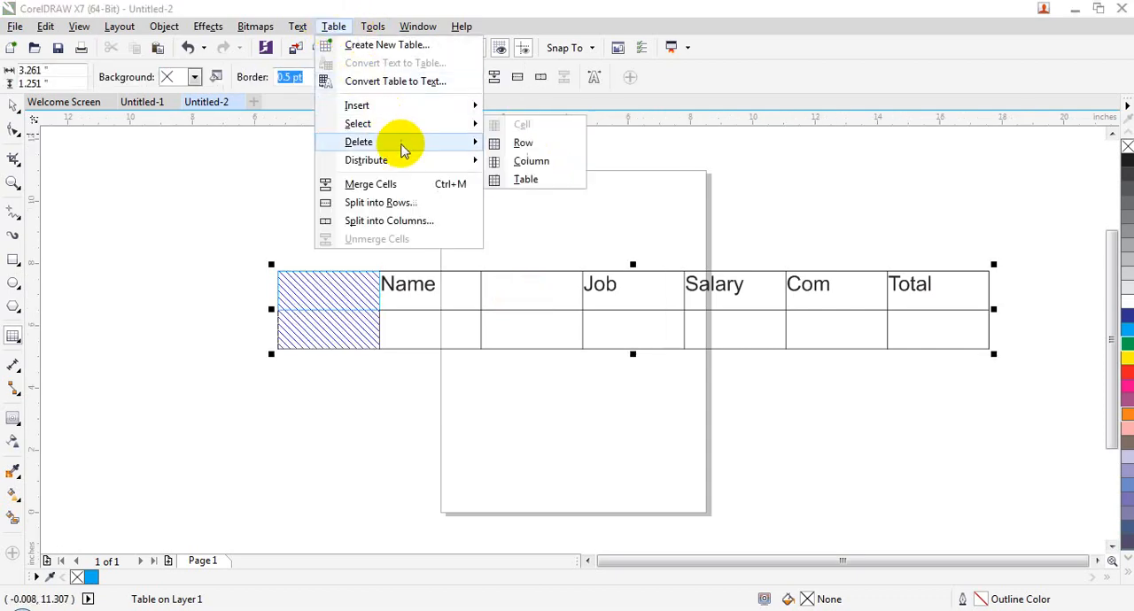
click(531, 161)
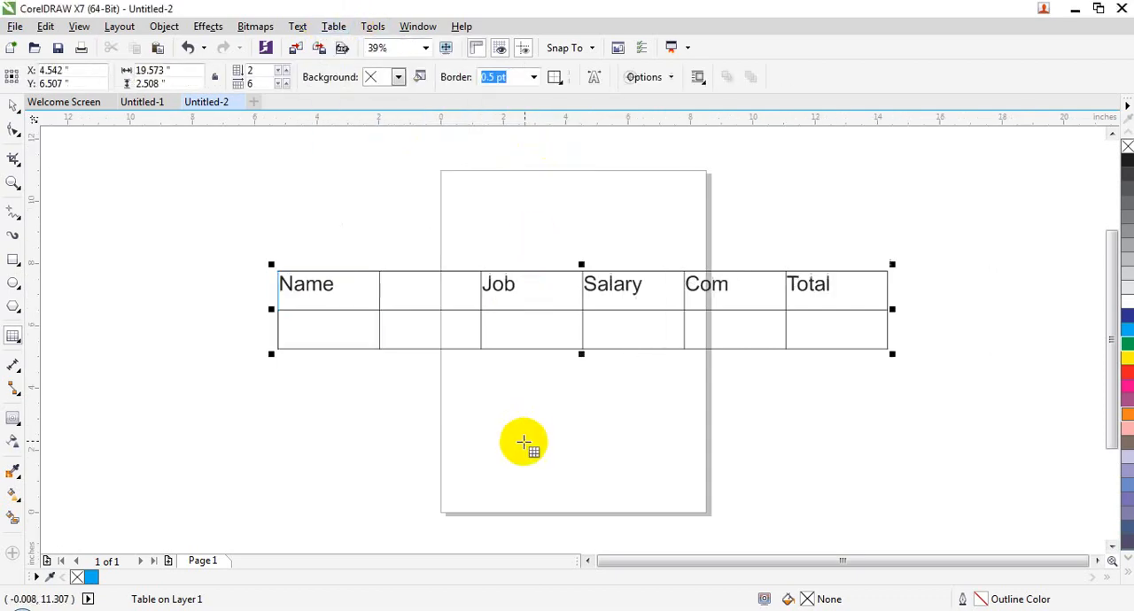
- Delete the entire table from the page
click(334, 26)
mouse_move(425, 122)
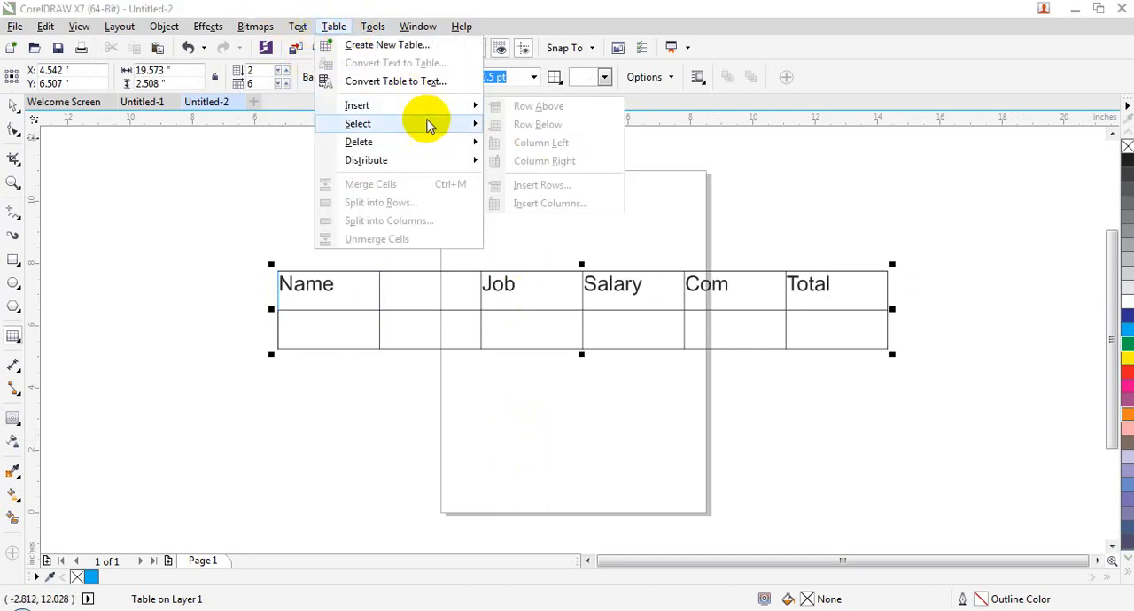
mouse_move(434, 142)
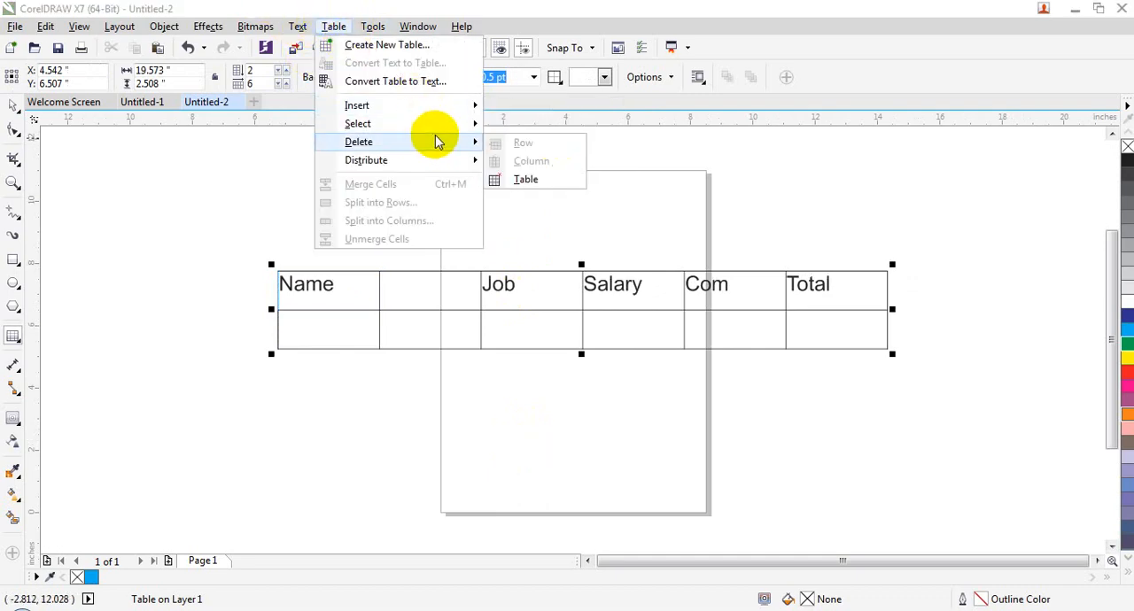
click(547, 186)
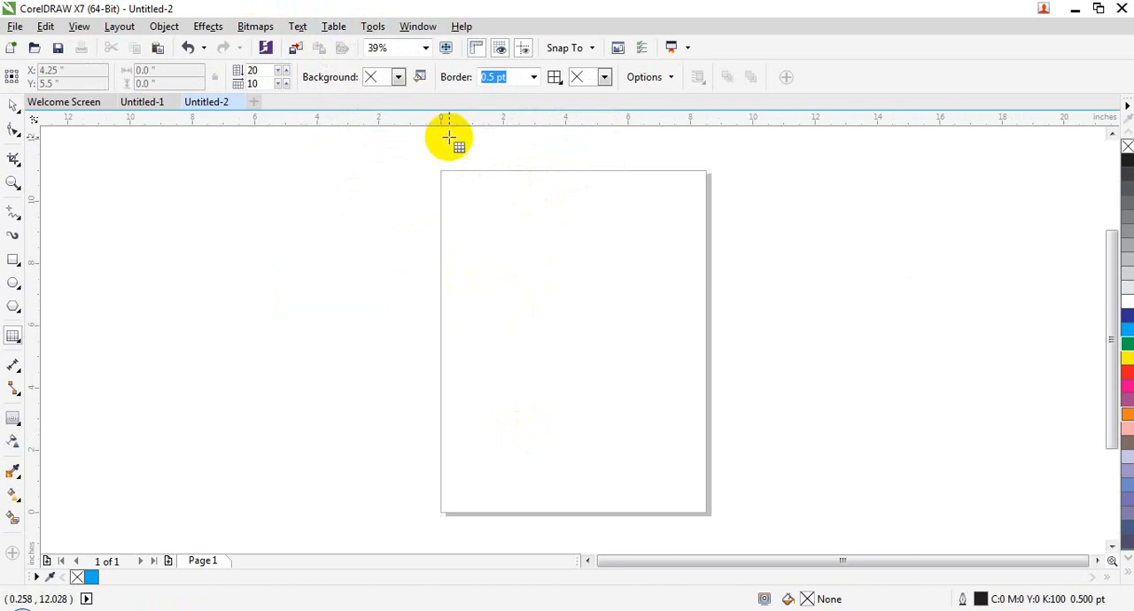
- Create a new table with 5 rows and 5 columns, 4 inches high and 3 inches wide
click(337, 26)
click(381, 44)
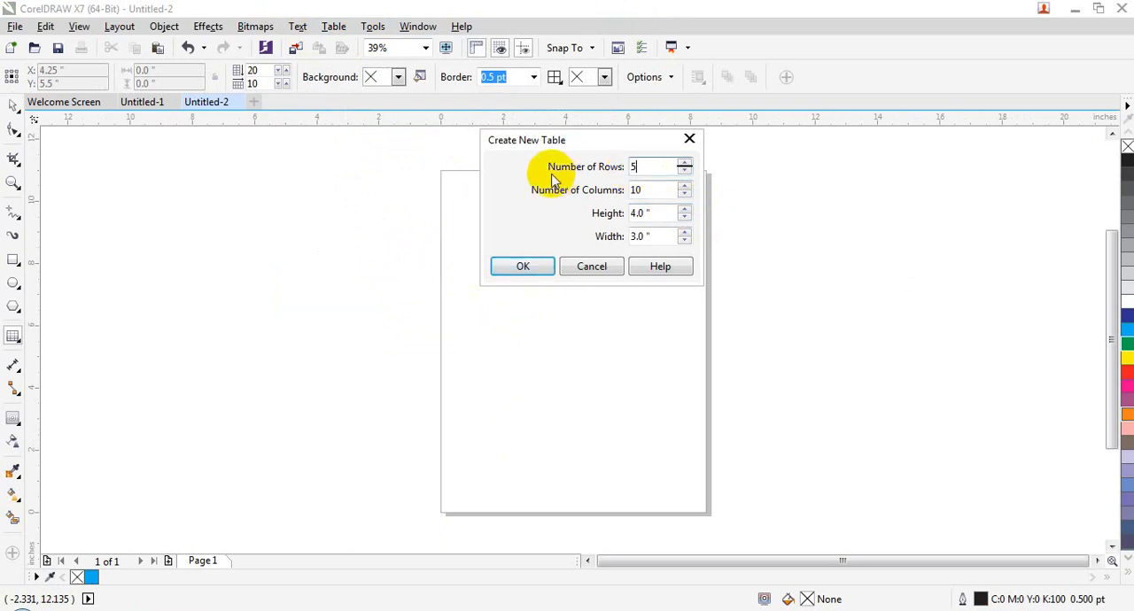
click(508, 265)
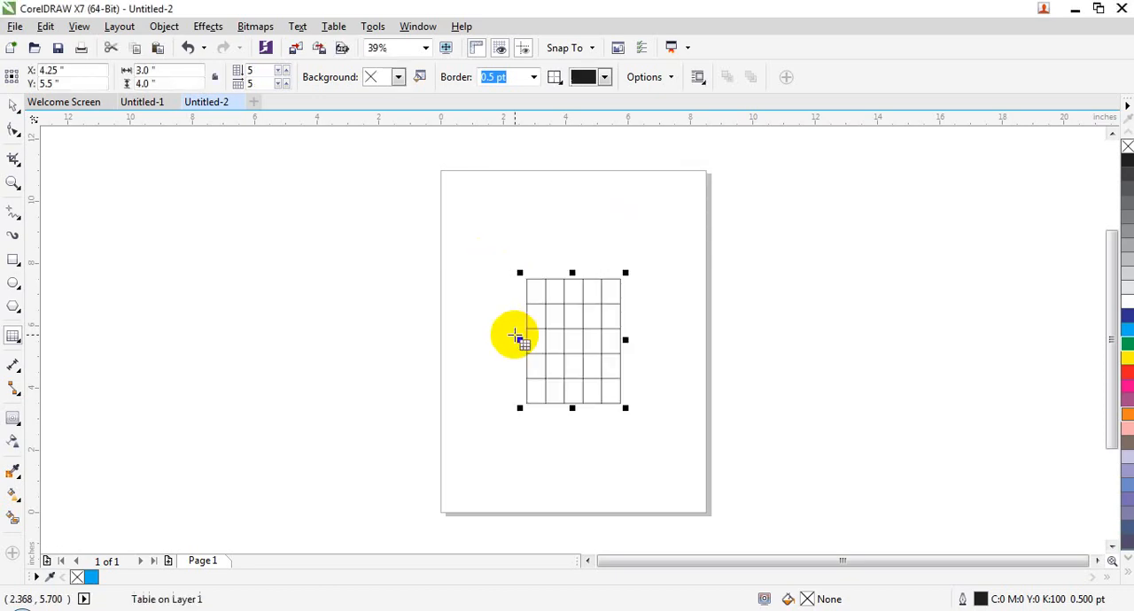
- Enlarge the new table to about 12.5 inches wide and 7.1 inches high, and place the text cursor in its middle column
drag(524, 276, 228, 179)
drag(626, 294, 849, 293)
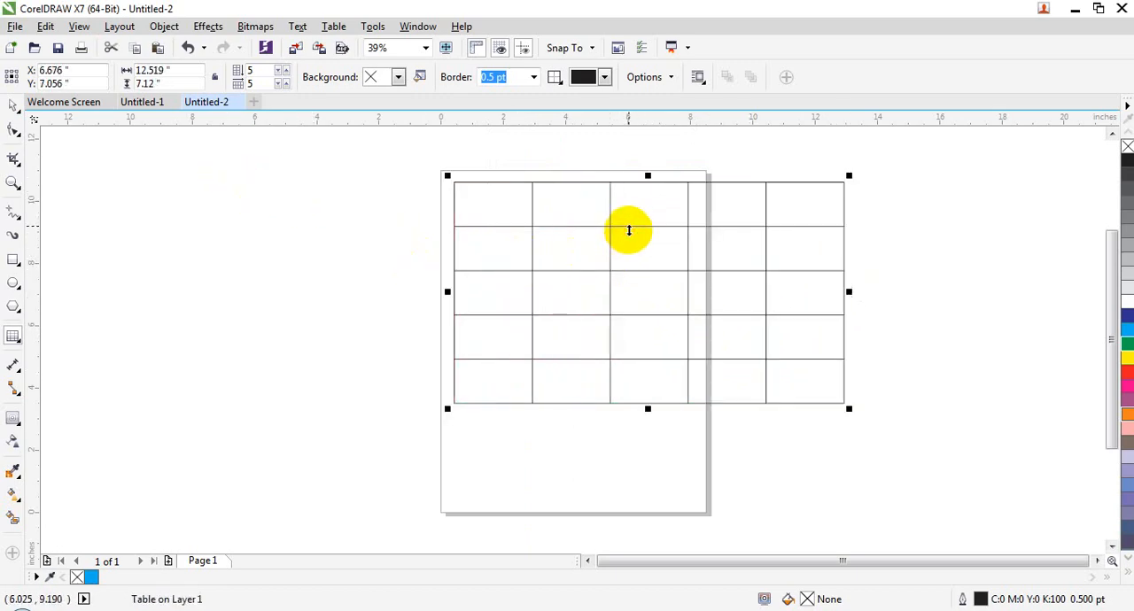
click(635, 230)
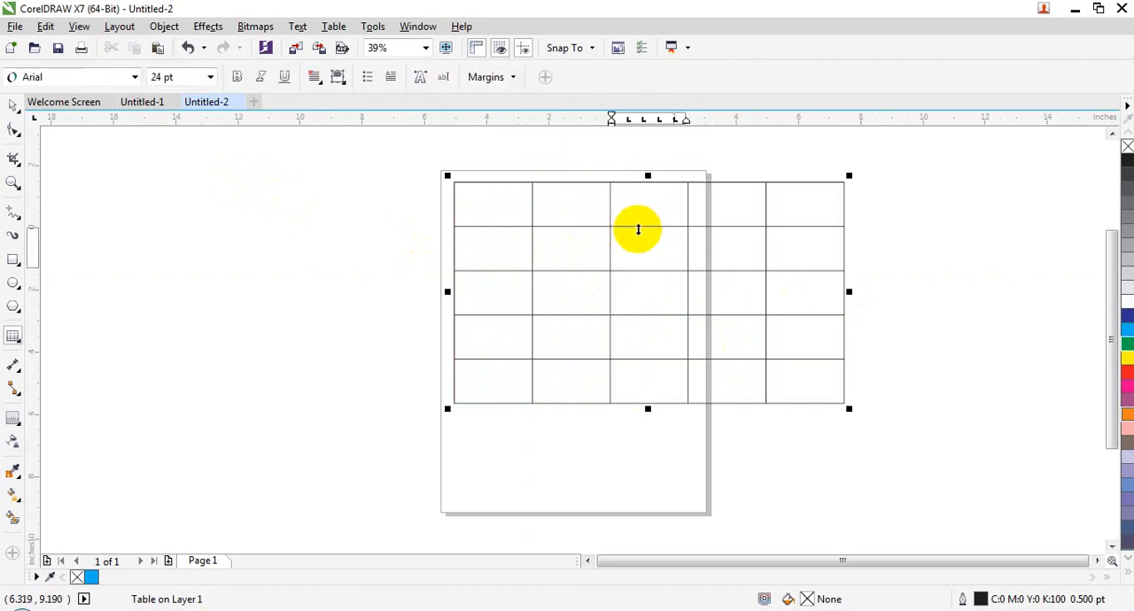
- Move three inner row borders of the table to give its rows uneven heights
drag(637, 228, 638, 253)
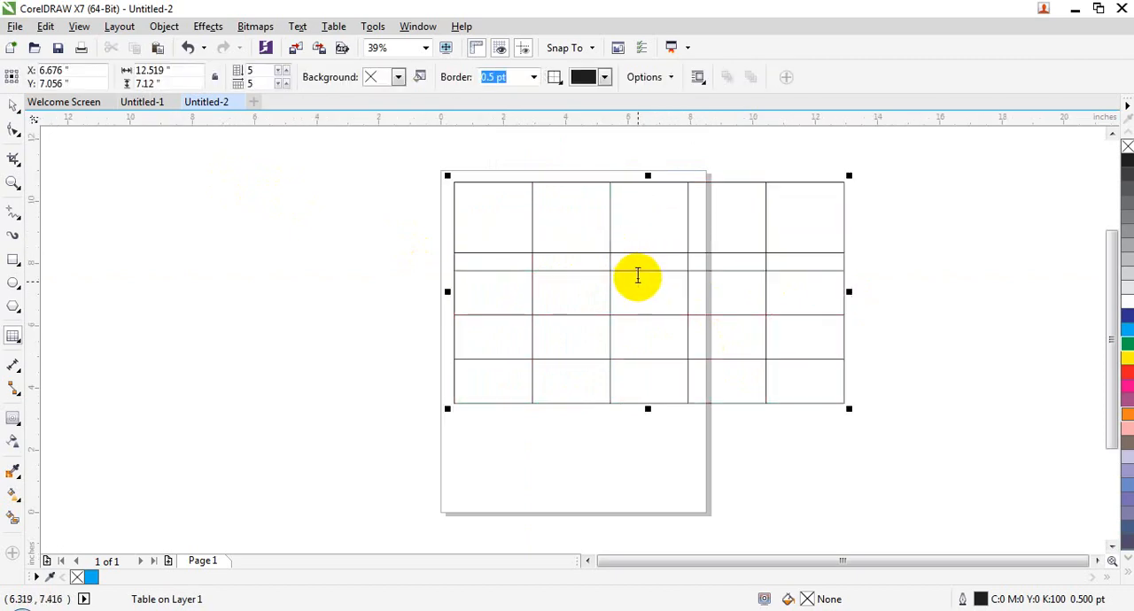
drag(642, 317, 649, 302)
drag(634, 362, 632, 387)
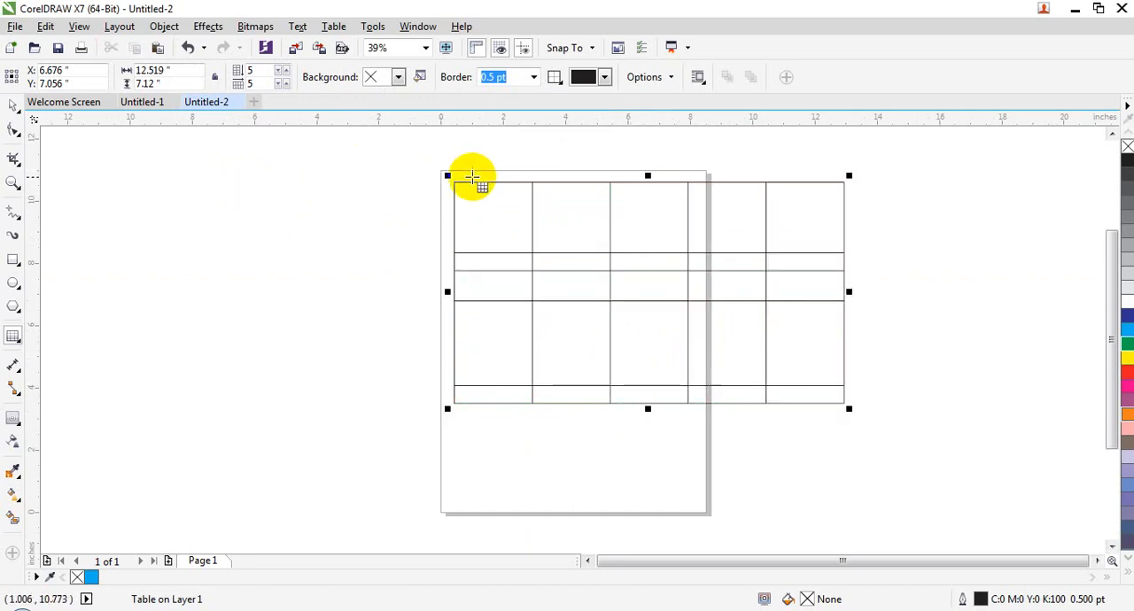
click(16, 107)
click(454, 181)
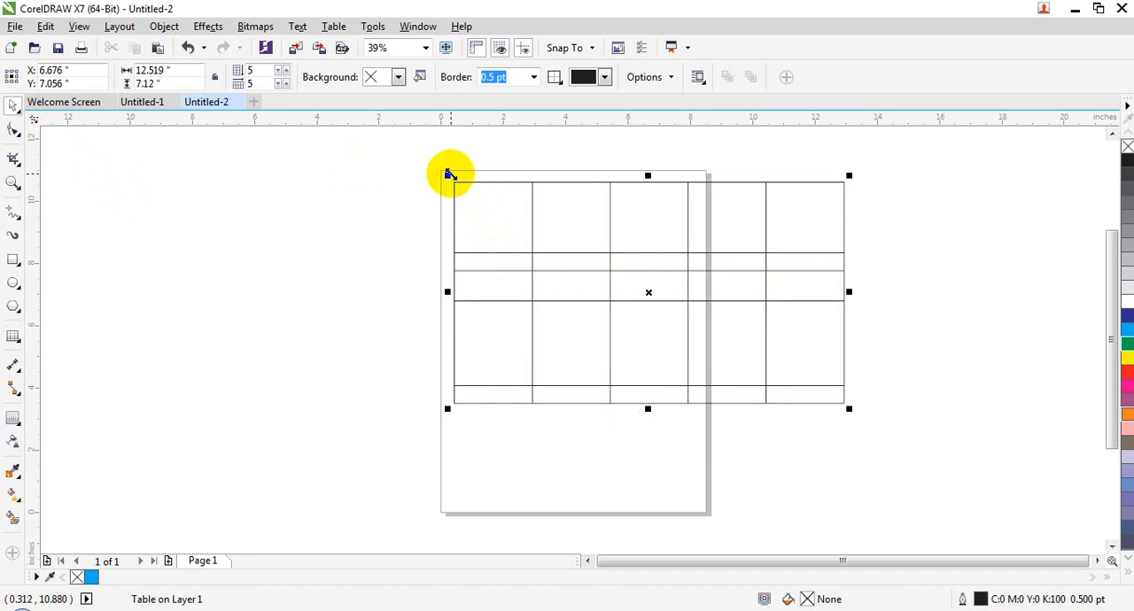
click(335, 25)
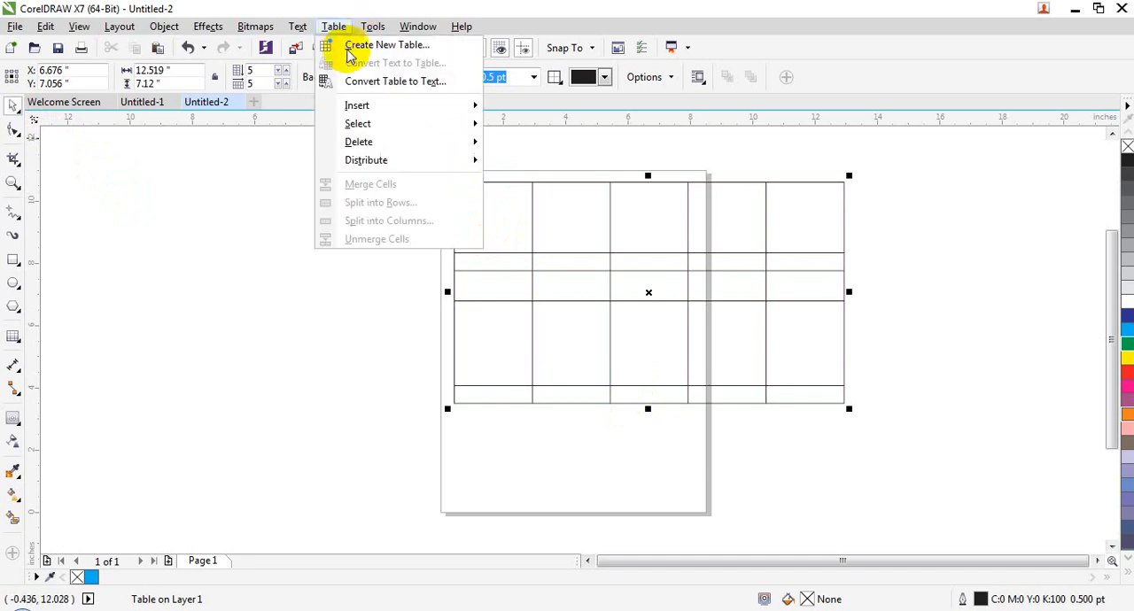
mouse_move(428, 159)
click(583, 236)
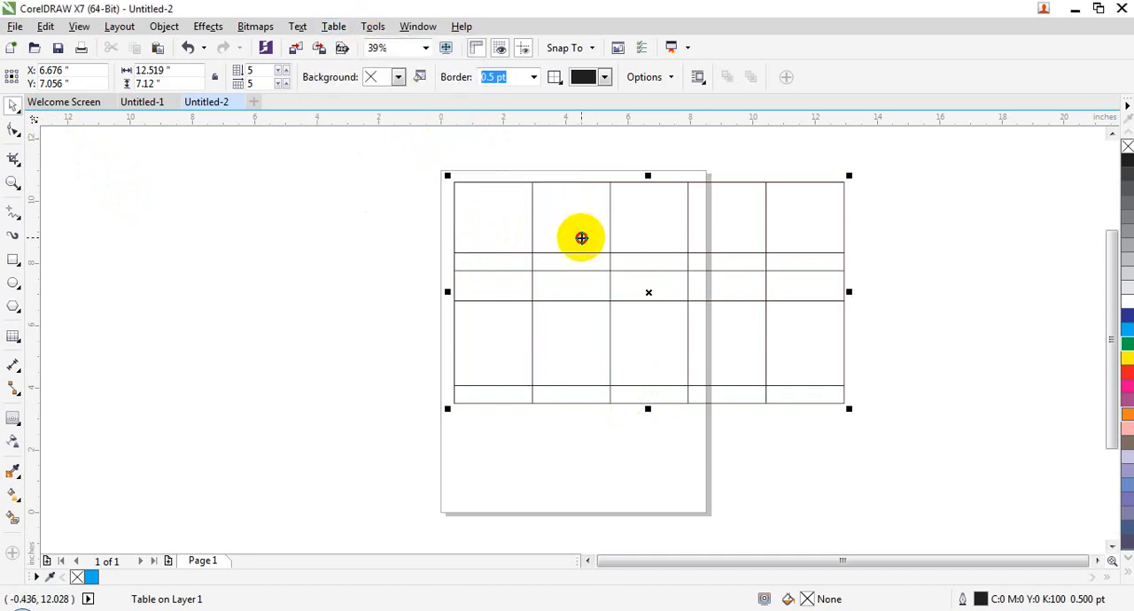
click(335, 25)
mouse_move(380, 122)
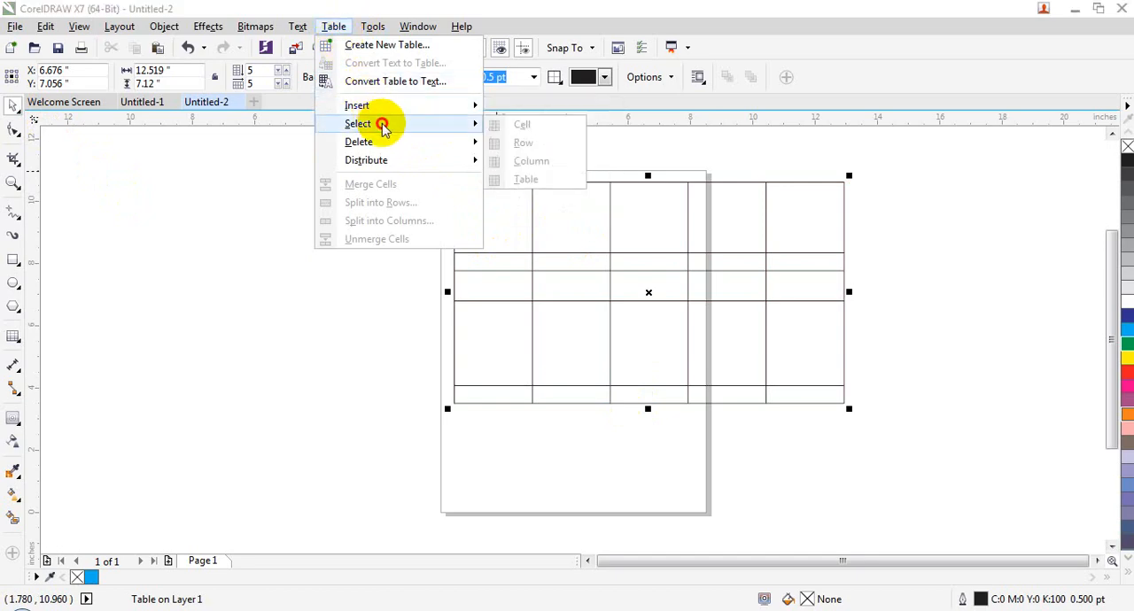
click(544, 183)
- Select all cells of the table and distribute its rows evenly
click(544, 209)
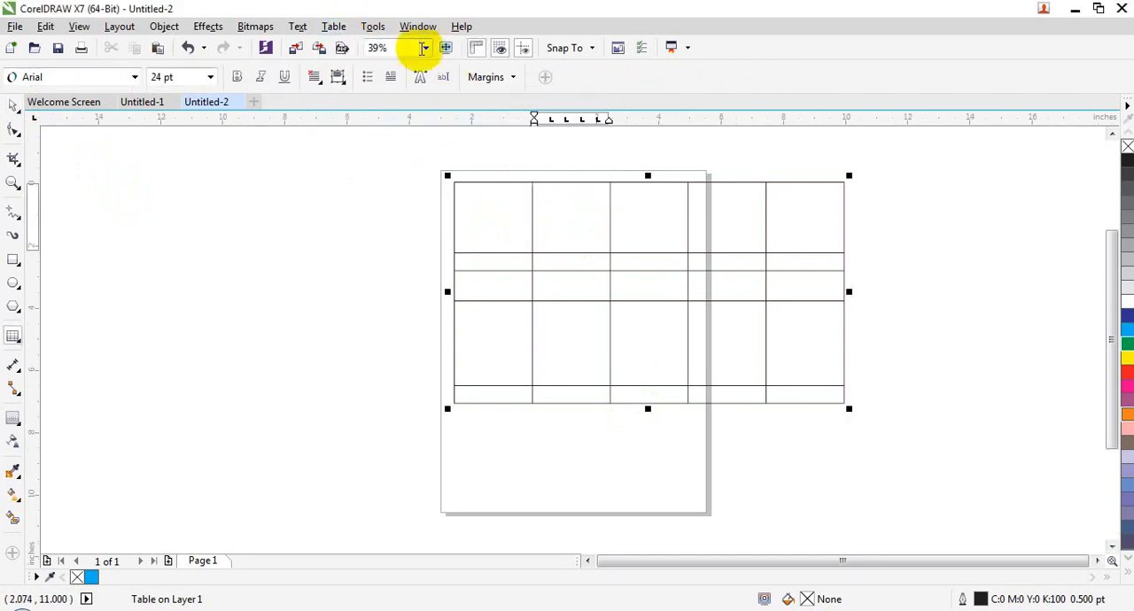
click(340, 25)
mouse_move(405, 127)
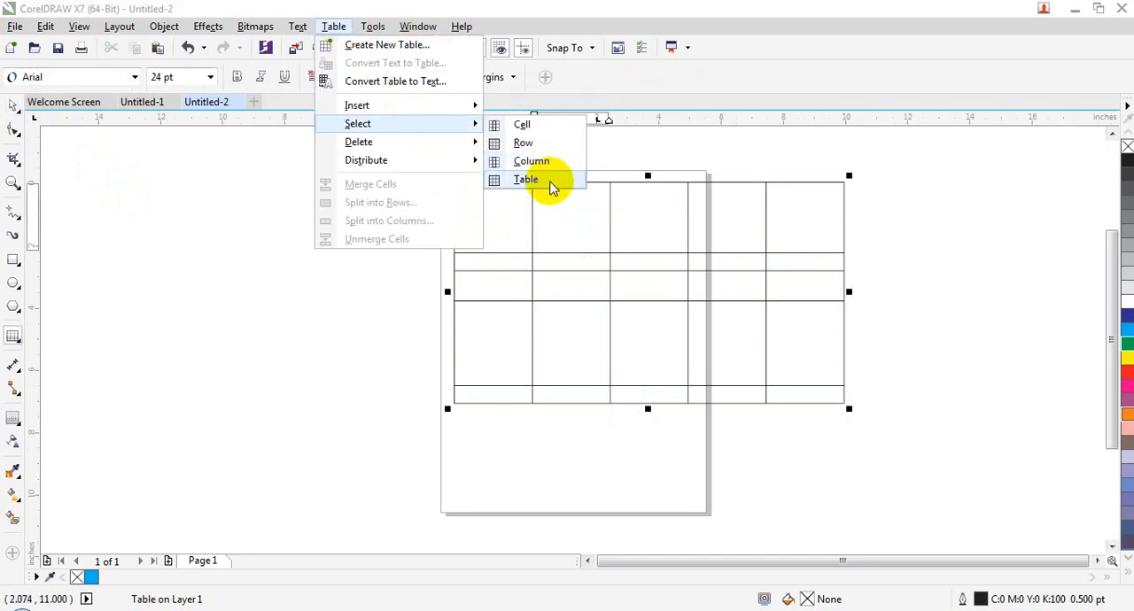
click(551, 182)
click(334, 26)
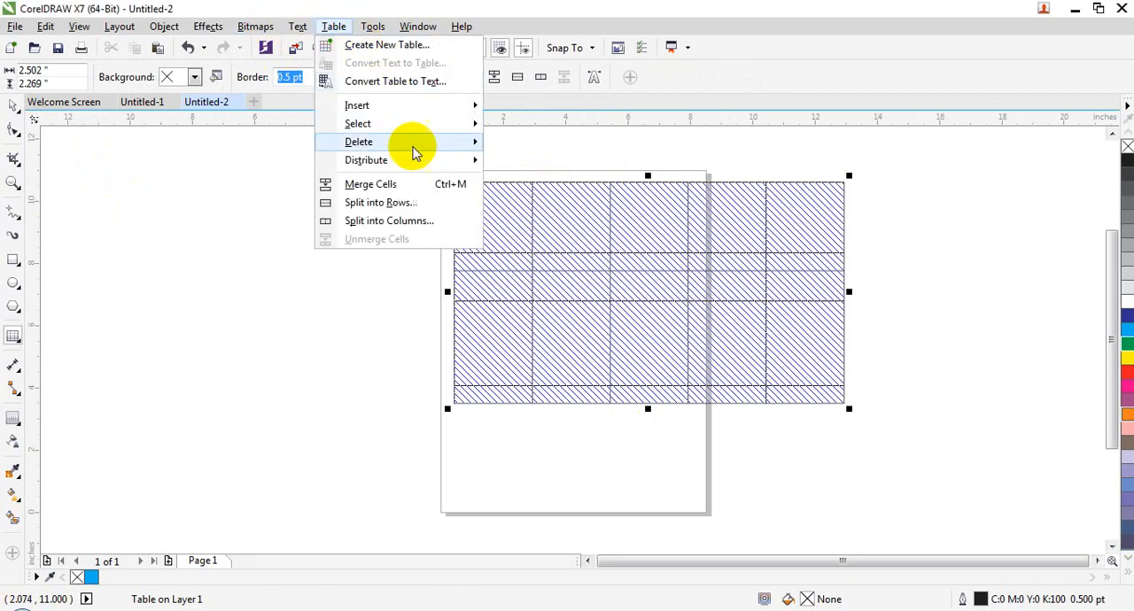
mouse_move(423, 159)
click(540, 164)
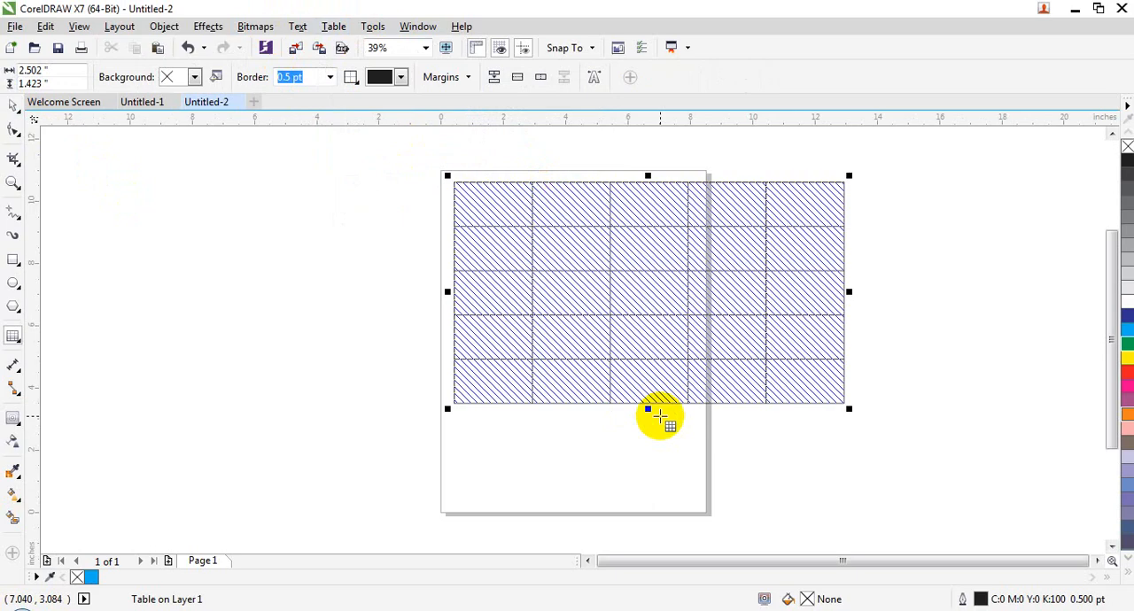
- Select the top two rows of the table and merge their cells into one
click(299, 26)
click(335, 25)
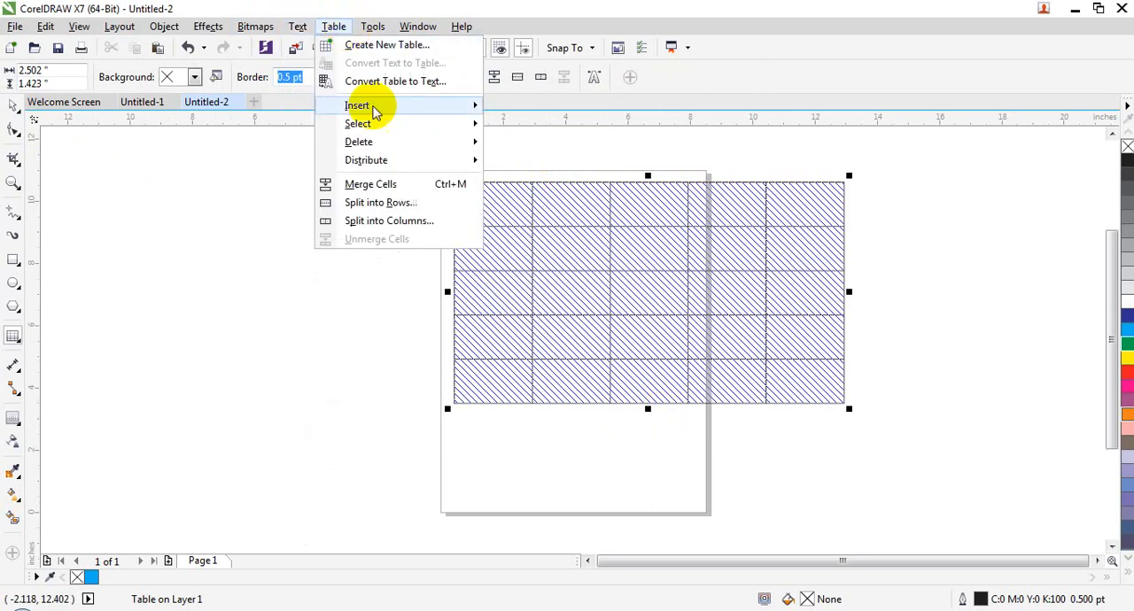
mouse_move(399, 160)
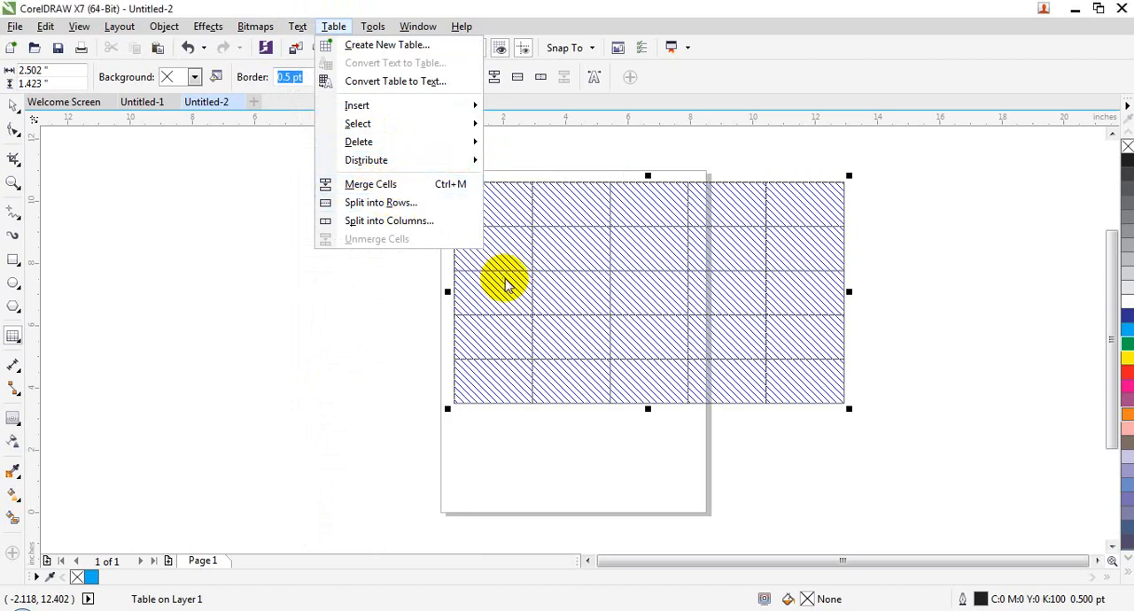
click(505, 220)
mouse_move(505, 217)
mouse_down()
mouse_move(509, 205)
mouse_move(818, 255)
mouse_up()
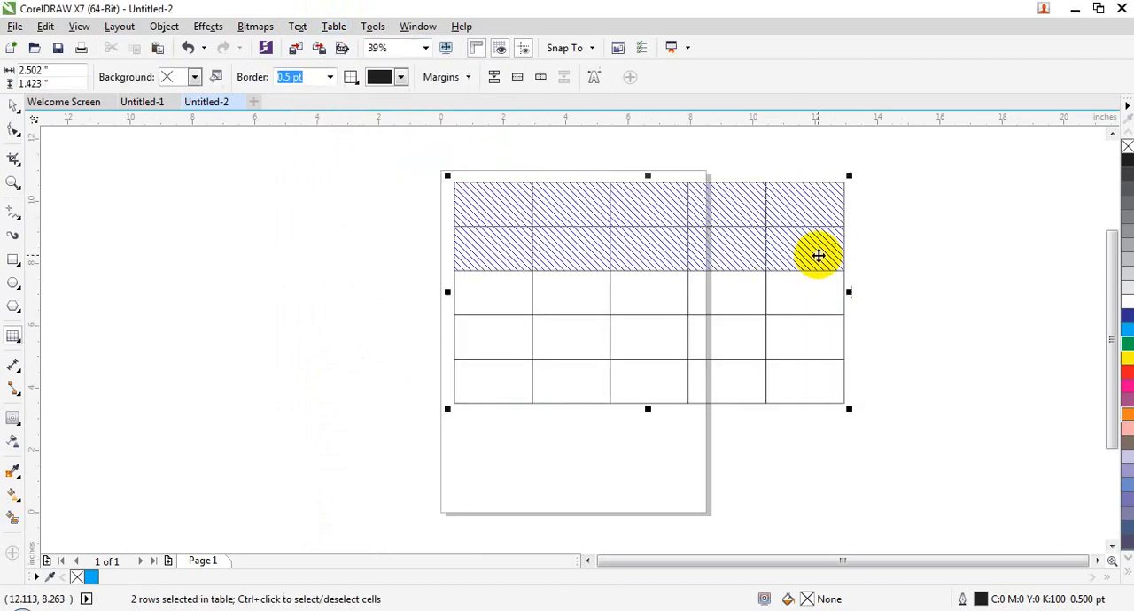
click(333, 28)
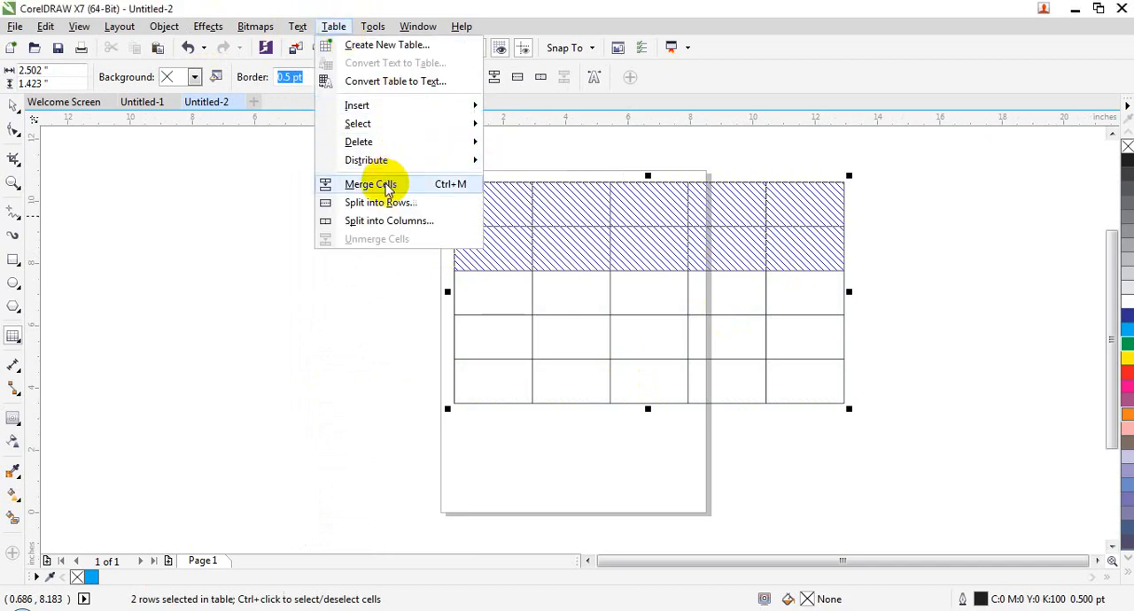
click(387, 187)
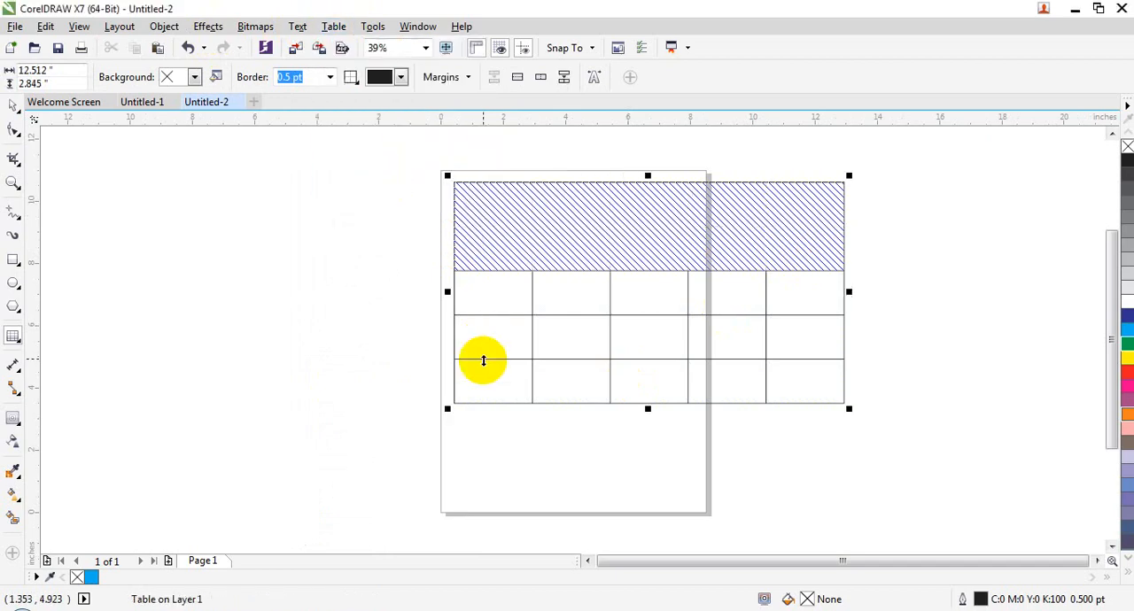
click(328, 29)
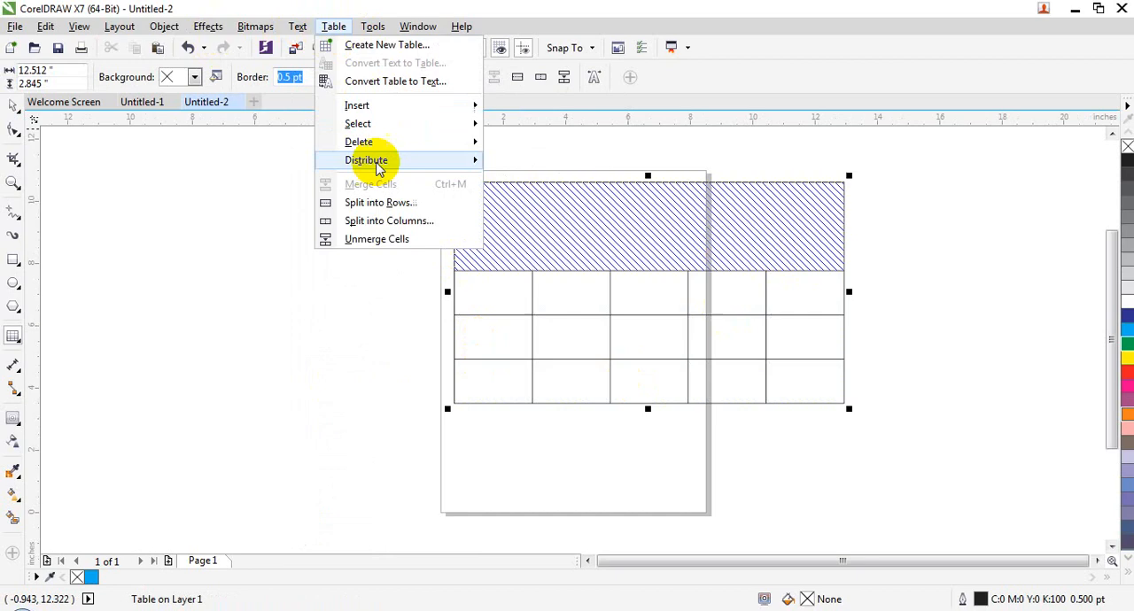
click(426, 207)
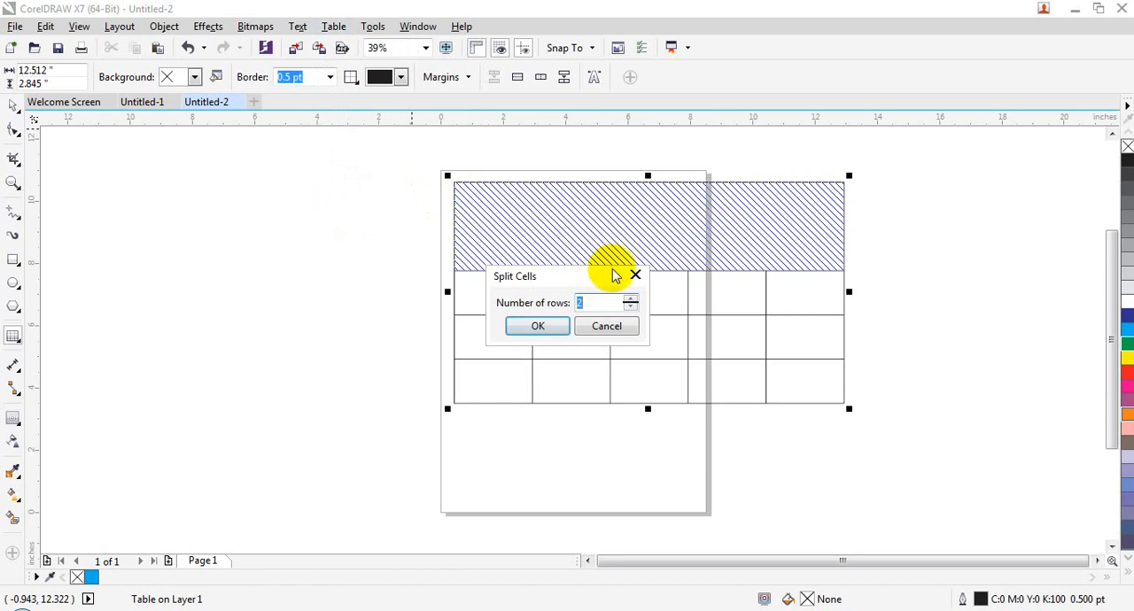
click(608, 324)
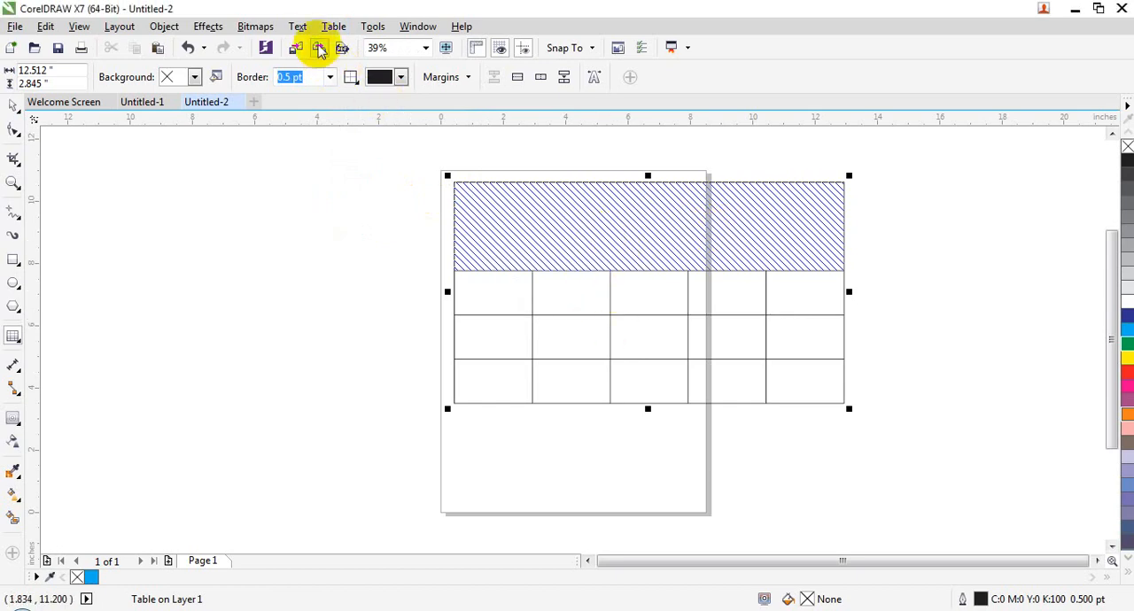
- Split the merged cell at the top of the table into 5 rows
click(333, 26)
click(393, 203)
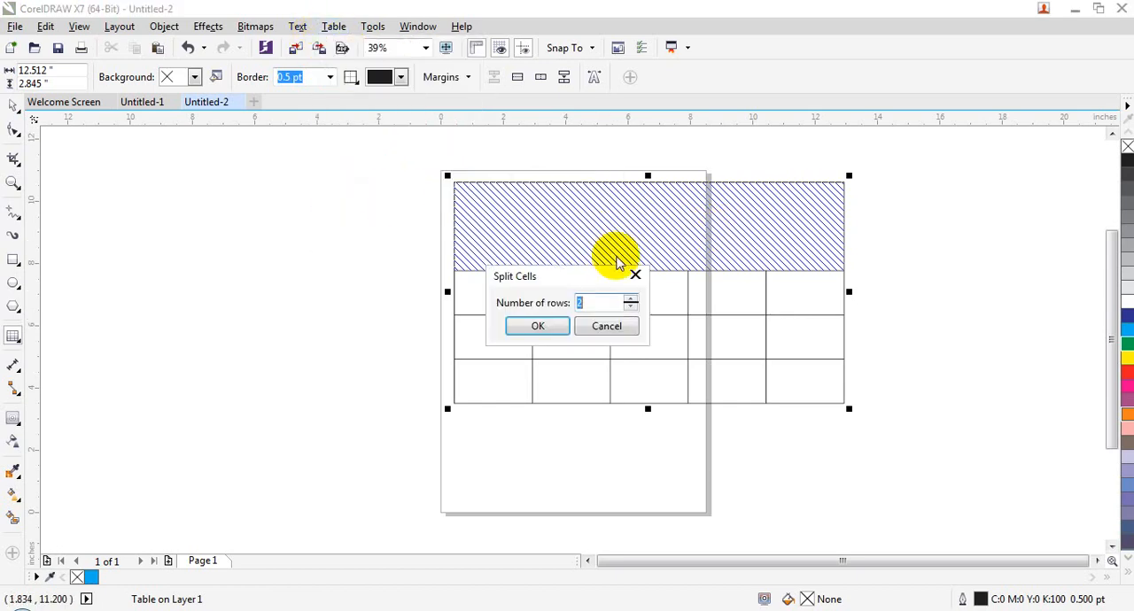
text(5)
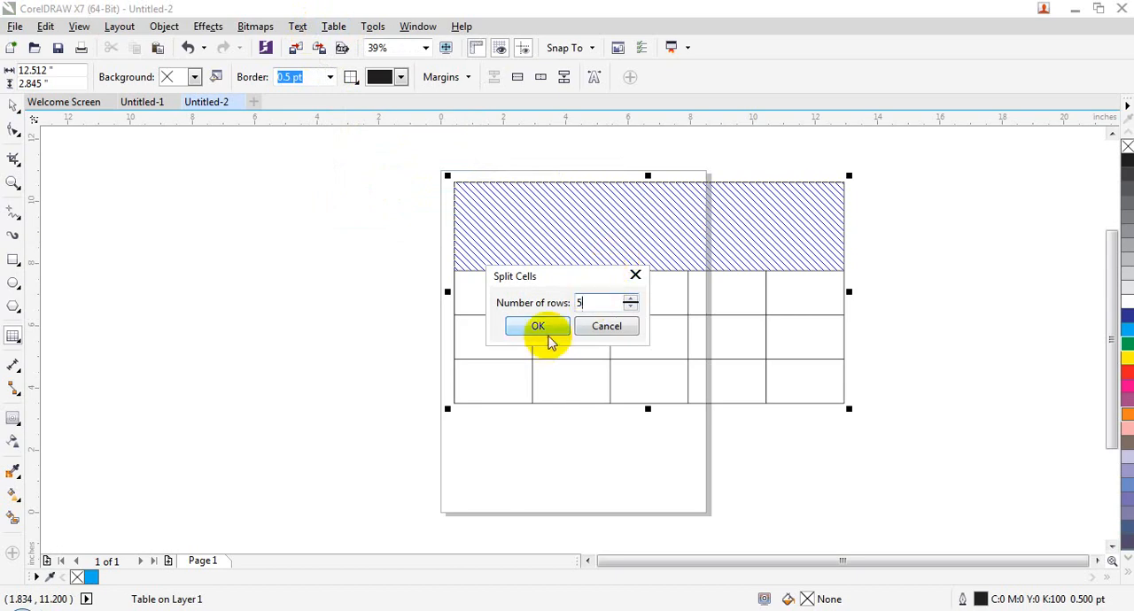
click(538, 326)
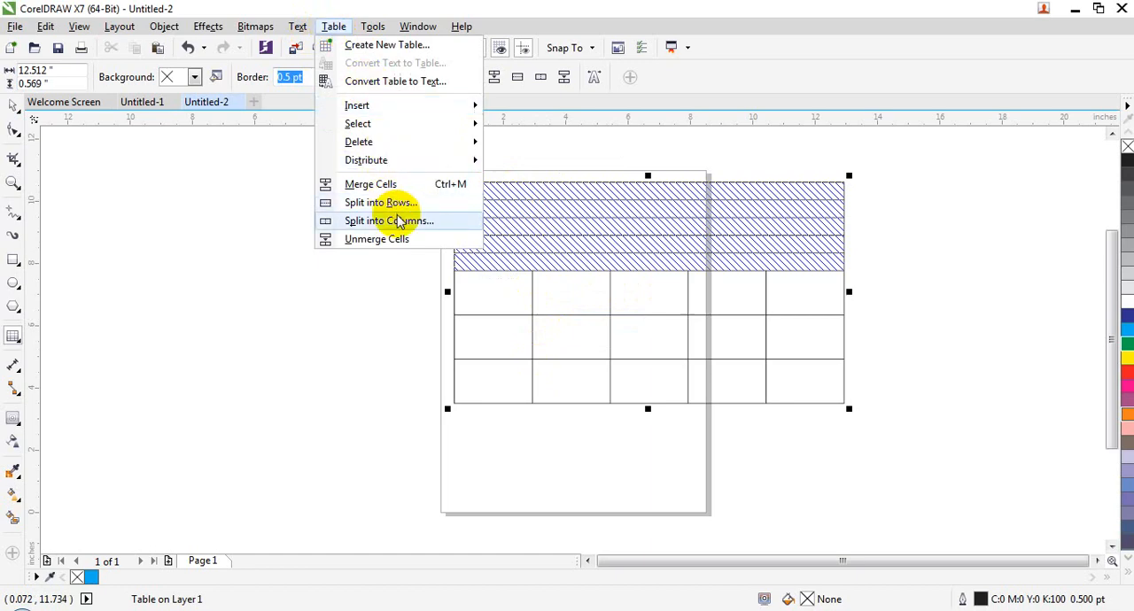
- Split the five selected rows at the top of the table into 5 columns
click(398, 220)
text(5)
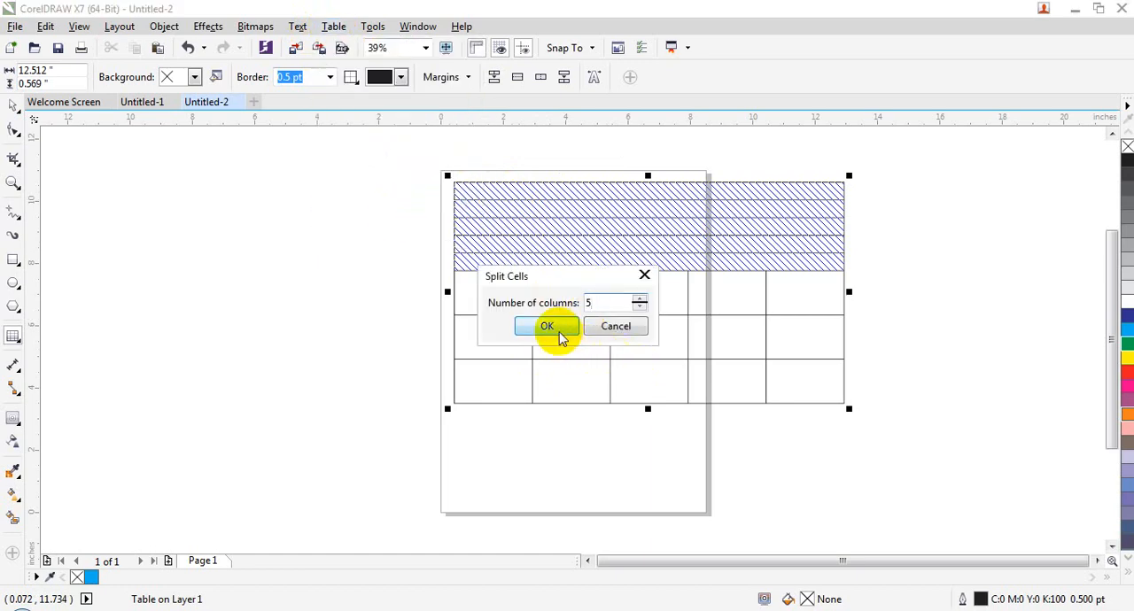
click(551, 327)
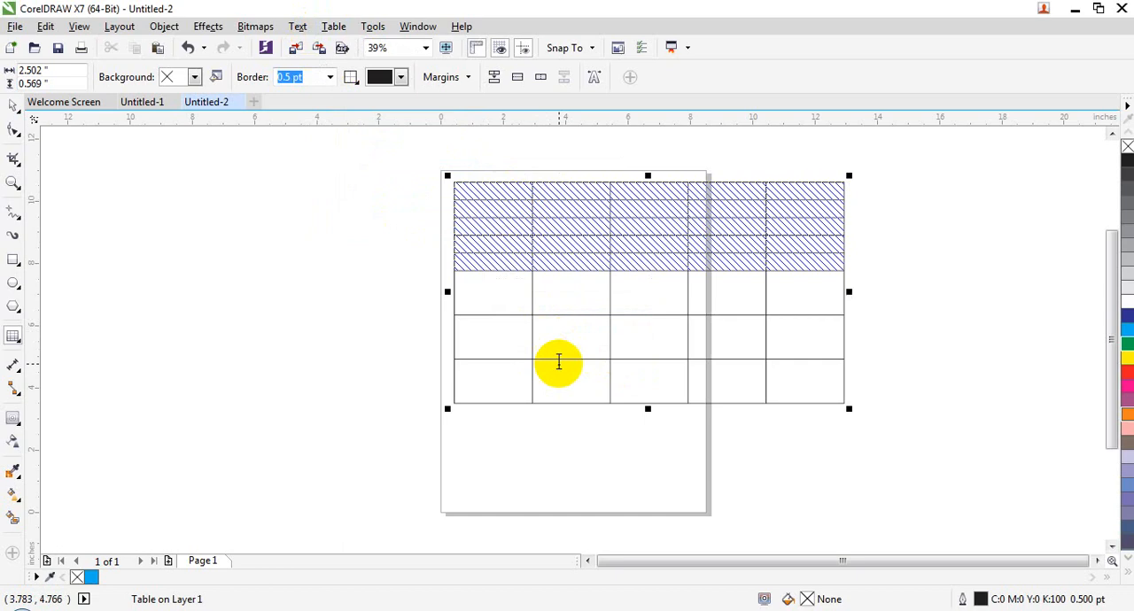
- Merge the cells of the table's bottom two rows into one cell, and unmerge that cell
click(336, 28)
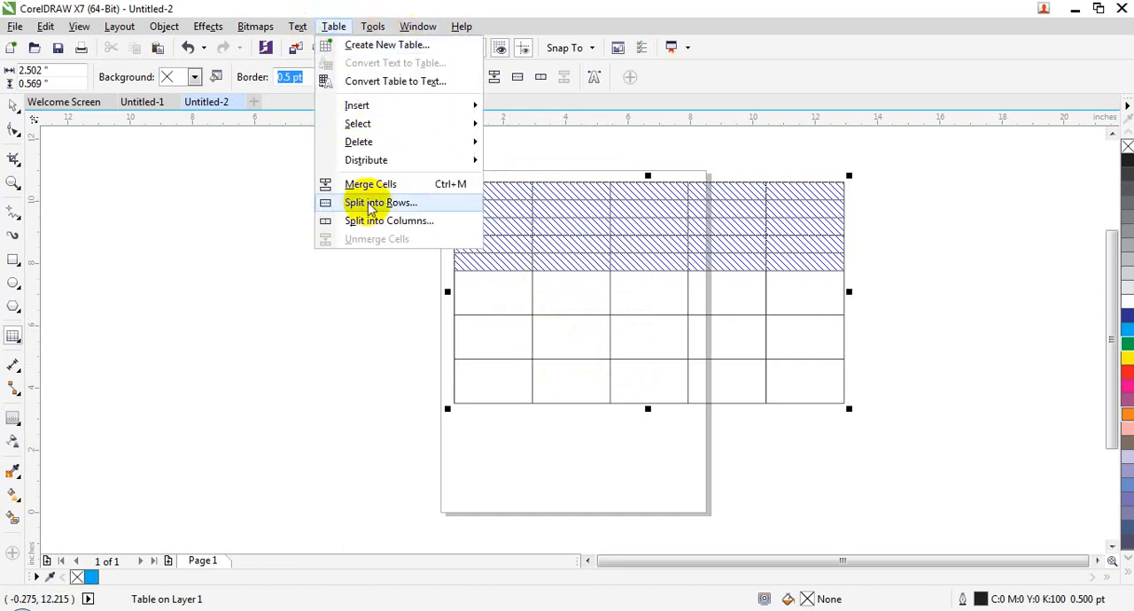
click(633, 345)
mouse_move(519, 333)
mouse_down()
mouse_move(793, 358)
mouse_move(809, 383)
mouse_up()
click(333, 26)
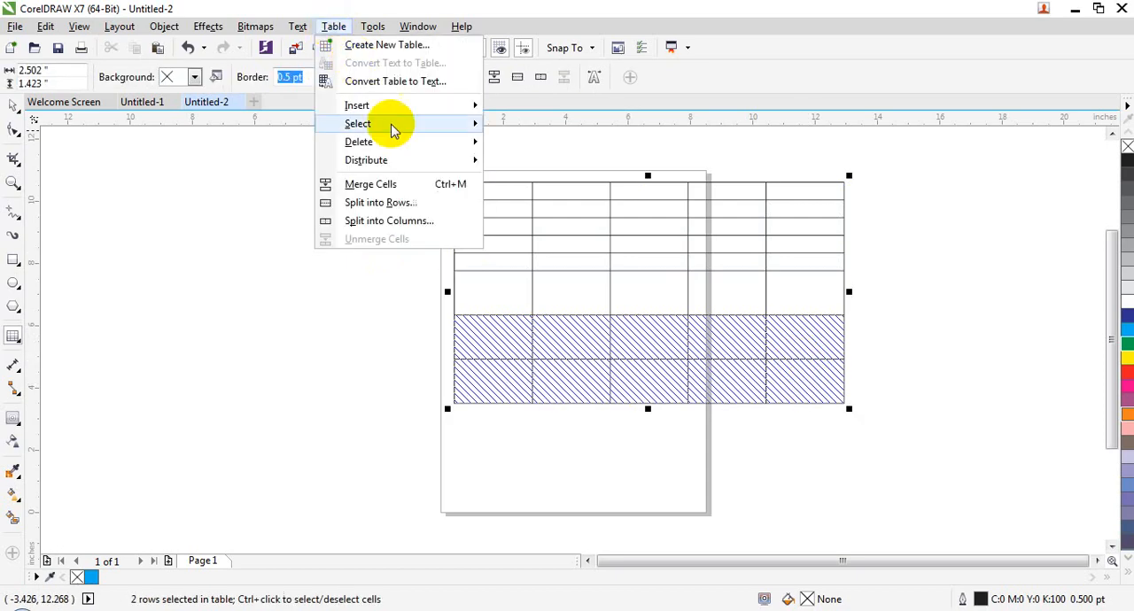
click(391, 182)
click(326, 28)
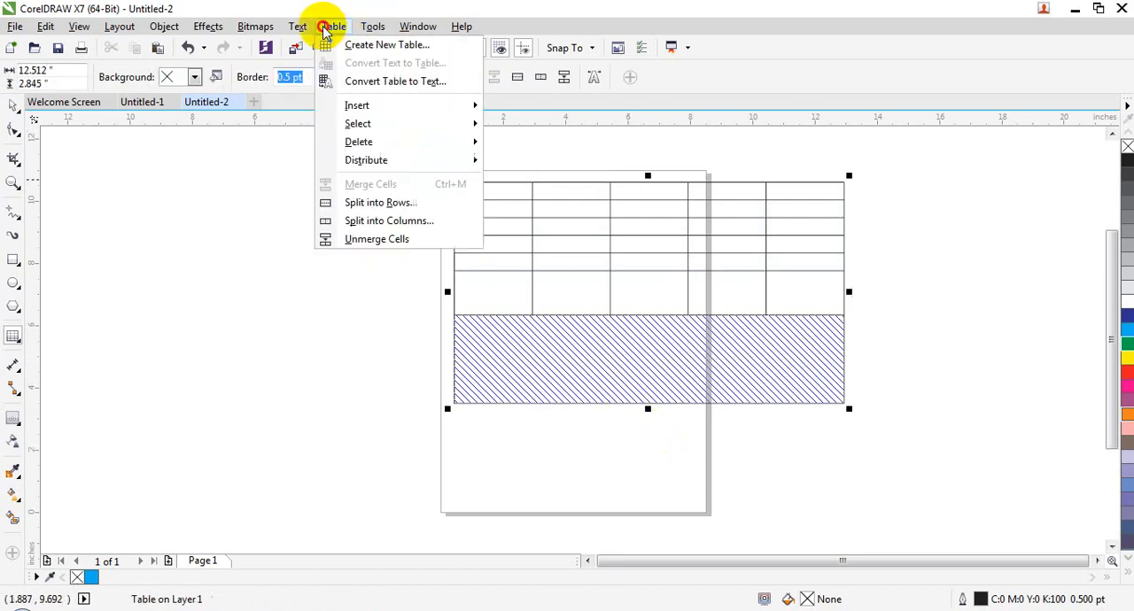
click(399, 240)
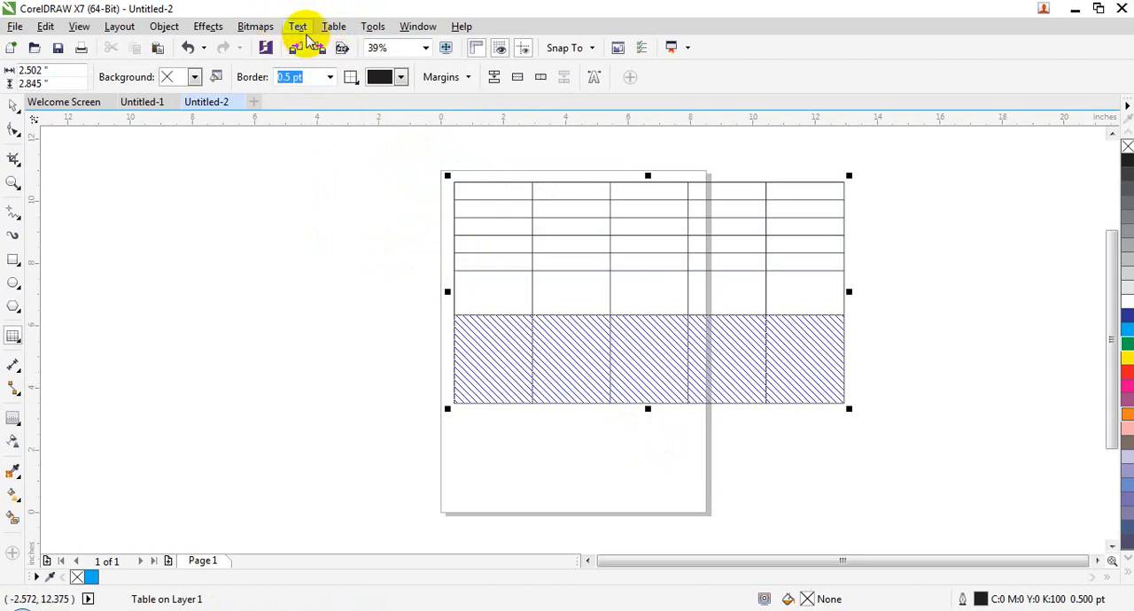
- Select the row above the bottom row and examine the select, insert, delete, distribute, merge and split commands available for it
click(332, 25)
mouse_move(339, 29)
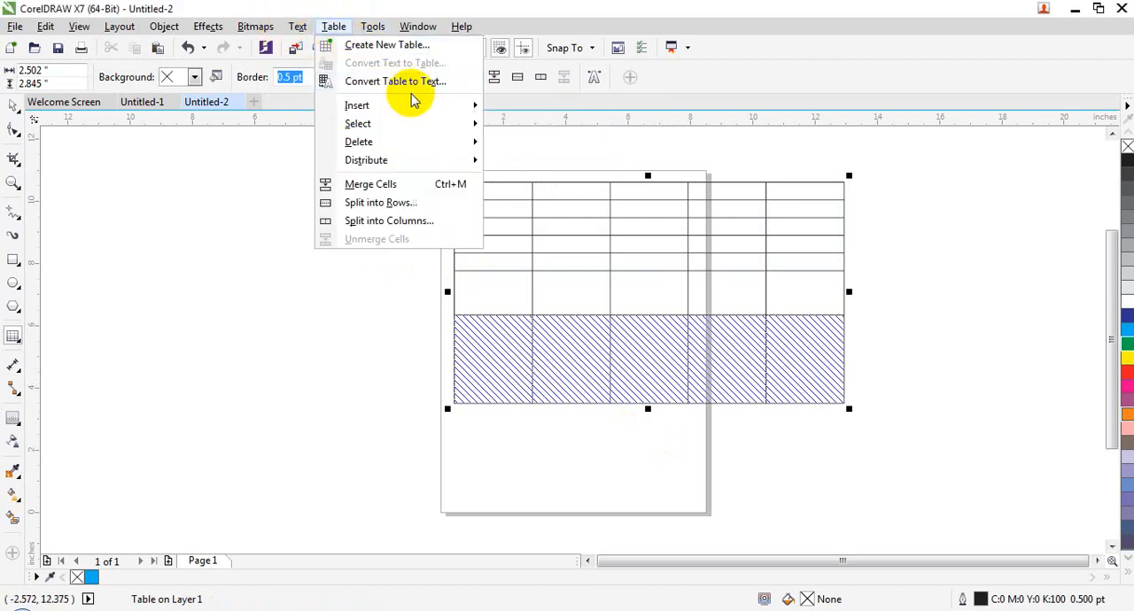
mouse_move(431, 106)
mouse_move(449, 145)
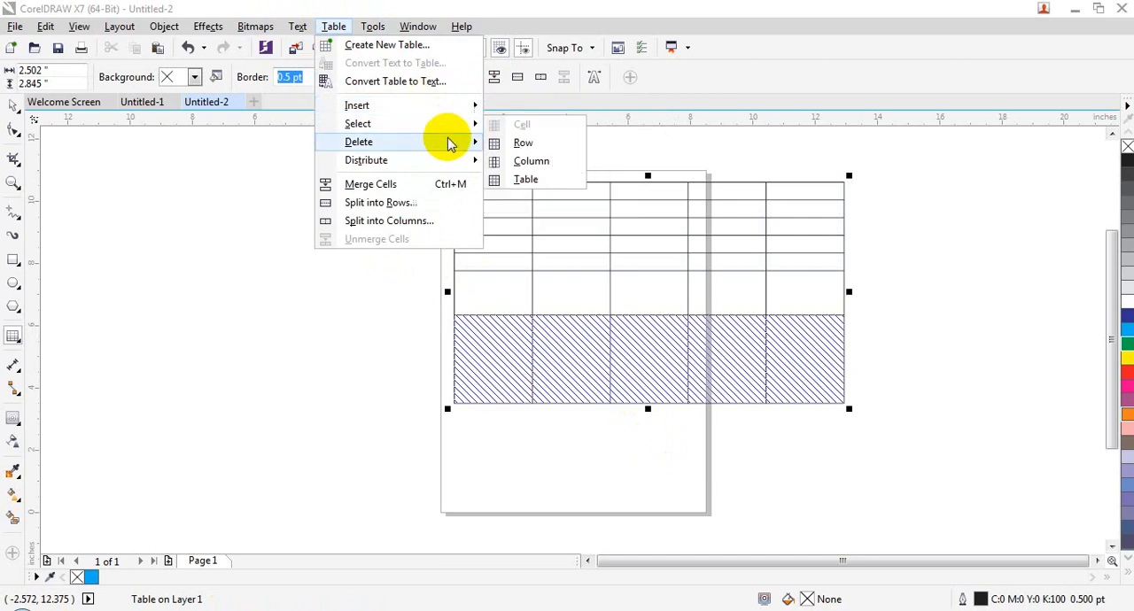
click(579, 283)
drag(503, 296, 844, 306)
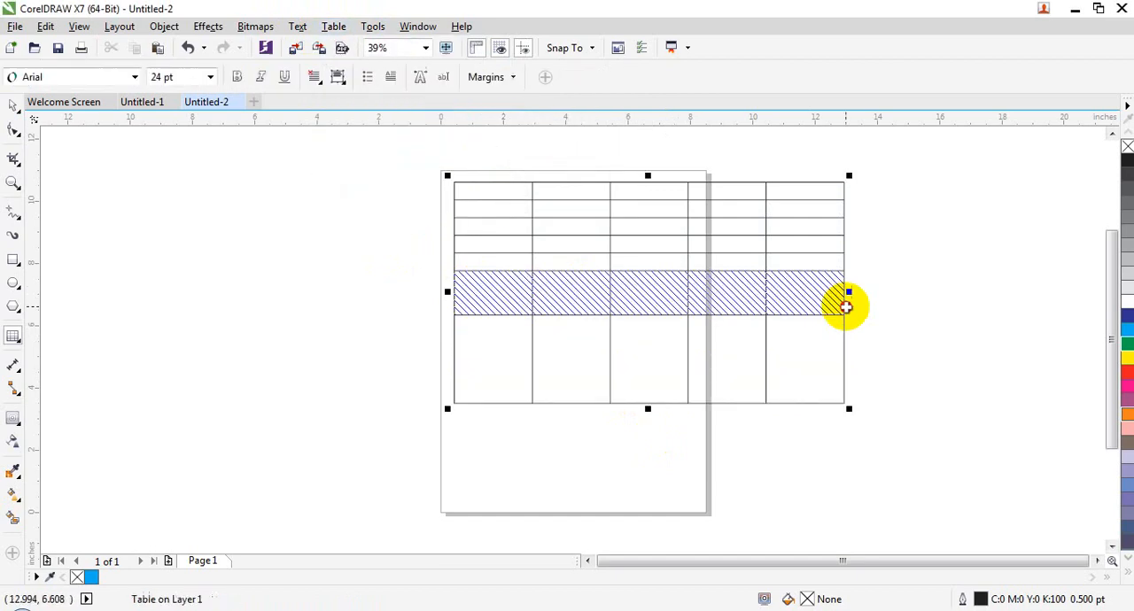
right_click(579, 301)
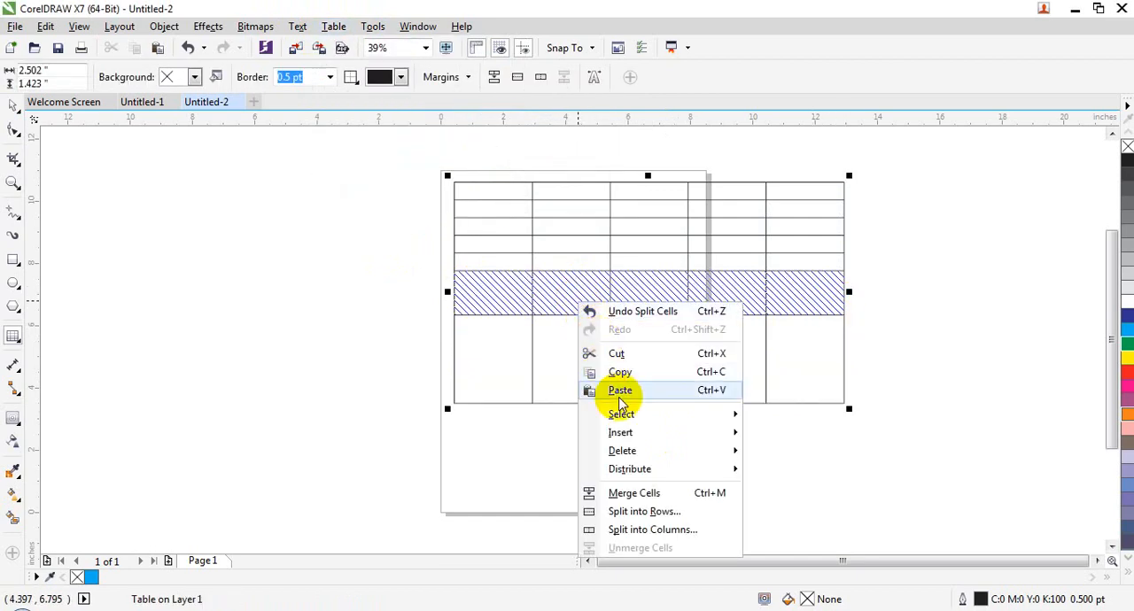
mouse_move(633, 418)
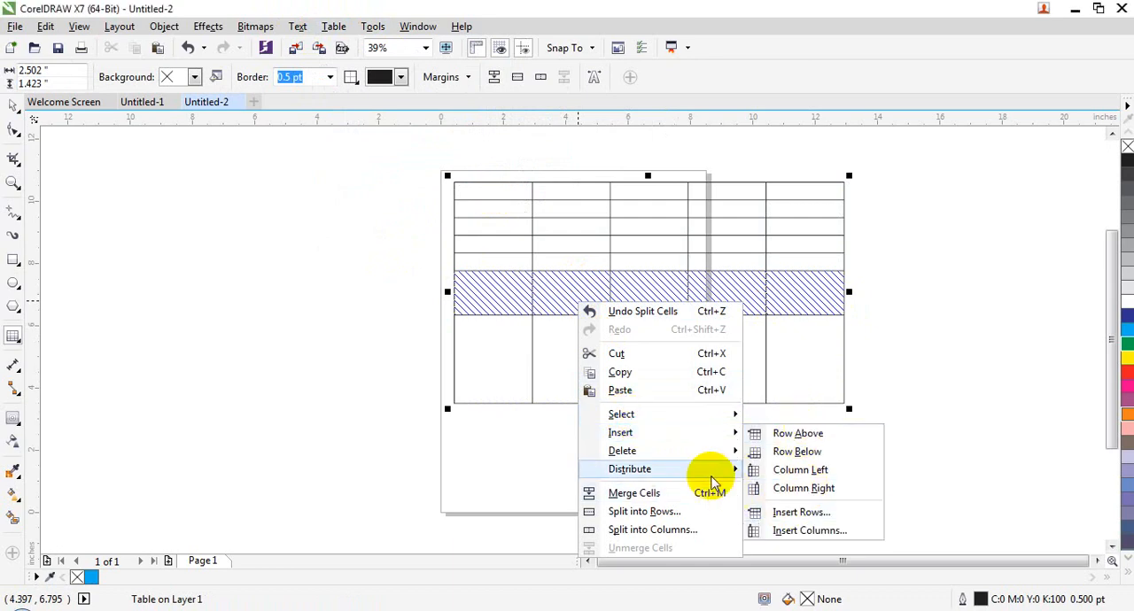
mouse_move(709, 478)
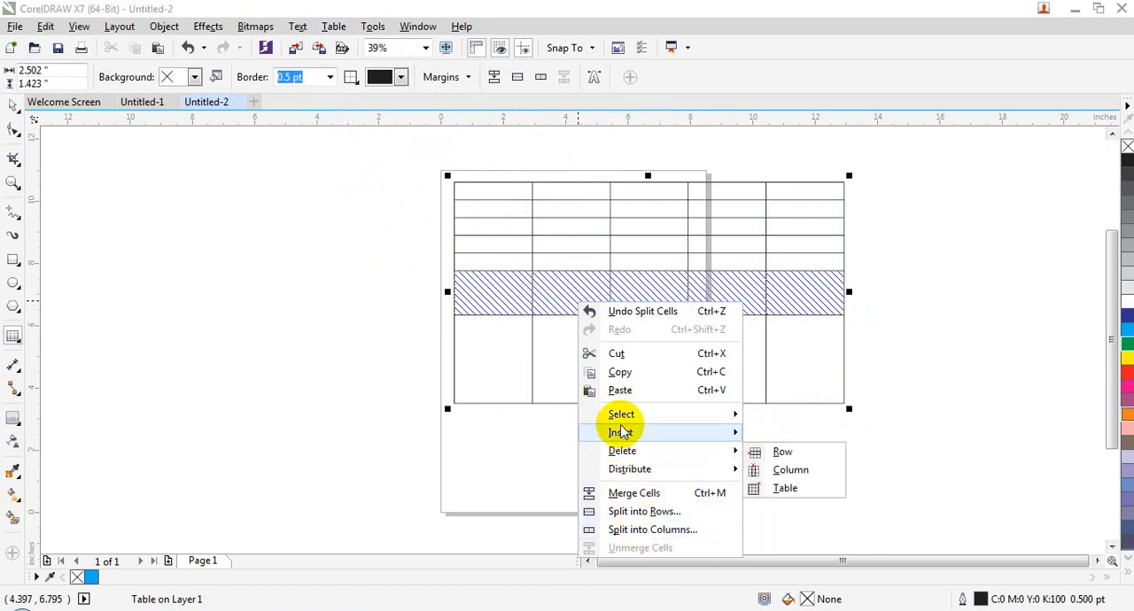
click(534, 275)
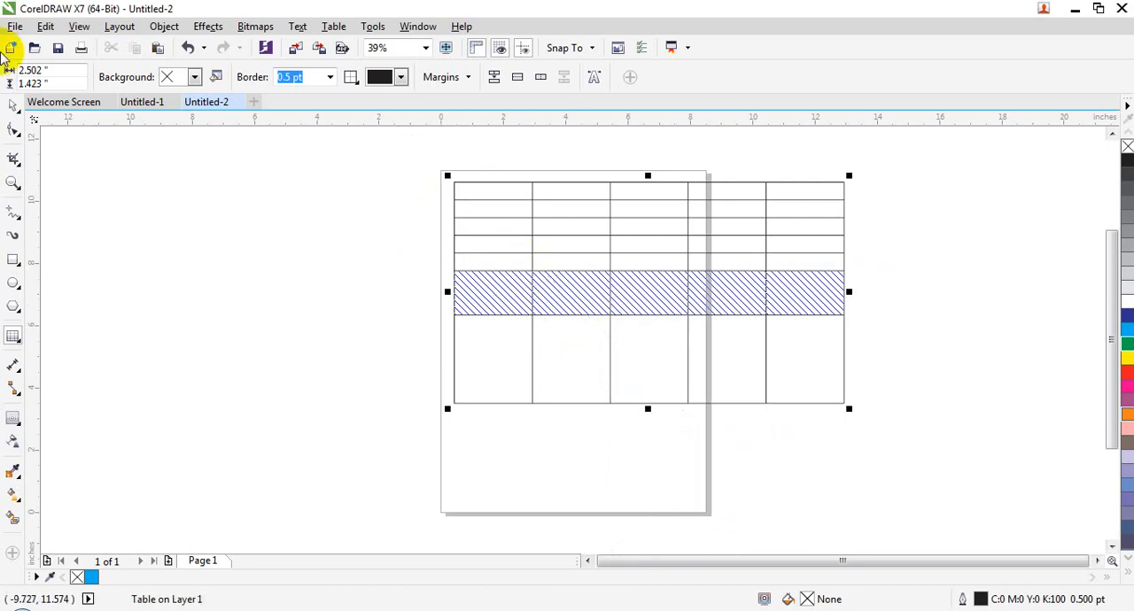
- Move the whole table with the Pick tool so its centre sits at about X 4.46 and Y 6.49 inches
click(15, 106)
drag(567, 235, 493, 251)
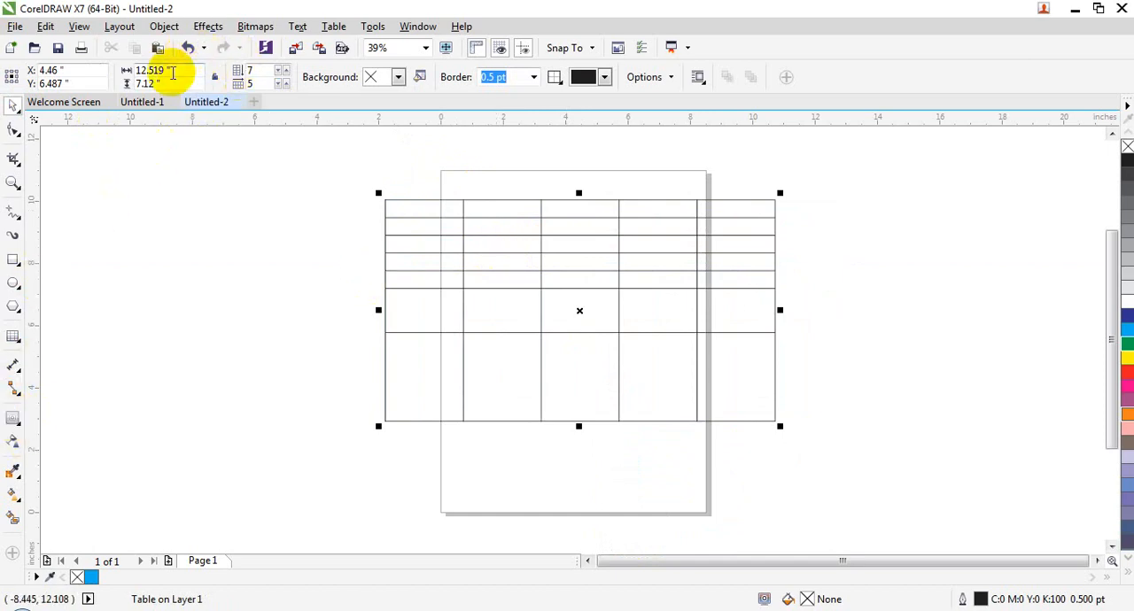
- Try 9 rows for the table, return it to 7 rows, and set its column count to 6
click(284, 71)
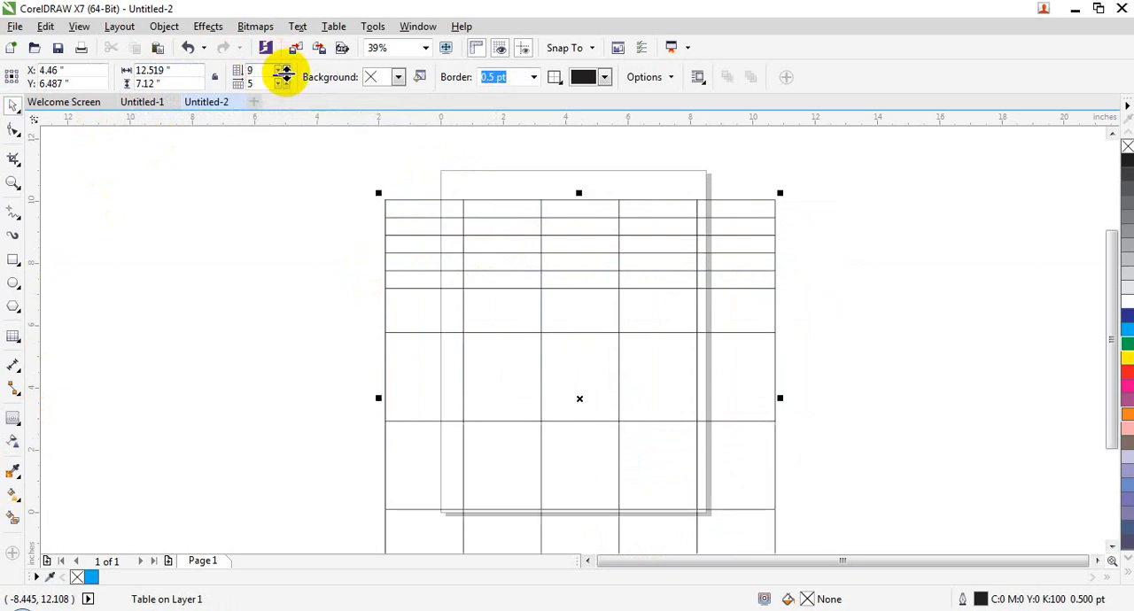
click(280, 74)
click(280, 73)
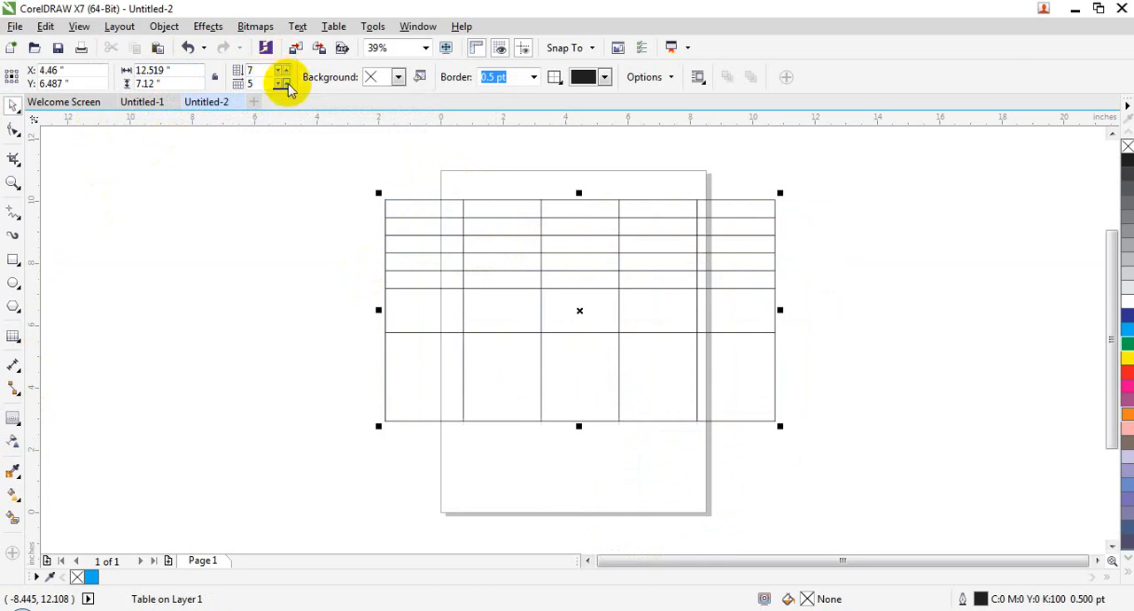
click(284, 81)
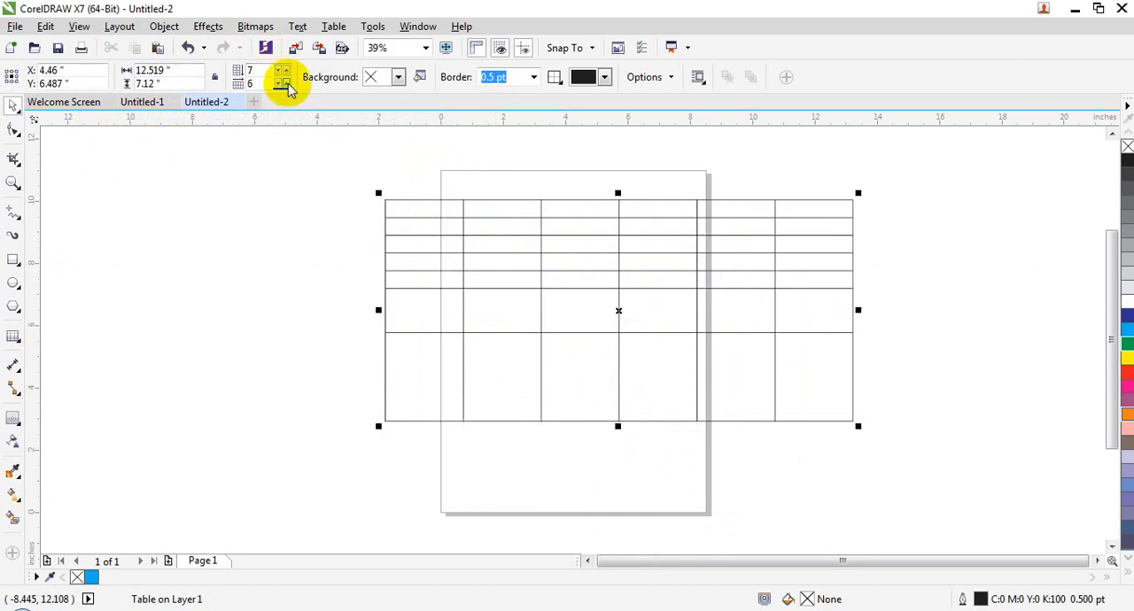
- Give the table a pink background and convert it to a linear fountain fill fading from pink to white
click(399, 78)
click(405, 143)
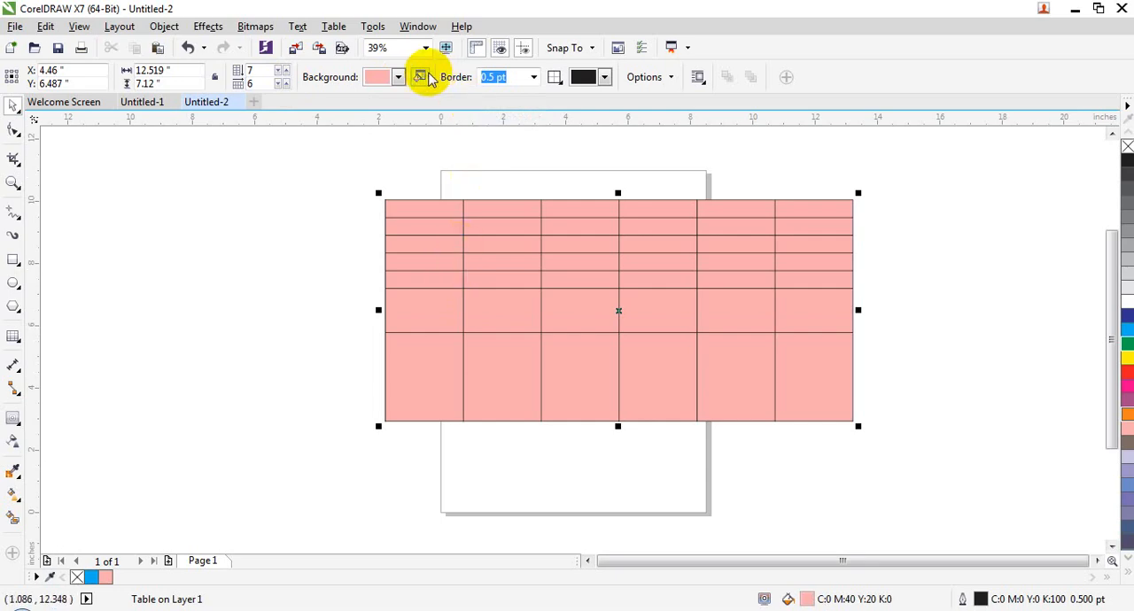
click(348, 186)
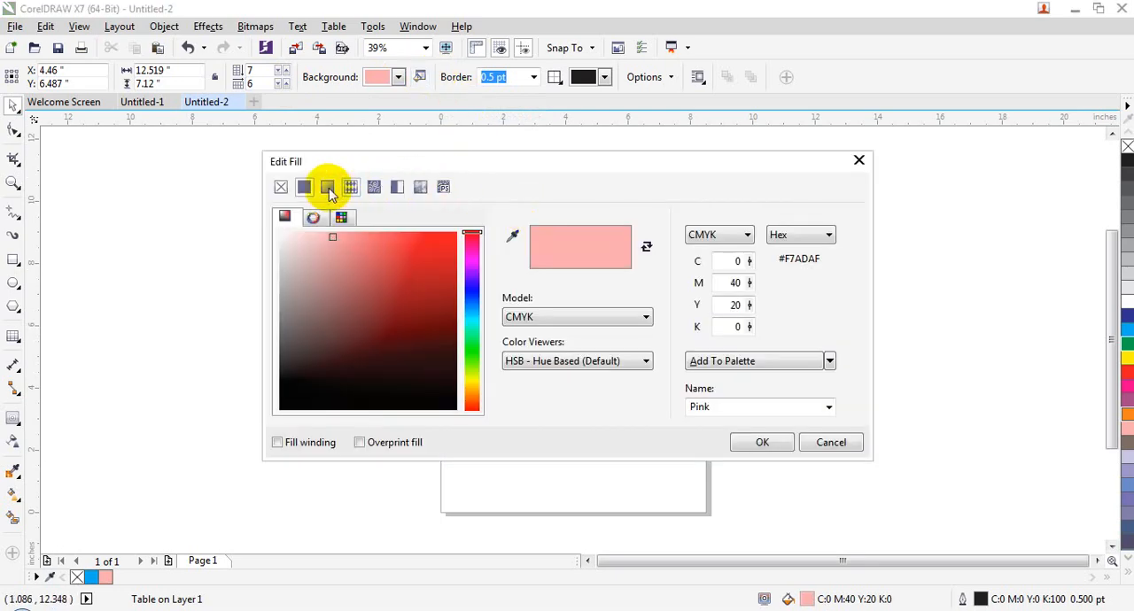
click(328, 189)
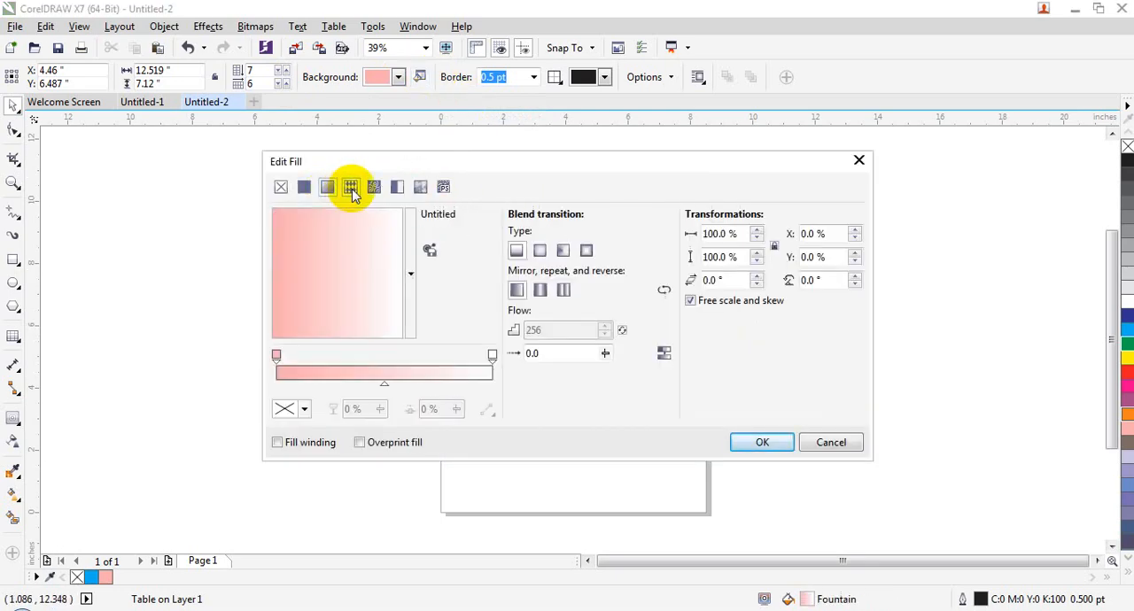
click(752, 441)
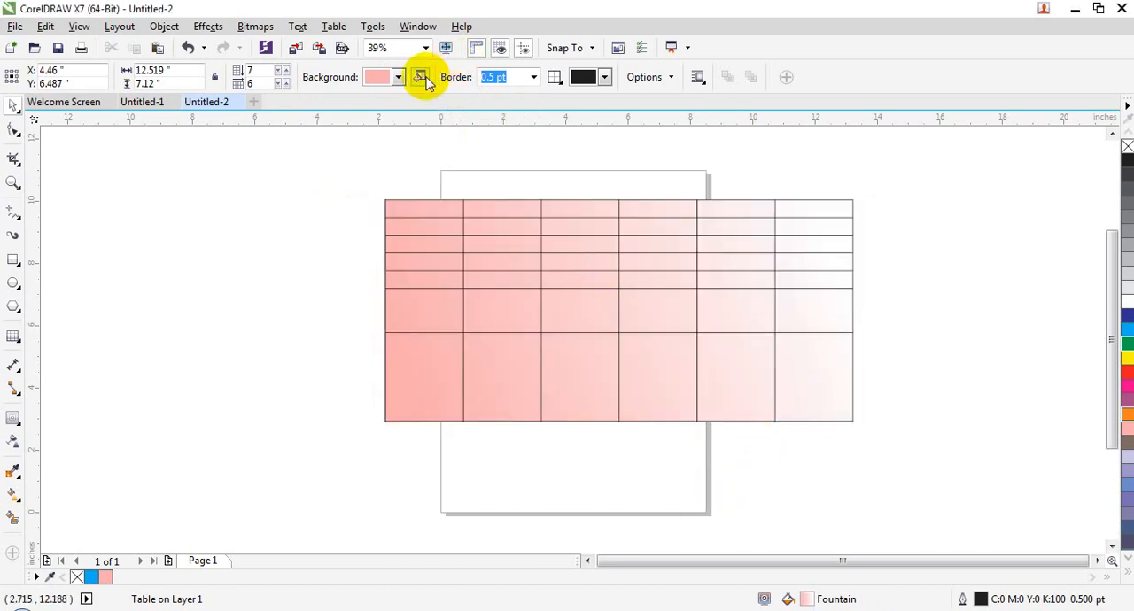
- Set the table's outside border to 4.0 pt and colour its inside borders red
click(533, 77)
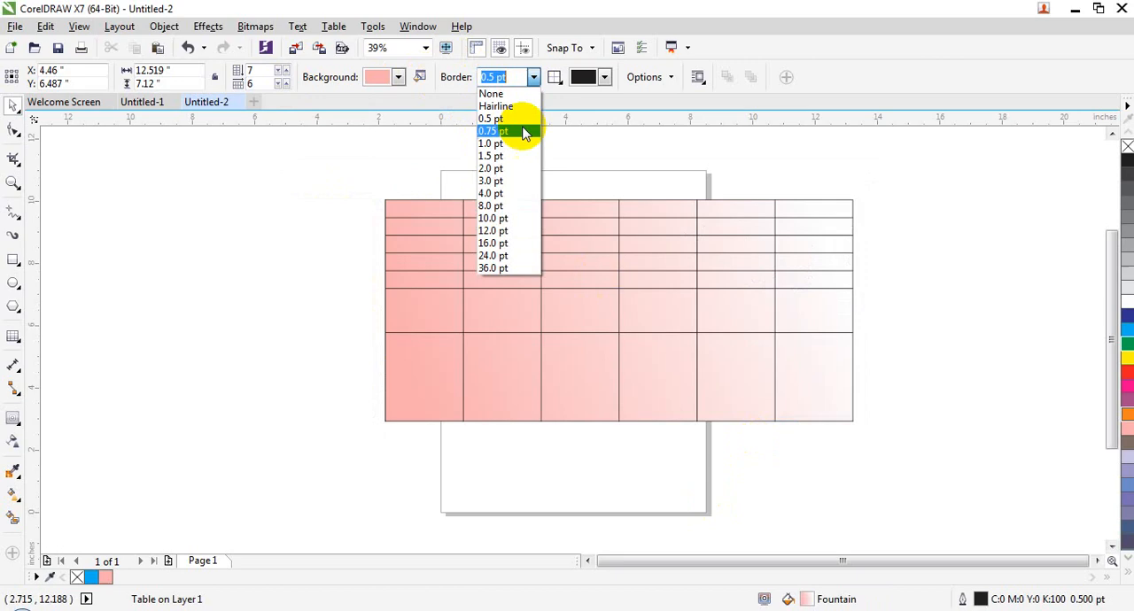
click(508, 190)
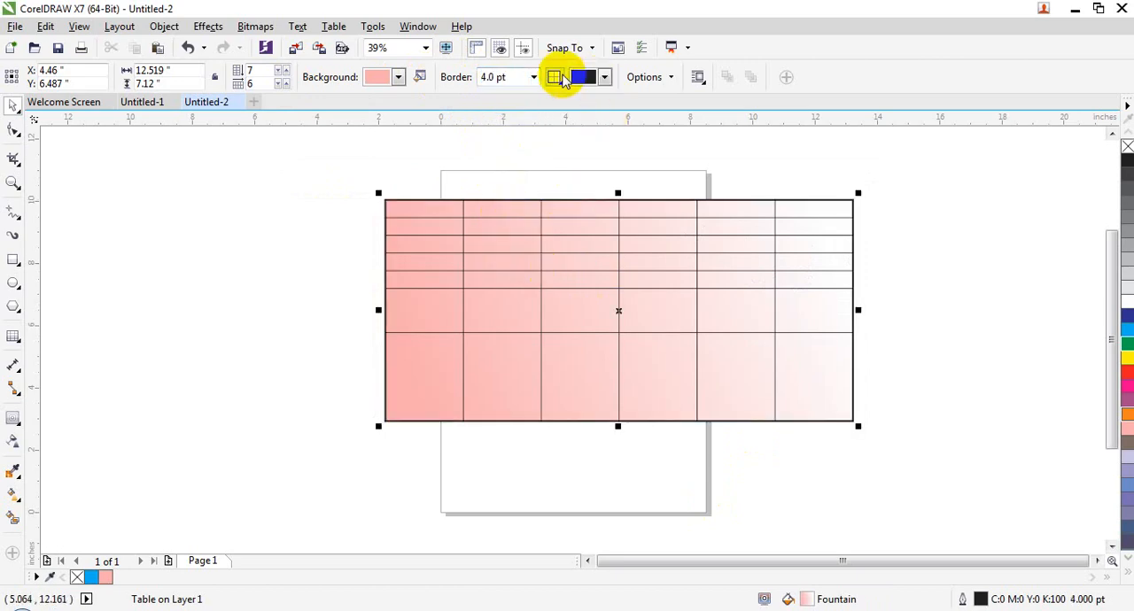
click(553, 77)
click(585, 117)
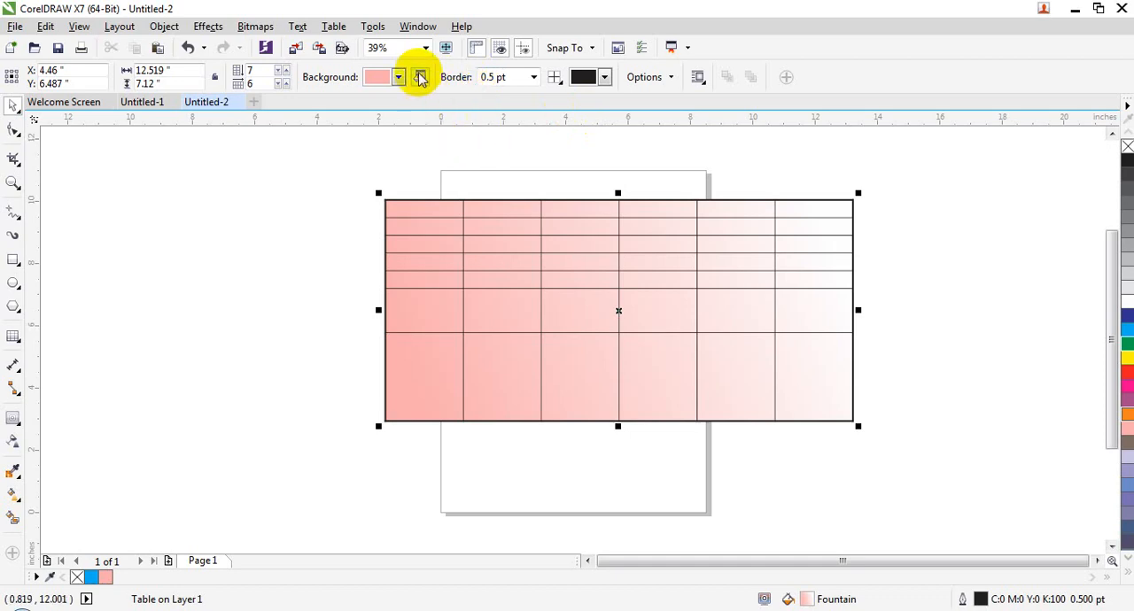
click(603, 77)
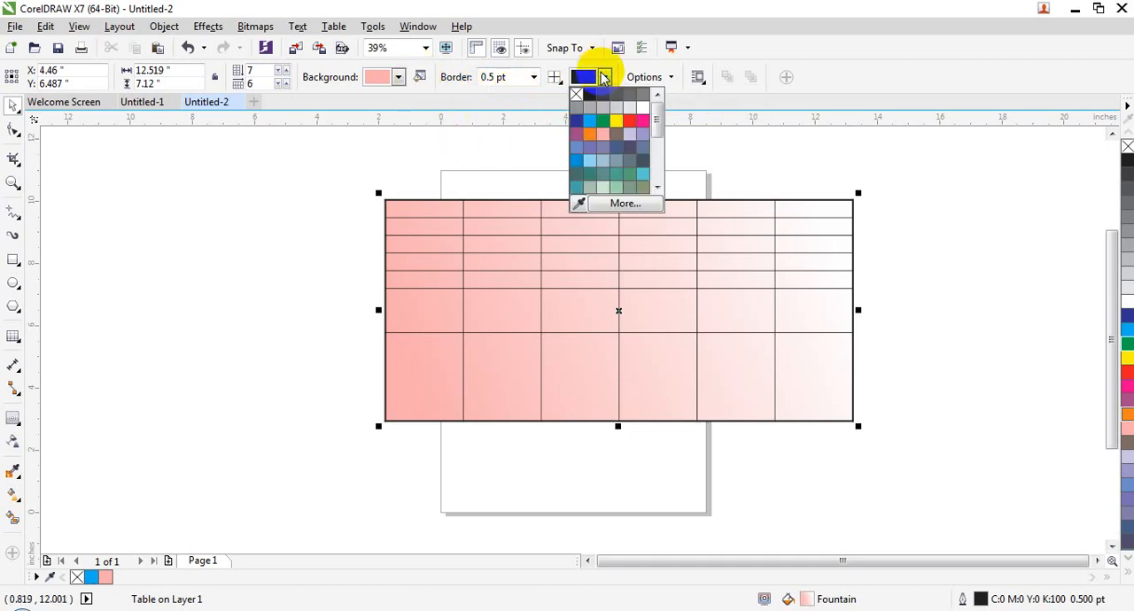
click(643, 121)
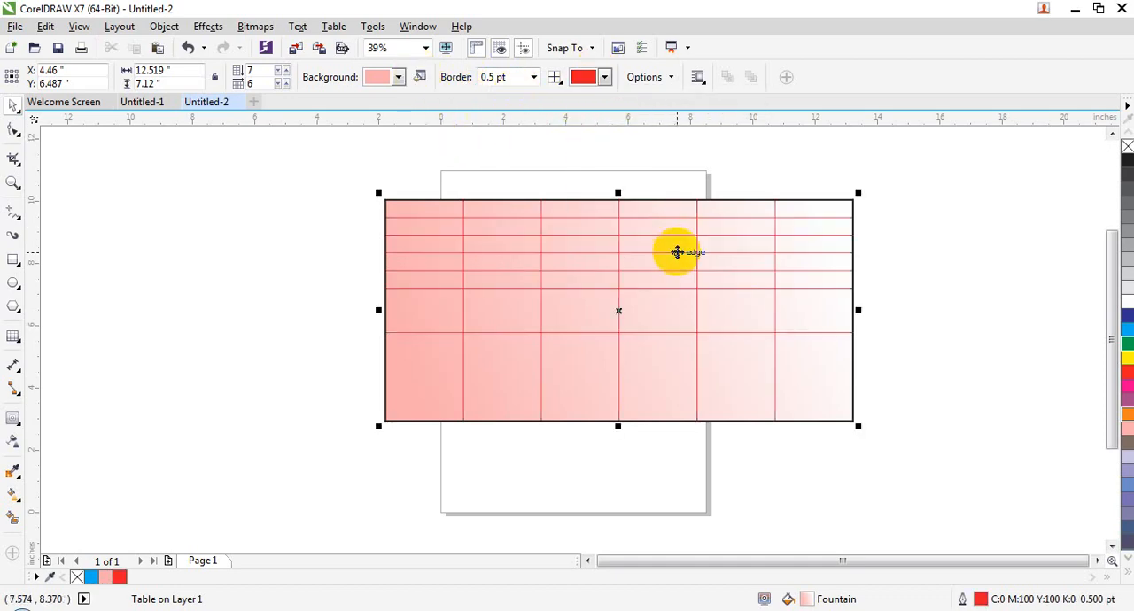
click(553, 78)
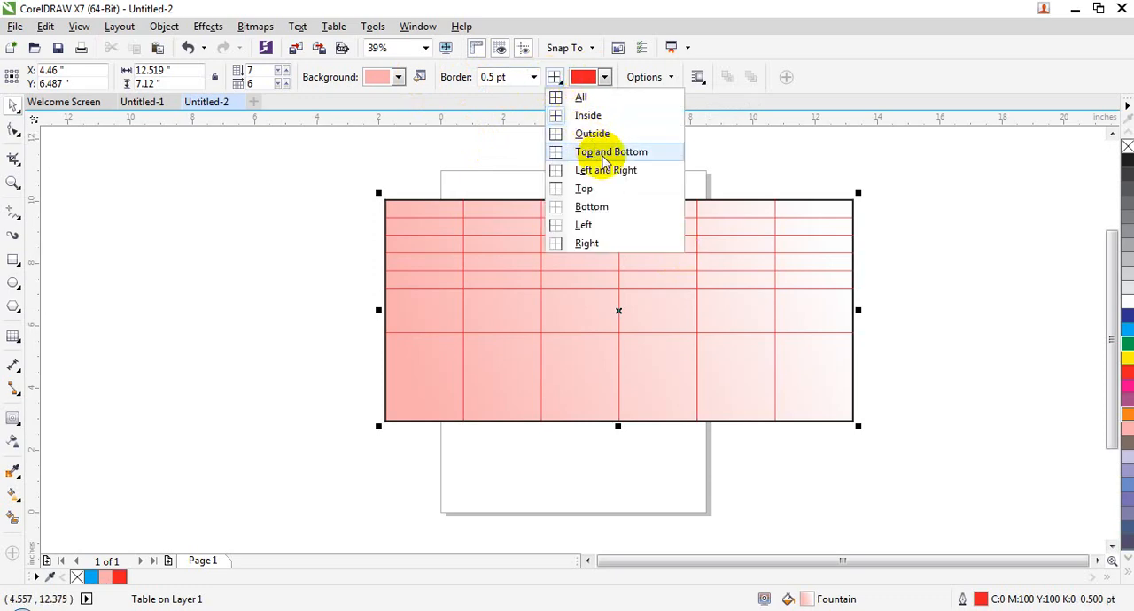
click(537, 254)
click(636, 78)
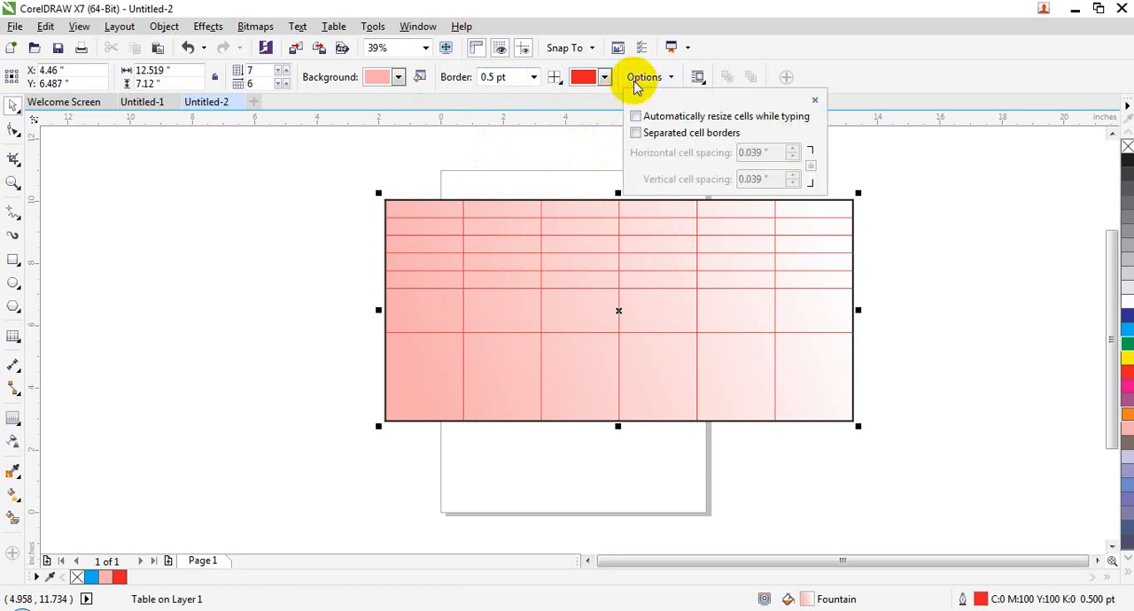
click(594, 262)
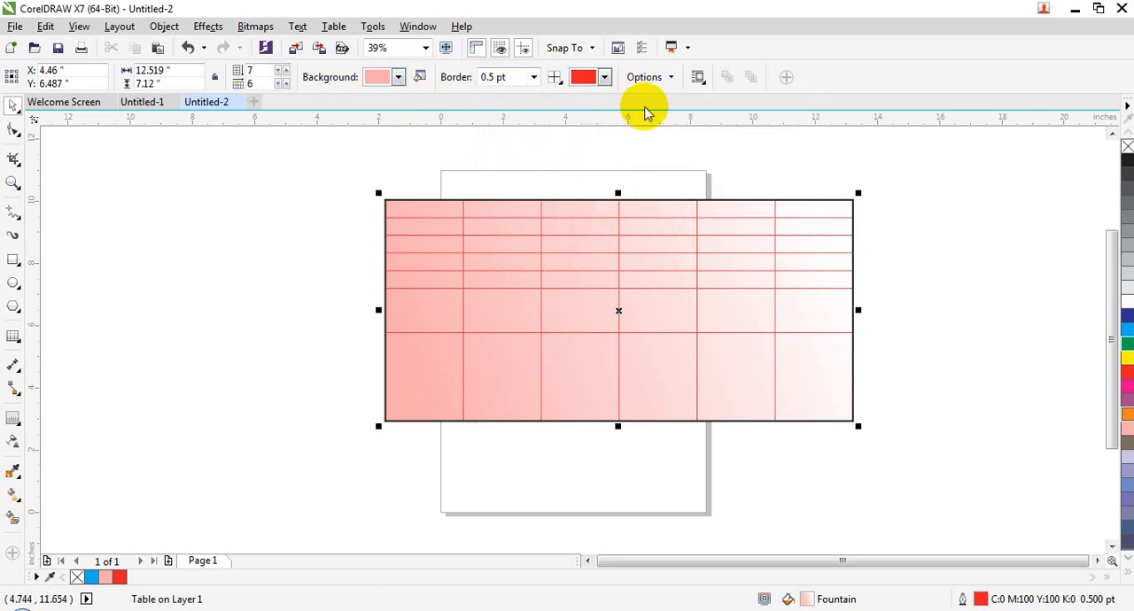
click(334, 26)
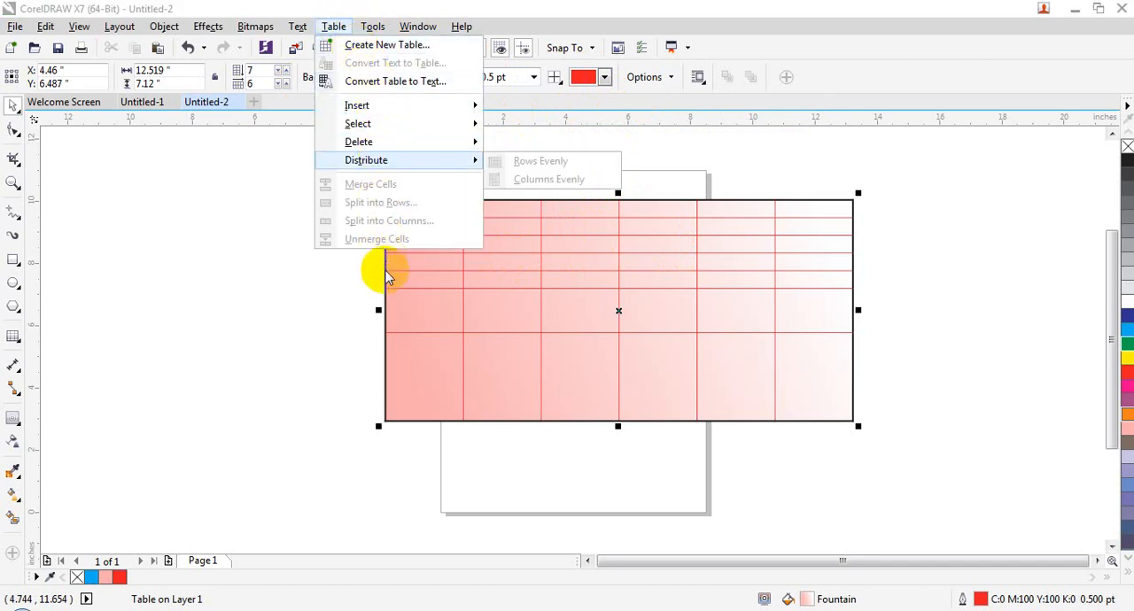
click(420, 300)
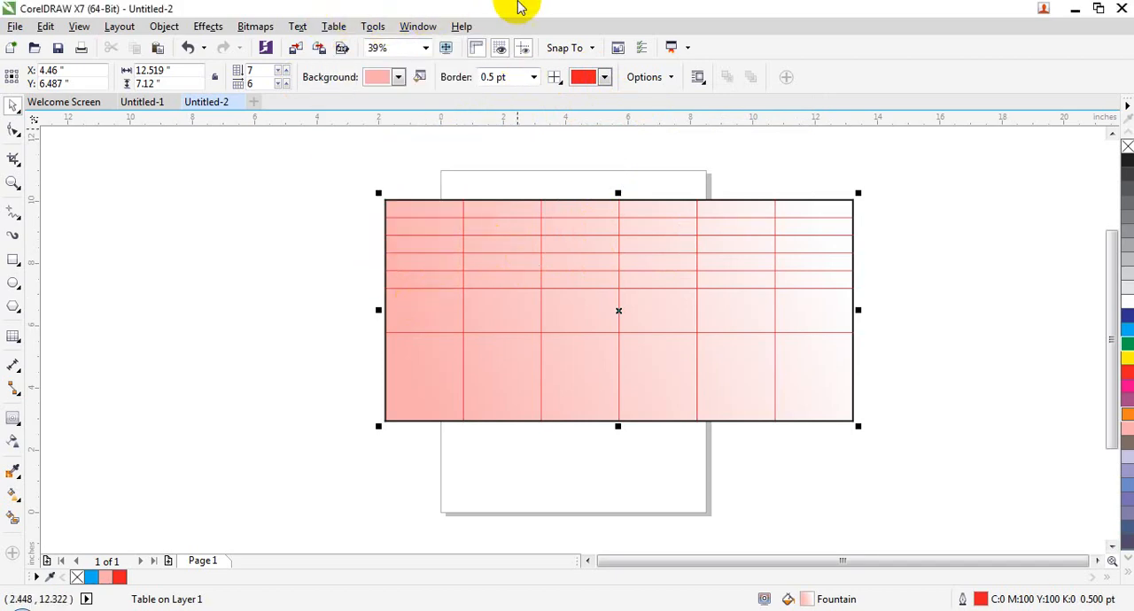